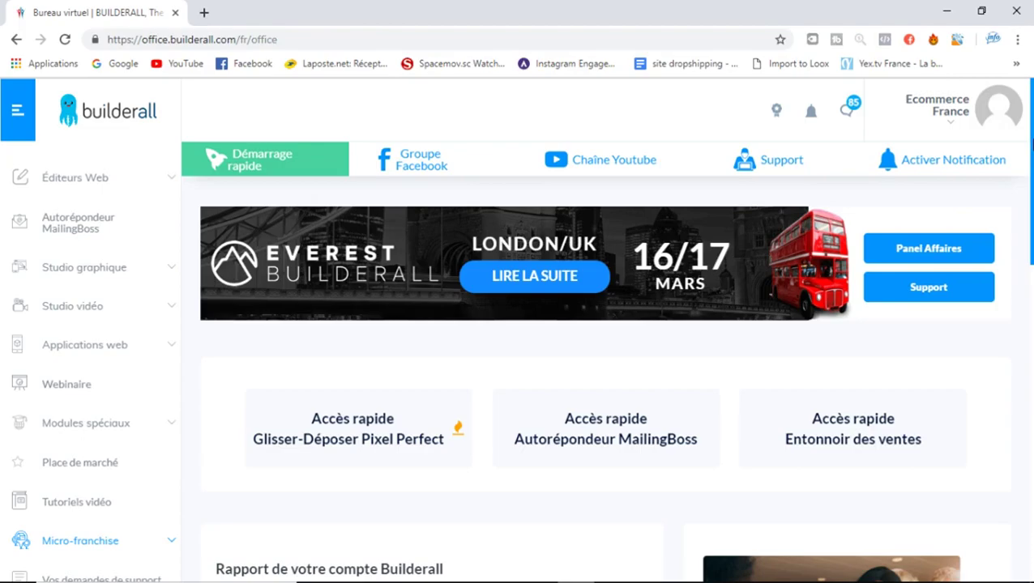
# Open the Support centre from the top bar in a new tab
pyautogui.scroll(-2, 1030, 178)
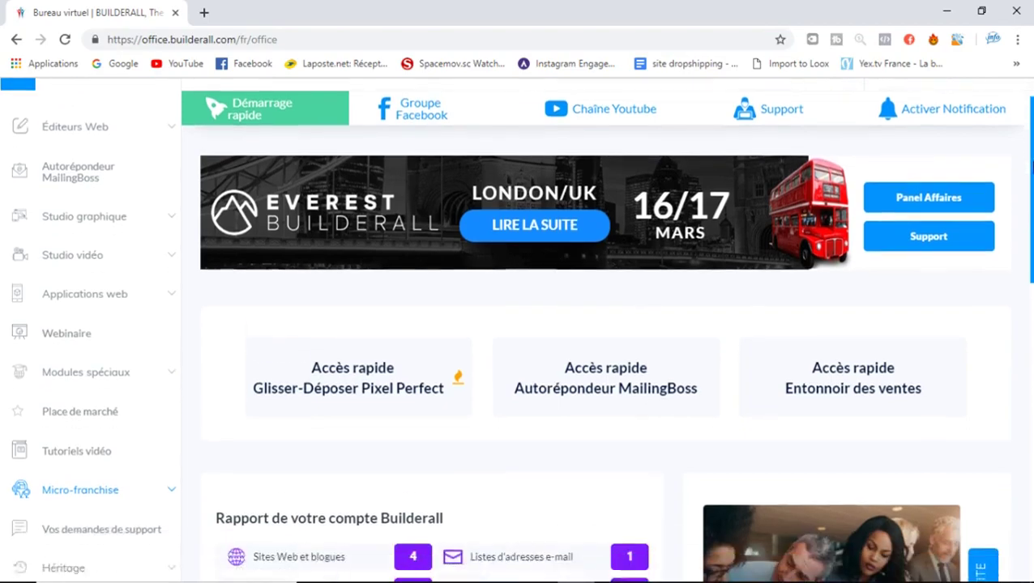
pyautogui.scroll(2, 1031, 91)
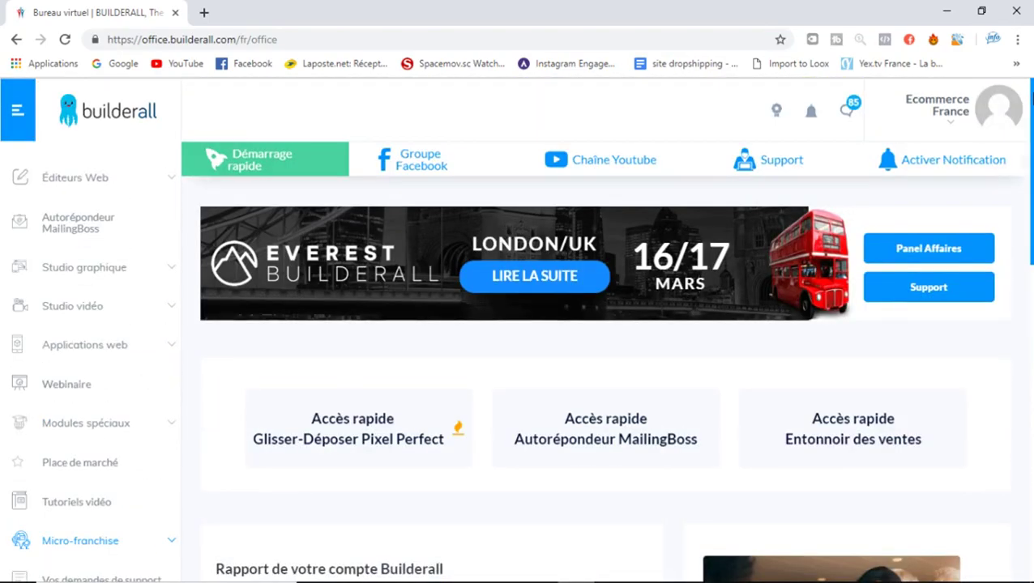
pyautogui.moveTo(1031, 108); pyautogui.dragTo(1031, 109)
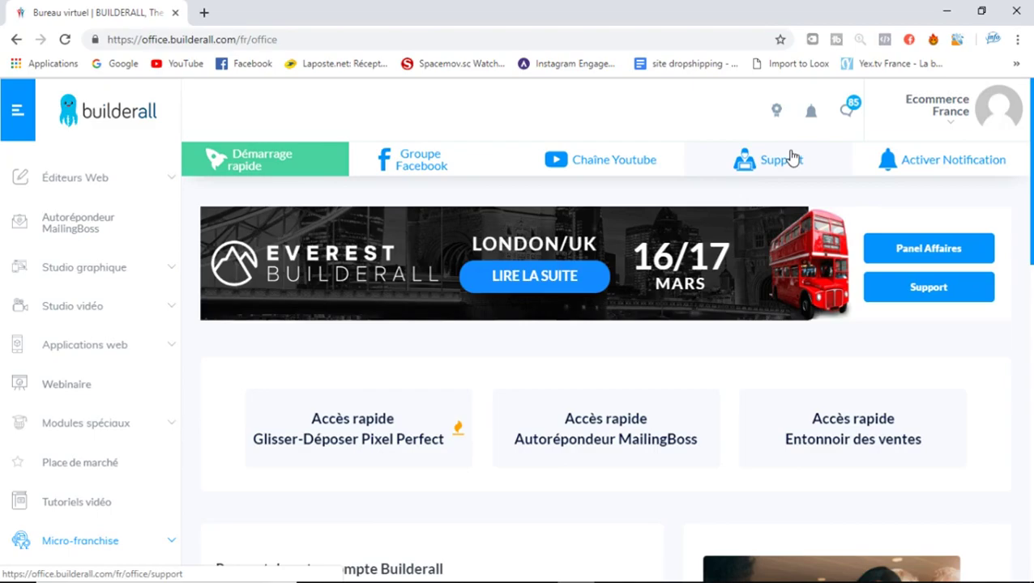
pyautogui.click(792, 157)
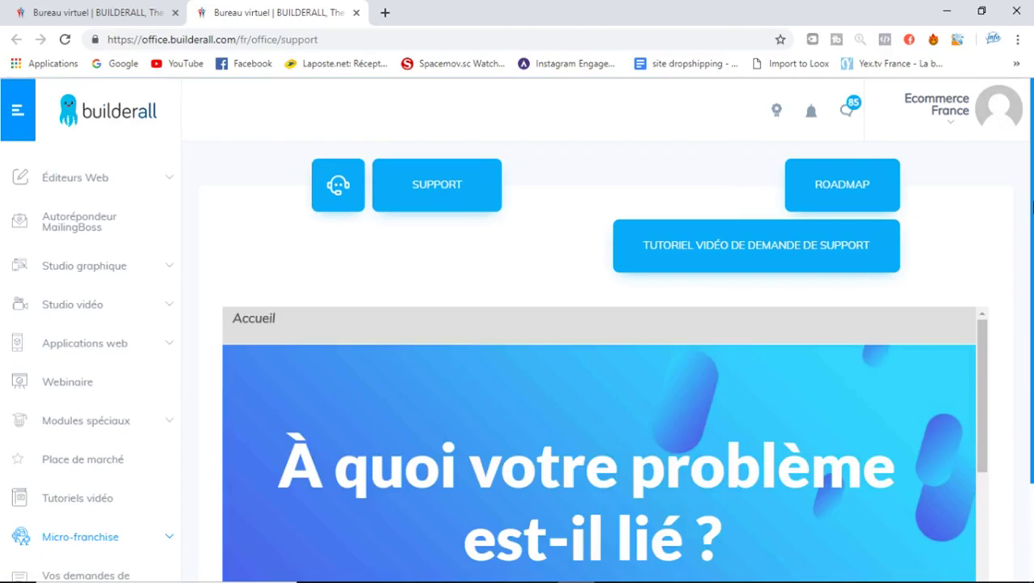
# Scroll through the support problem categories, then return to the office dashboard via the builderall logo
pyautogui.moveTo(1031, 209); pyautogui.dragTo(1031, 322)
pyautogui.moveTo(974, 277); pyautogui.dragTo(987, 403)
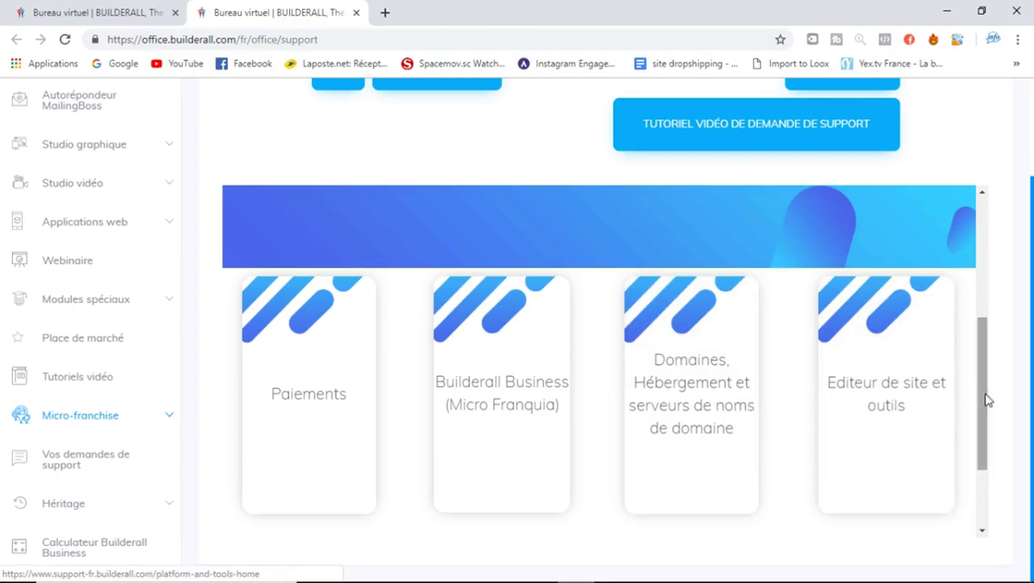
pyautogui.moveTo(983, 403); pyautogui.dragTo(990, 498)
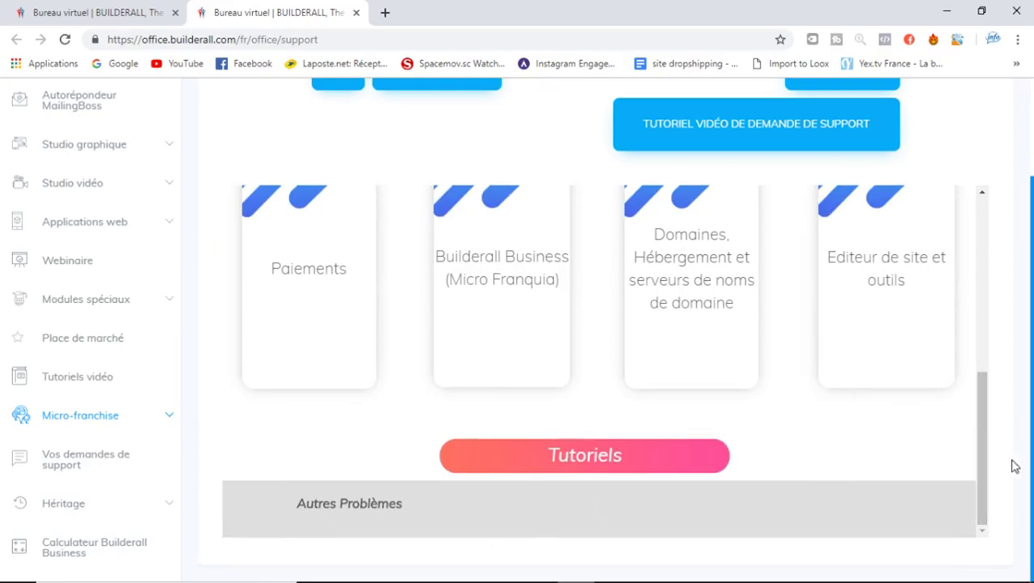
pyautogui.moveTo(983, 464); pyautogui.dragTo(987, 247)
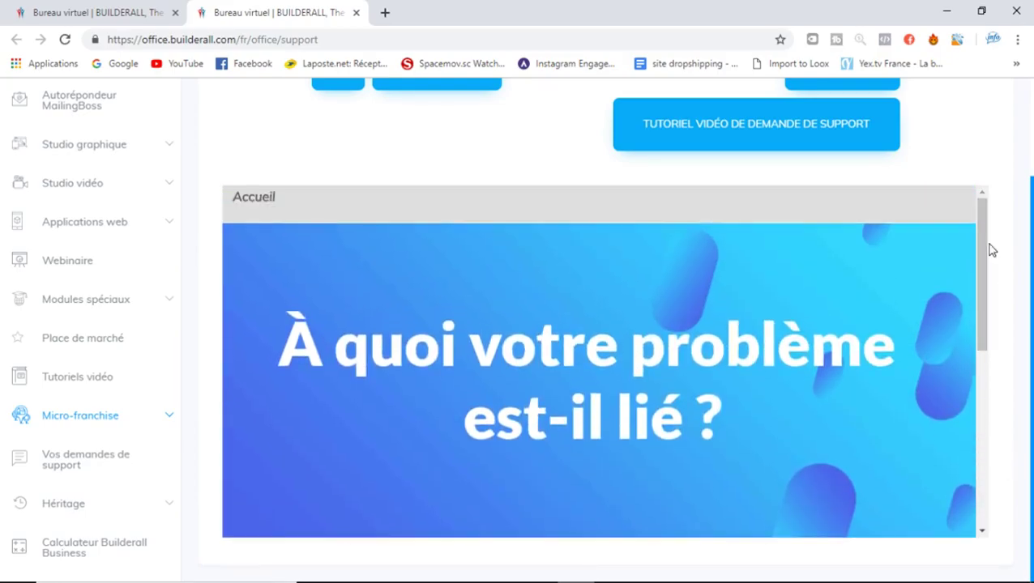
pyautogui.scroll(2, 1029, 172)
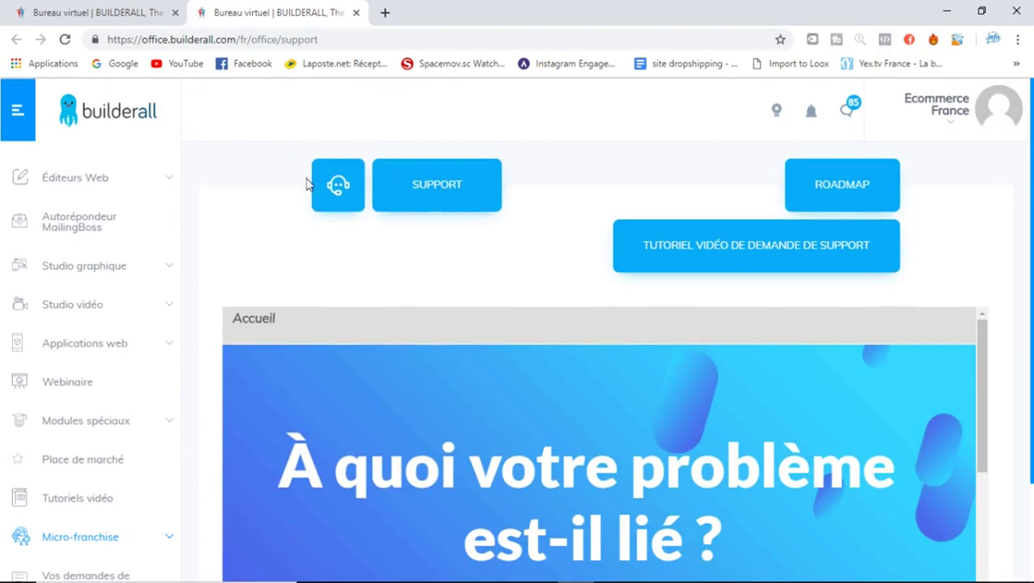
pyautogui.click(140, 114)
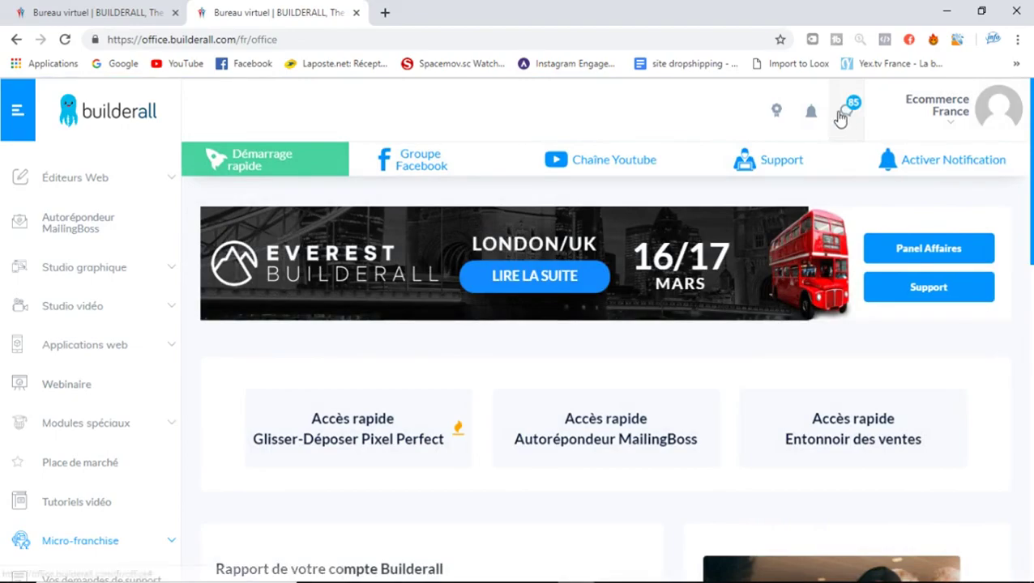
# Scroll through the new-lead and commission notifications, close them, and open the account dropdown
pyautogui.click(840, 118)
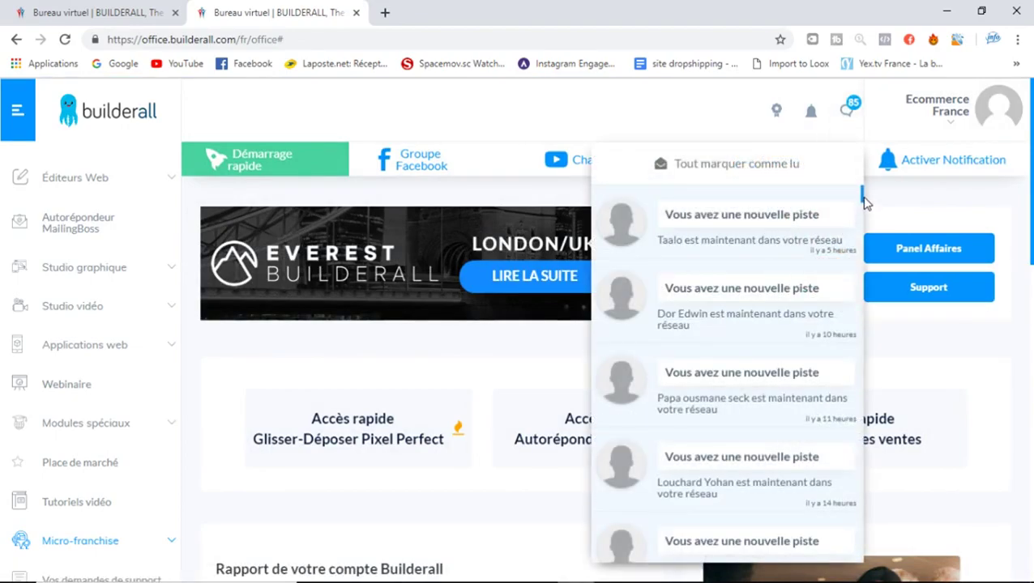
pyautogui.scroll(-3, 861, 201)
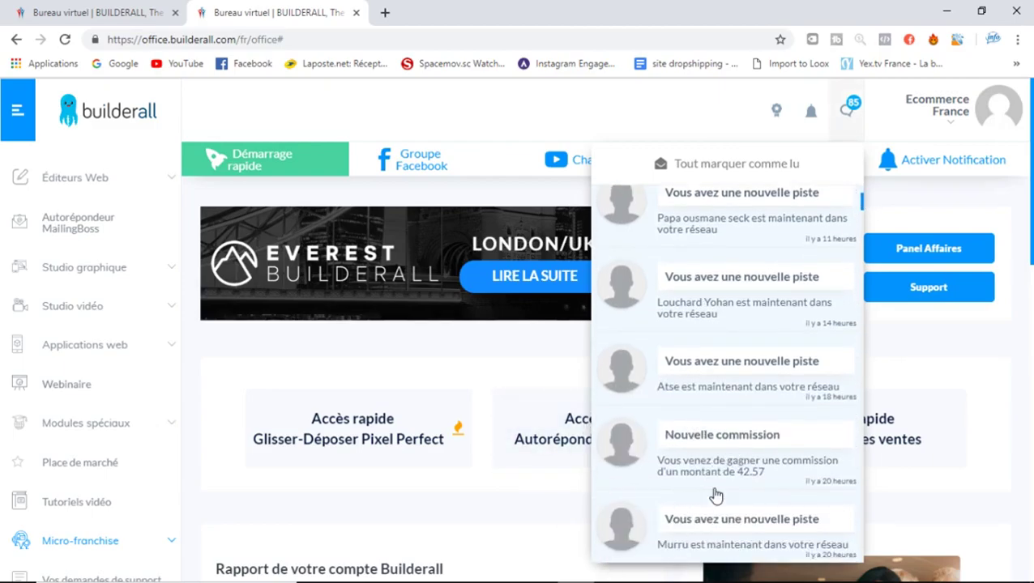
pyautogui.scroll(3, 860, 201)
pyautogui.scroll(-3, 859, 186)
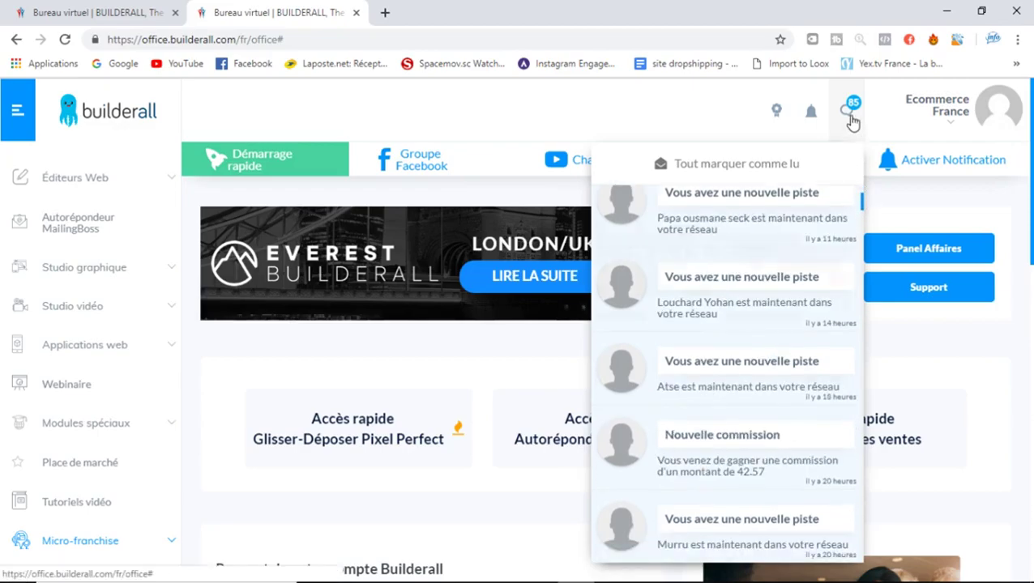
pyautogui.click(851, 120)
pyautogui.click(969, 108)
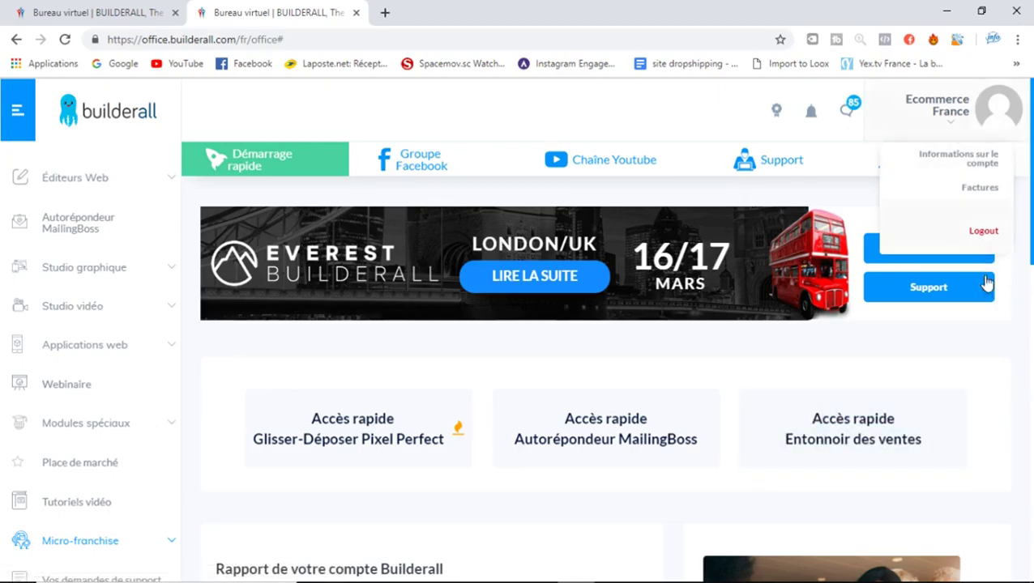
# Close the account menu and expand Éditeurs Web, then Glisser-Déposer Pixel Perfect in the sidebar
pyautogui.click(1005, 360)
pyautogui.scroll(-3, 1005, 360)
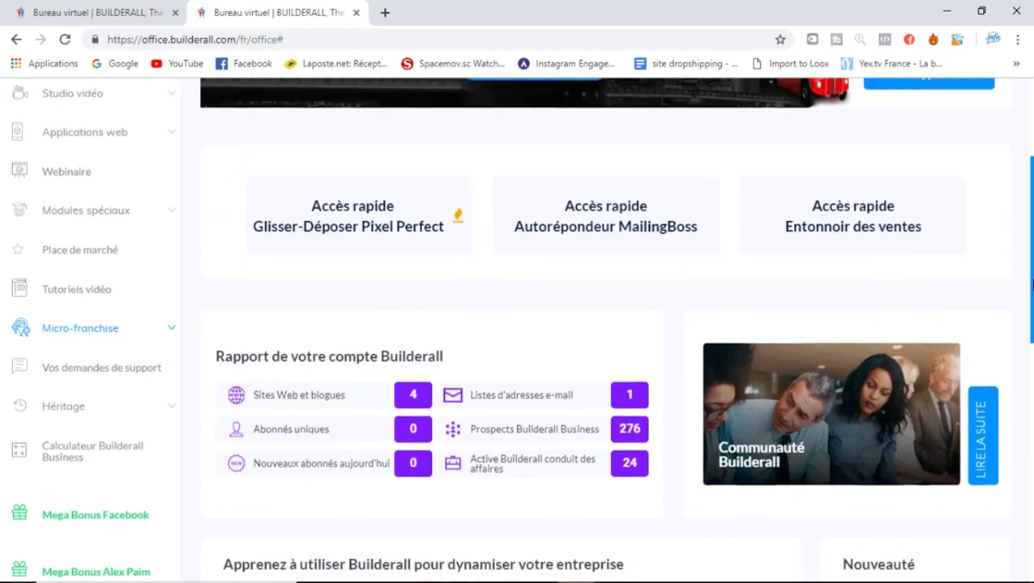
pyautogui.scroll(1, 1022, 287)
pyautogui.scroll(2, 1031, 240)
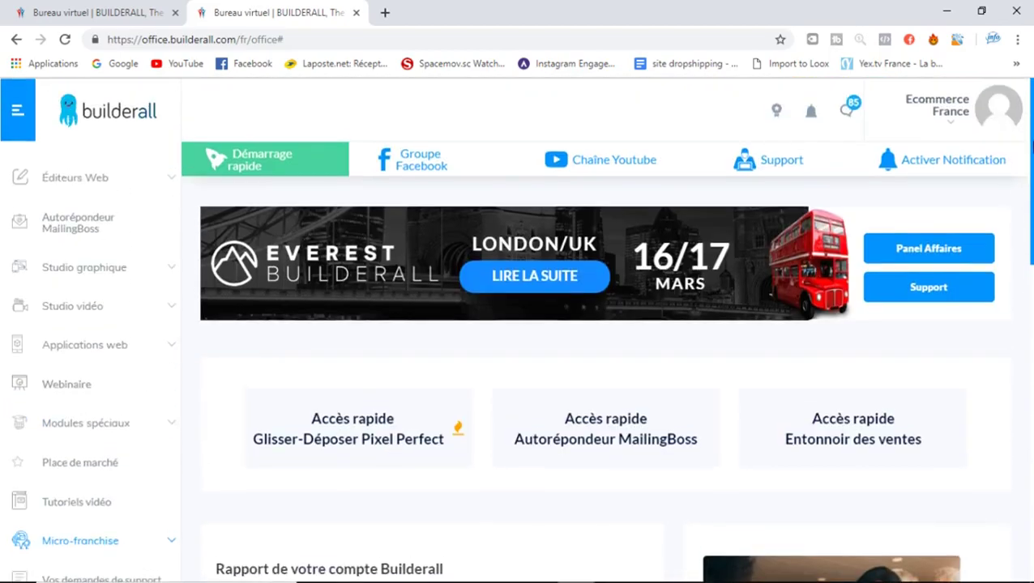
pyautogui.click(108, 177)
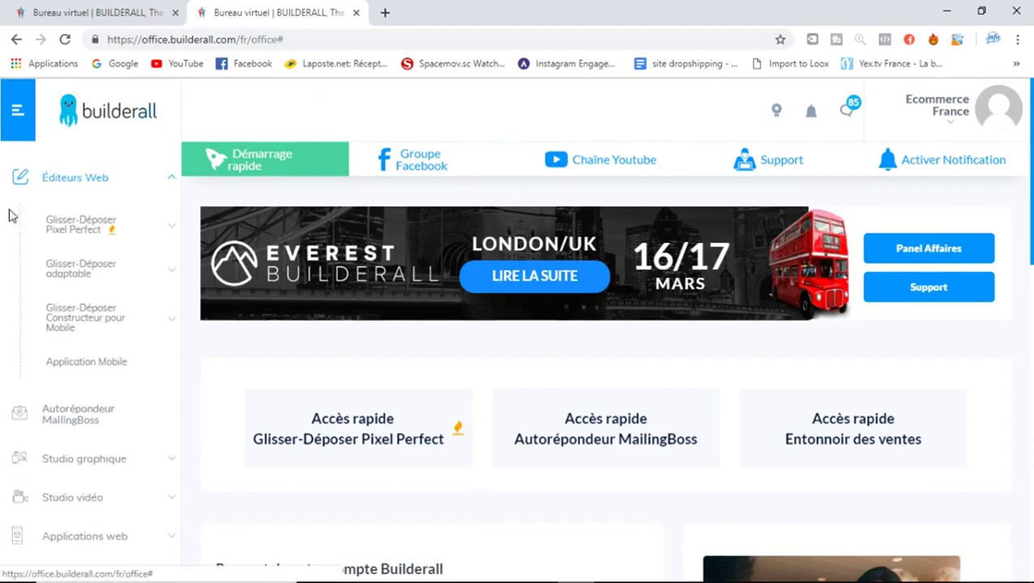
pyautogui.click(111, 236)
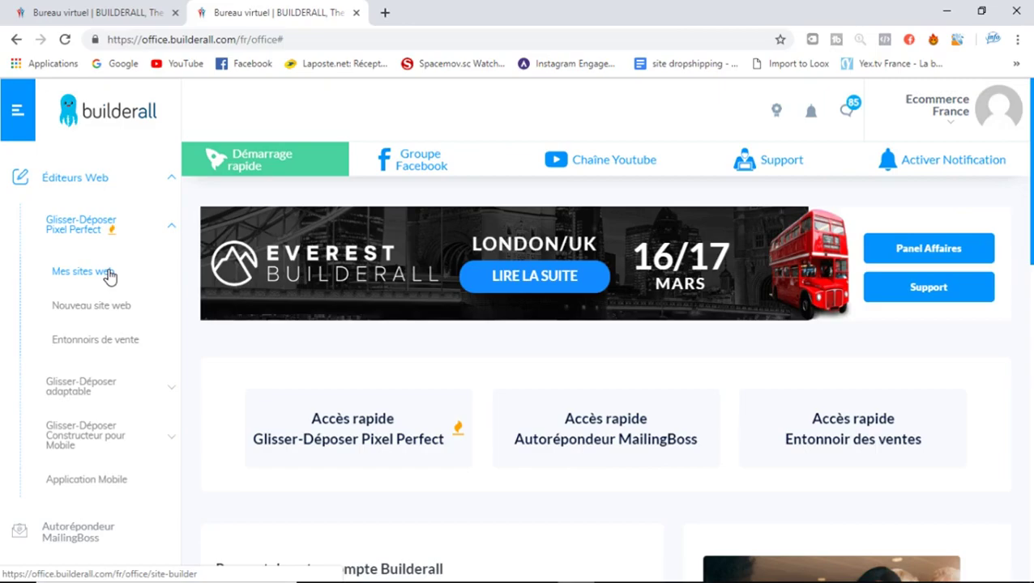
# Open Mes sites web and scroll through the four site cards, including tunnel-affi and ebook-affiliation-gratuit
pyautogui.click(108, 272)
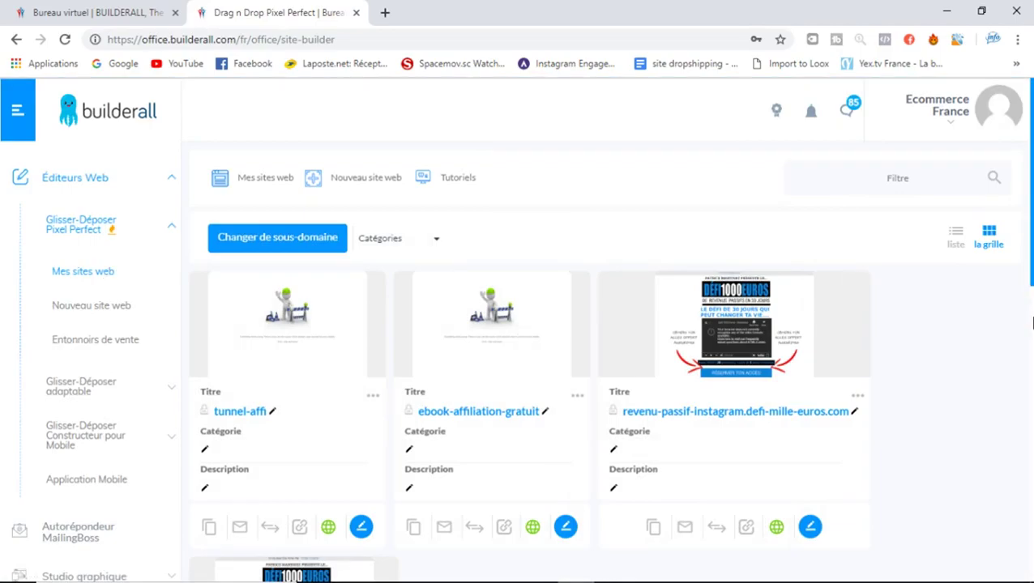
pyautogui.moveTo(1030, 209); pyautogui.dragTo(1030, 270)
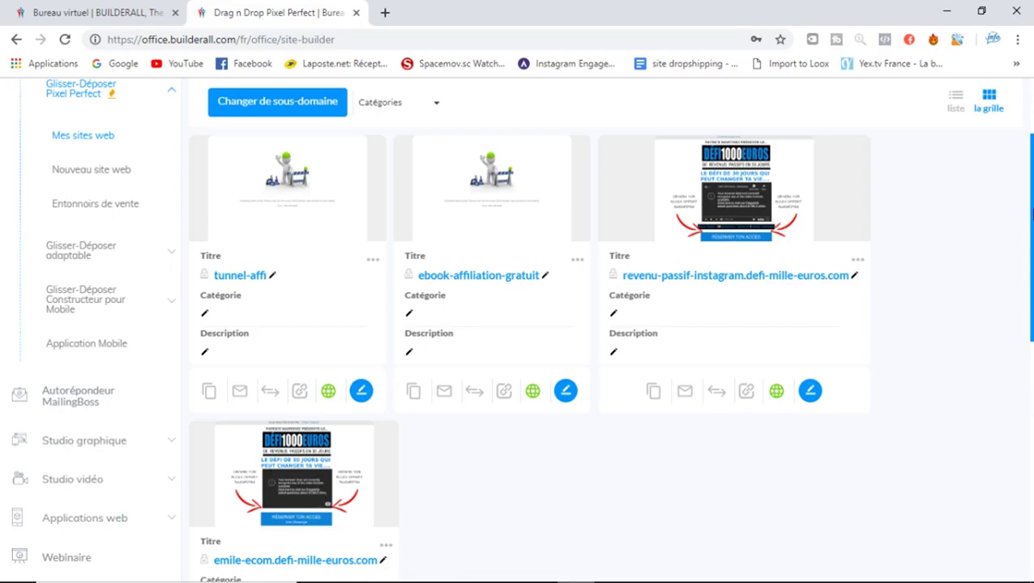
pyautogui.scroll(2, 1021, 212)
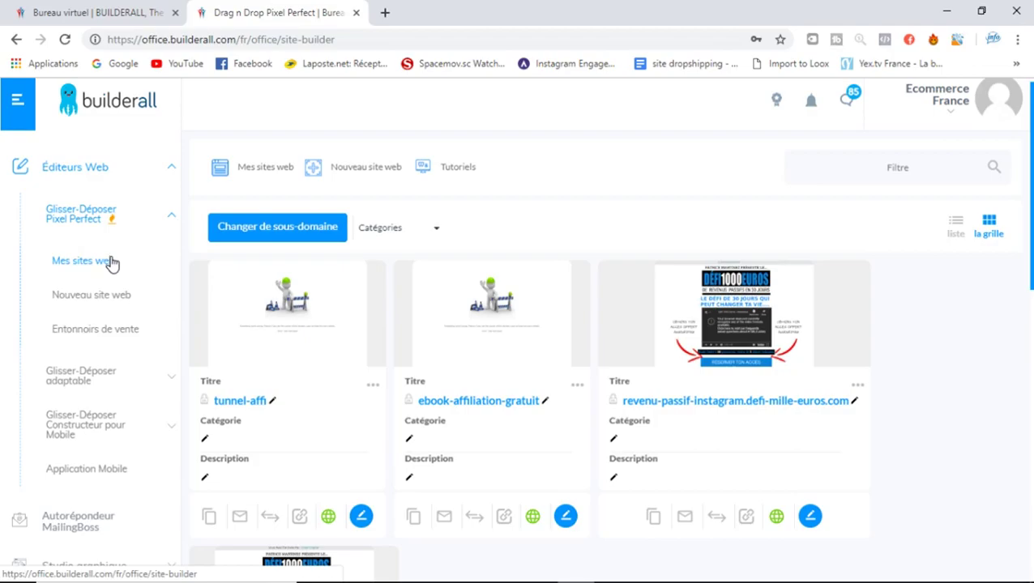
# Open Nouveau site web and browse templates like Membership Area and Mattress Sales, then return to the top
pyautogui.click(120, 307)
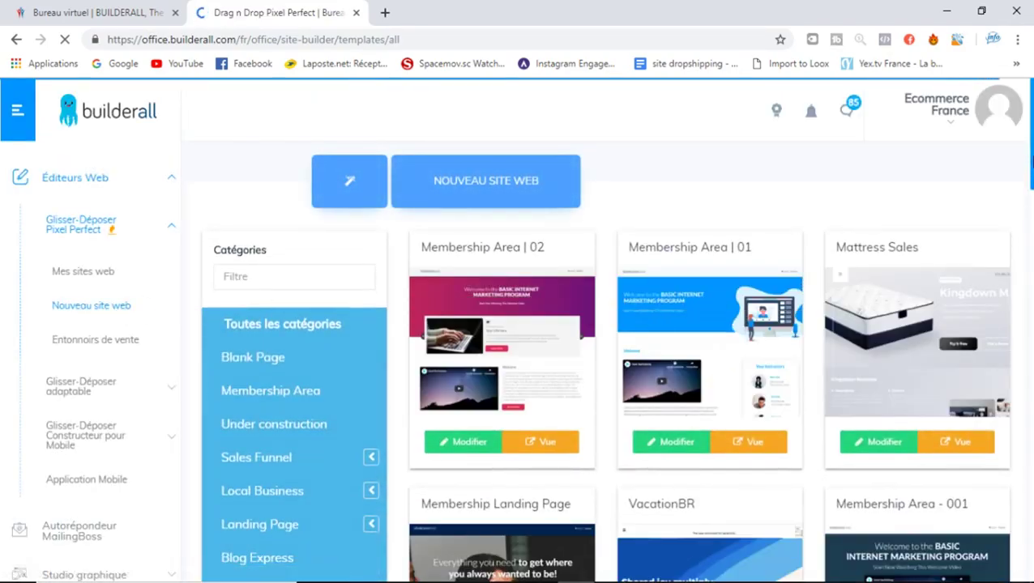
pyautogui.moveTo(1032, 165); pyautogui.dragTo(1031, 279)
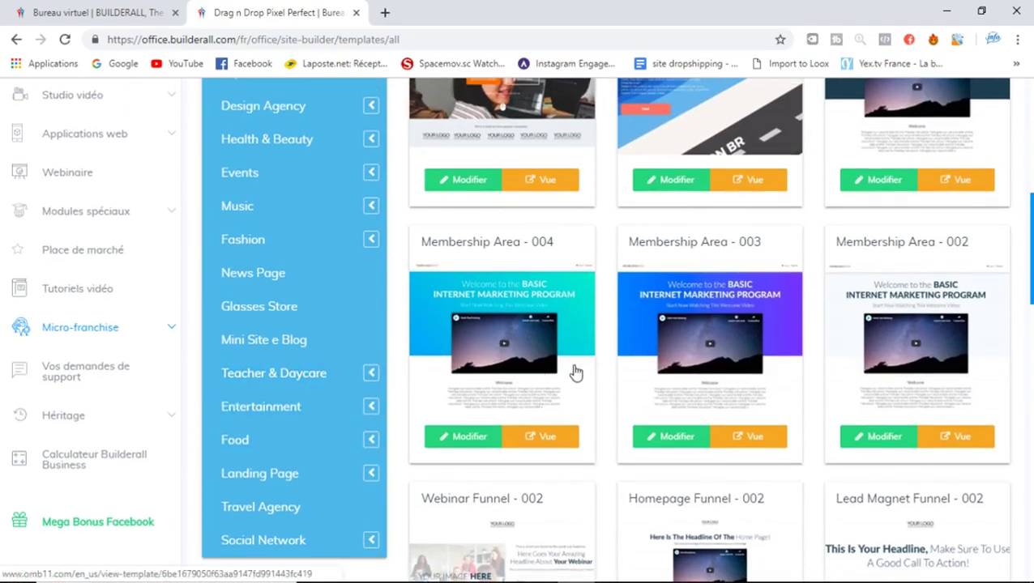
pyautogui.moveTo(1031, 267); pyautogui.dragTo(1030, 238)
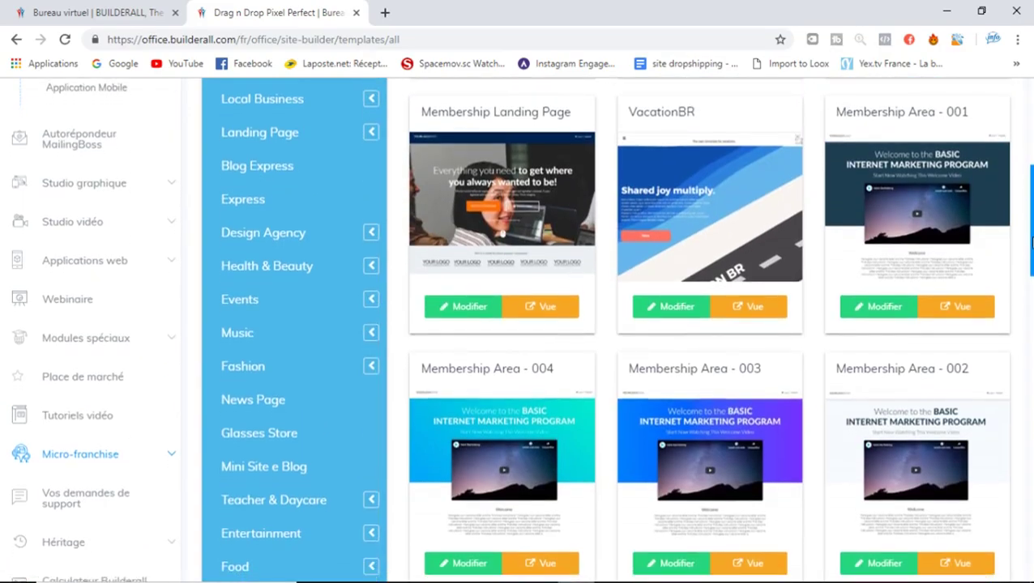
pyautogui.scroll(2, 1030, 239)
pyautogui.scroll(1, 1030, 203)
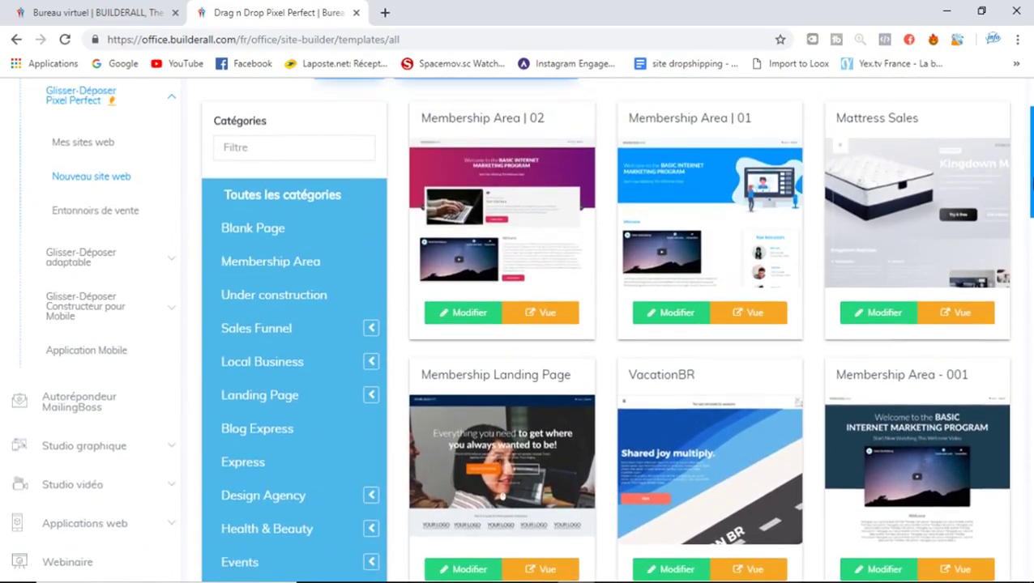
pyautogui.scroll(1, 1031, 202)
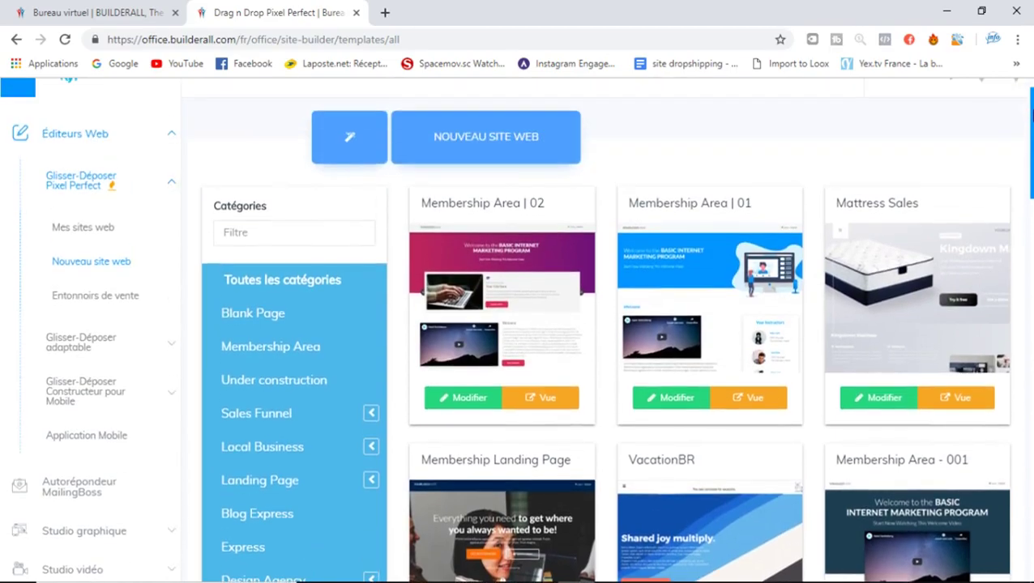
# Browse the Entonnoirs de vente funnel templates, then expand Glisser-Déposer adaptable in the sidebar
pyautogui.click(127, 298)
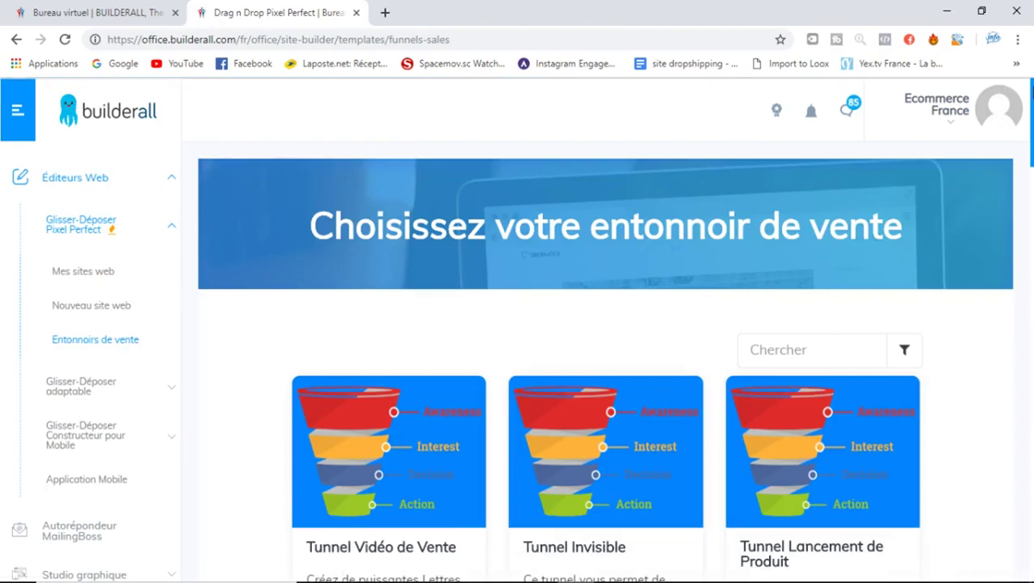
pyautogui.moveTo(1029, 113); pyautogui.dragTo(1030, 155)
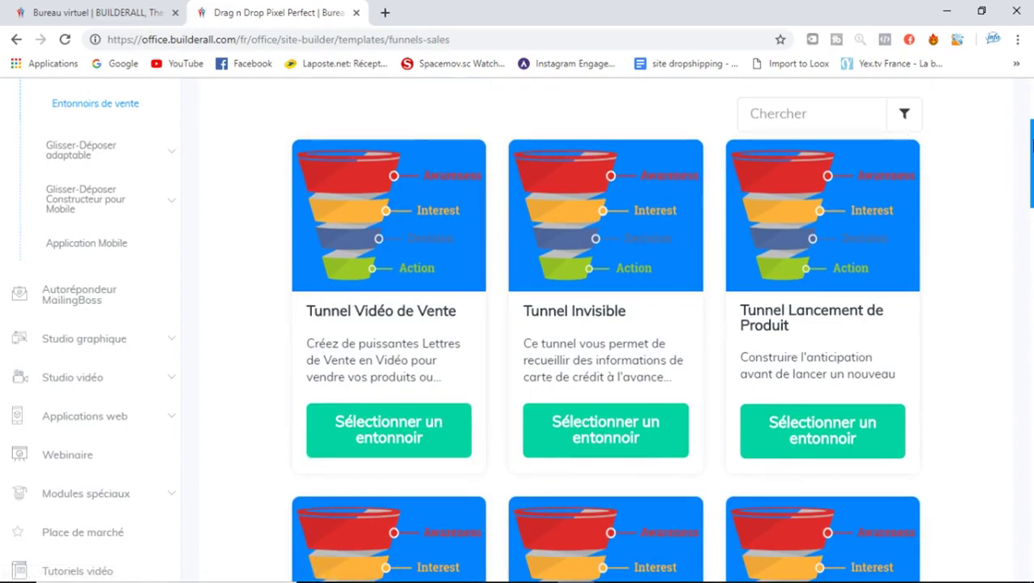
pyautogui.scroll(-2, 774, 132)
pyautogui.moveTo(1032, 182); pyautogui.dragTo(1031, 98)
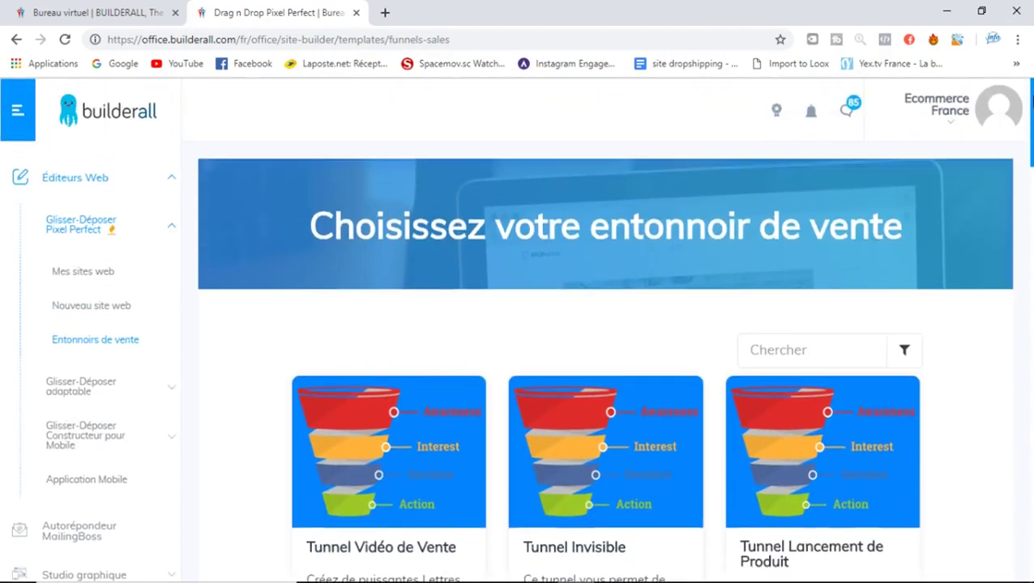
pyautogui.scroll(-3, 450, 243)
pyautogui.scroll(1, 449, 191)
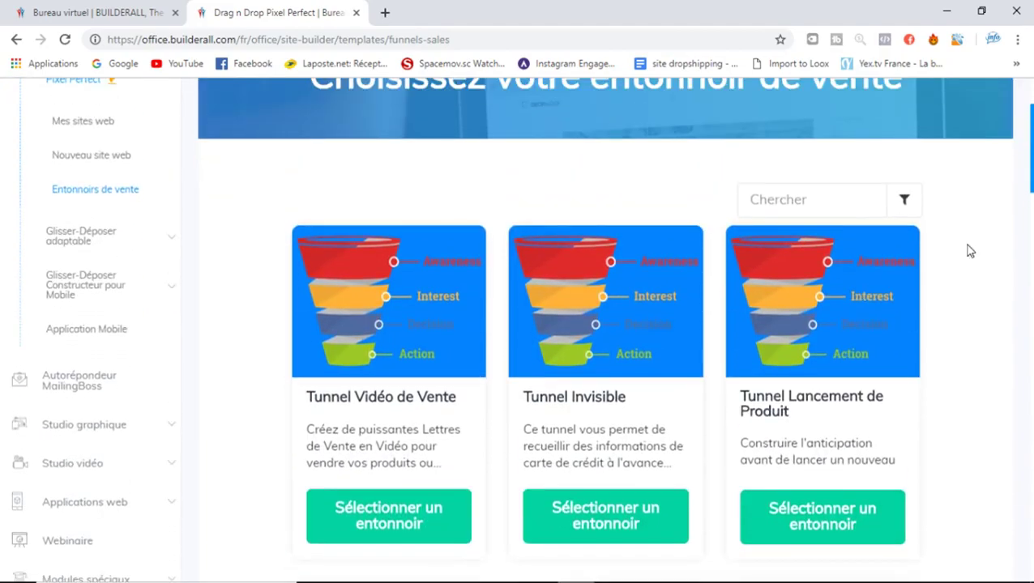
pyautogui.moveTo(1031, 166); pyautogui.dragTo(1032, 113)
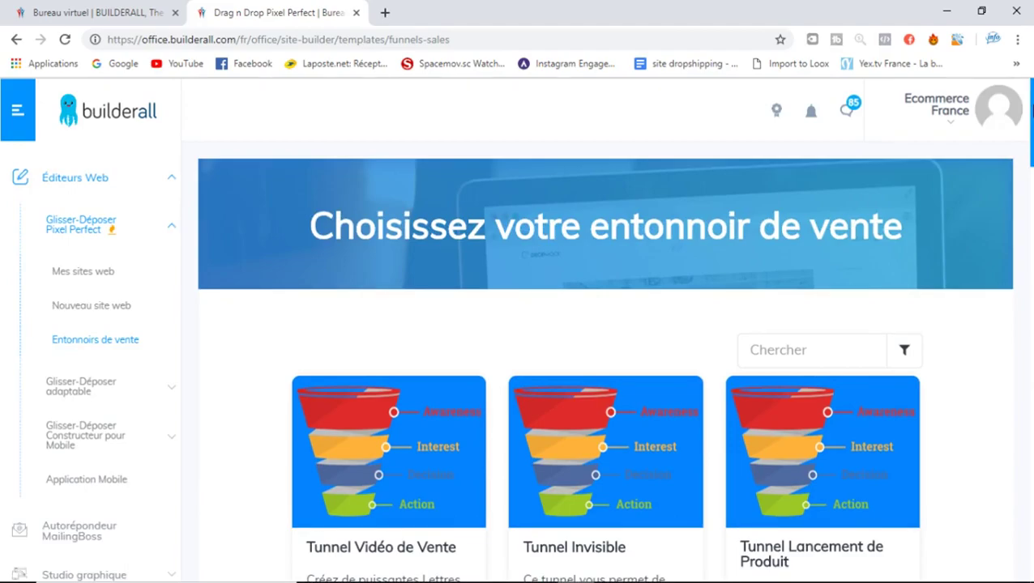
pyautogui.click(85, 392)
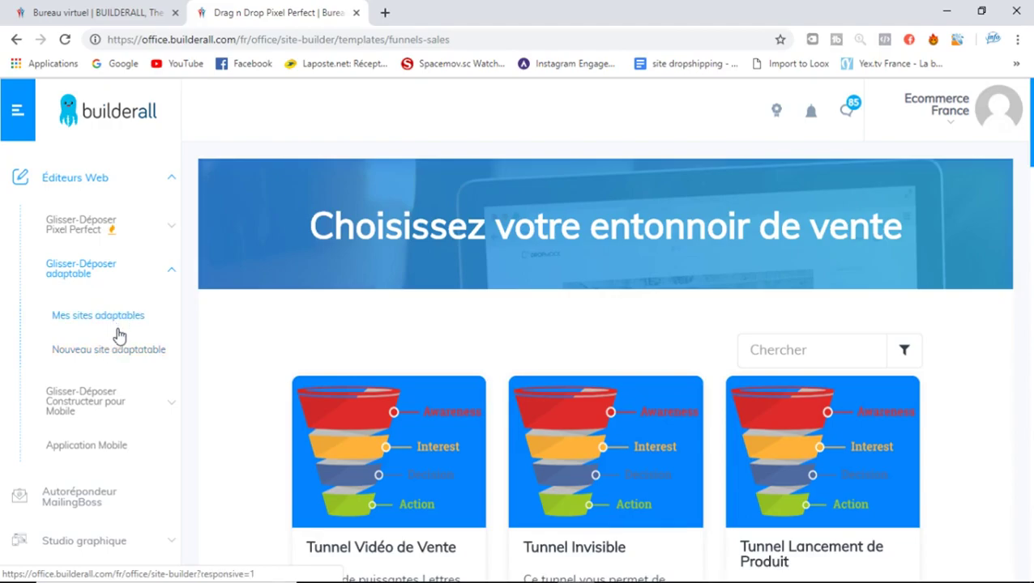
# Open Nouveau site adaptable, scroll the responsive templates like Real Estate Cleveland, and select the Filtre box
pyautogui.click(115, 350)
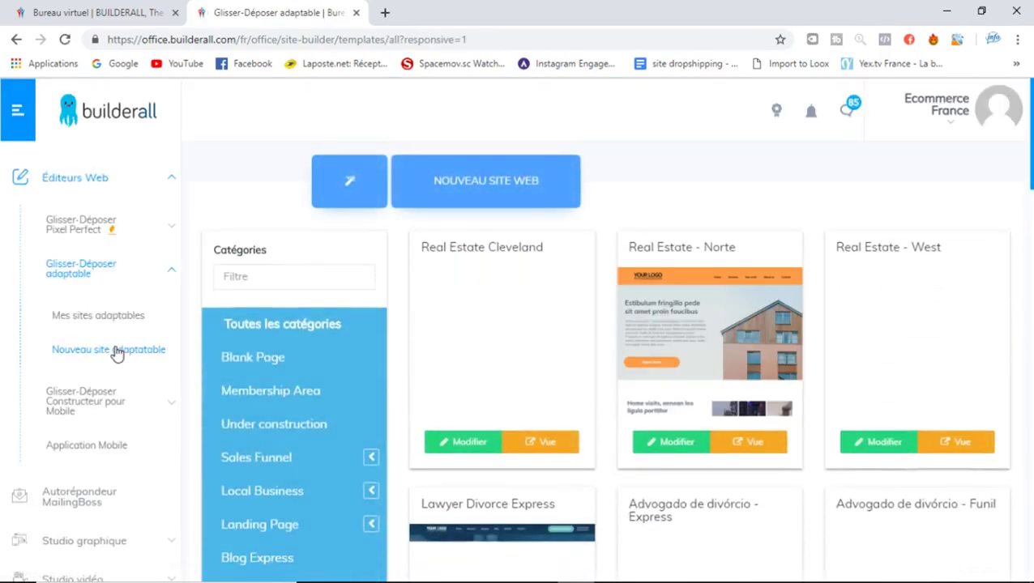
pyautogui.moveTo(1030, 154); pyautogui.dragTo(1030, 296)
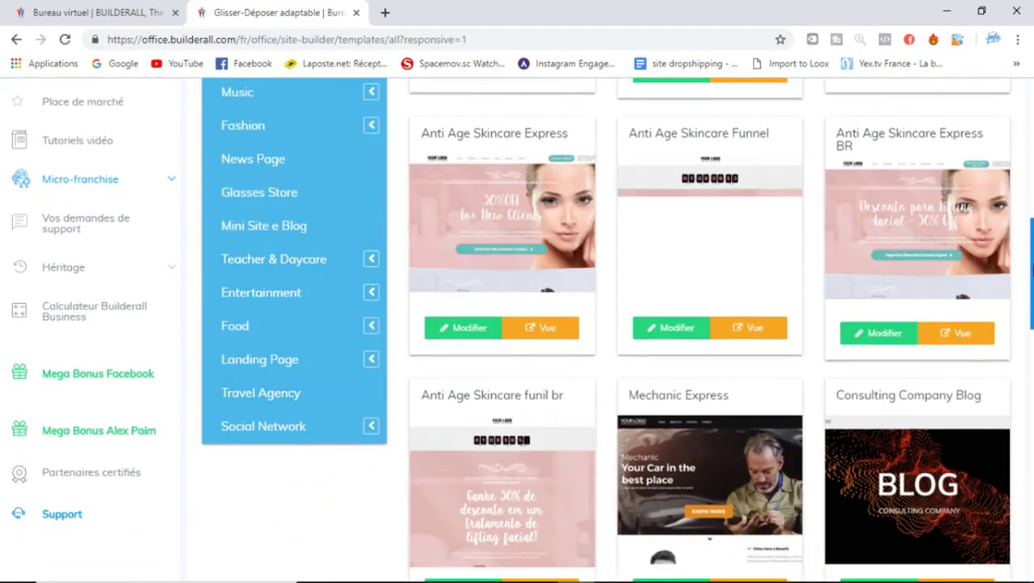
pyautogui.moveTo(1030, 279); pyautogui.dragTo(1030, 140)
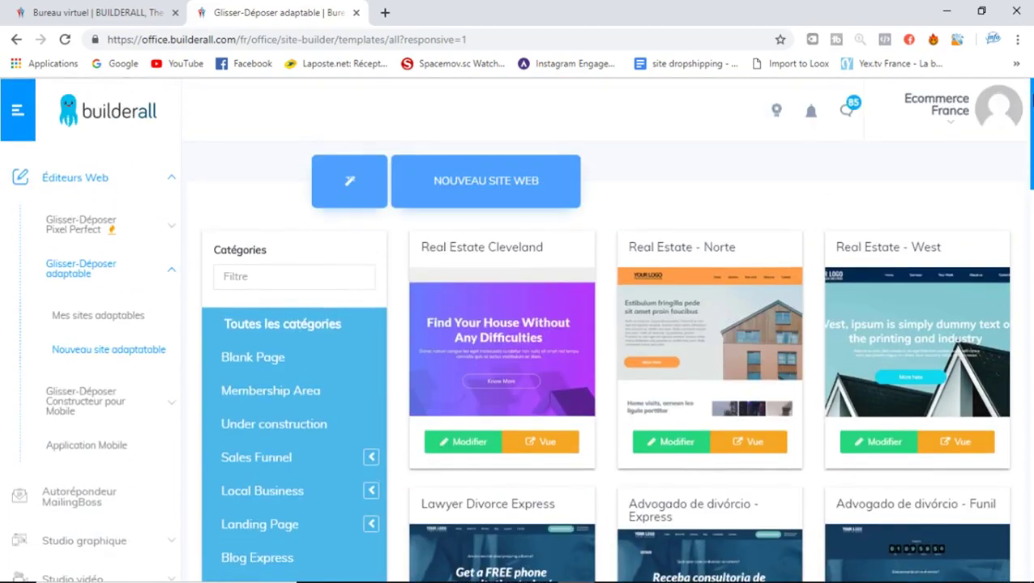
pyautogui.click(279, 275)
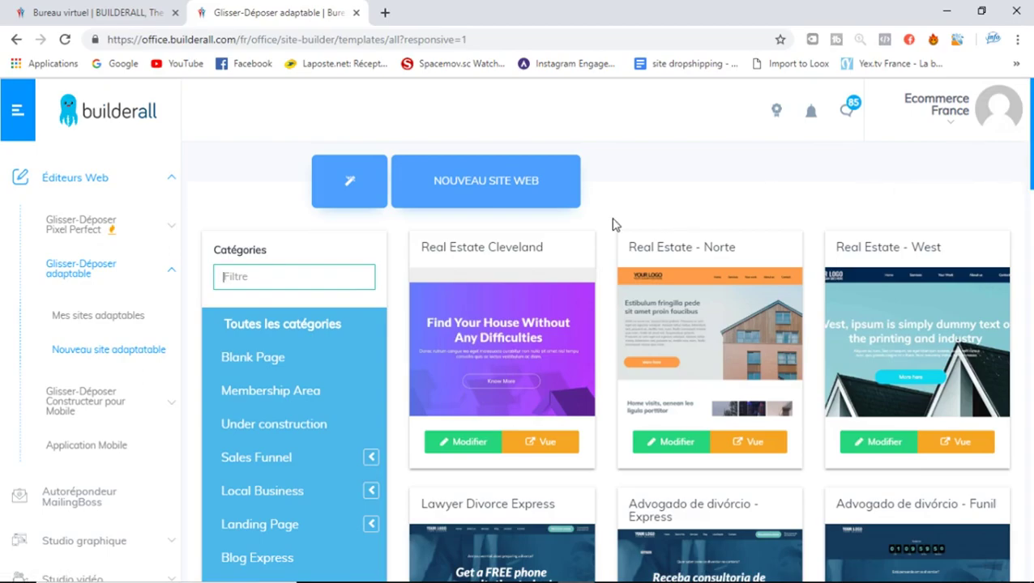
# Filter template categories by 'house', clear it, then expand Glisser-Déposer Constructeur pour Mobile
pyautogui.scroll(-2, 607, 365)
pyautogui.scroll(2, 607, 365)
pyautogui.write('house')
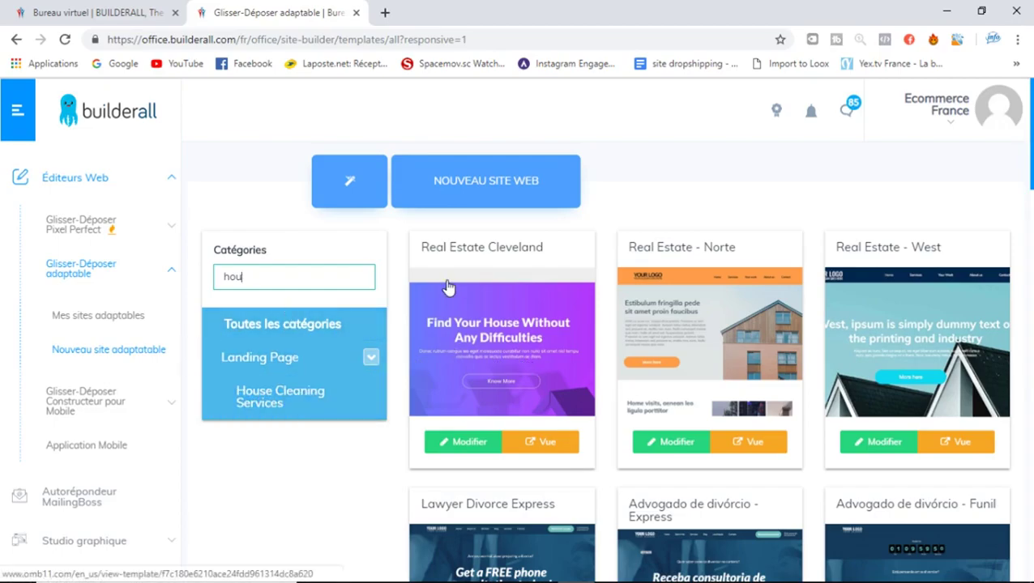
pyautogui.press('BackSpace')
pyautogui.press('BackSpace')
pyautogui.press('BackSpace')
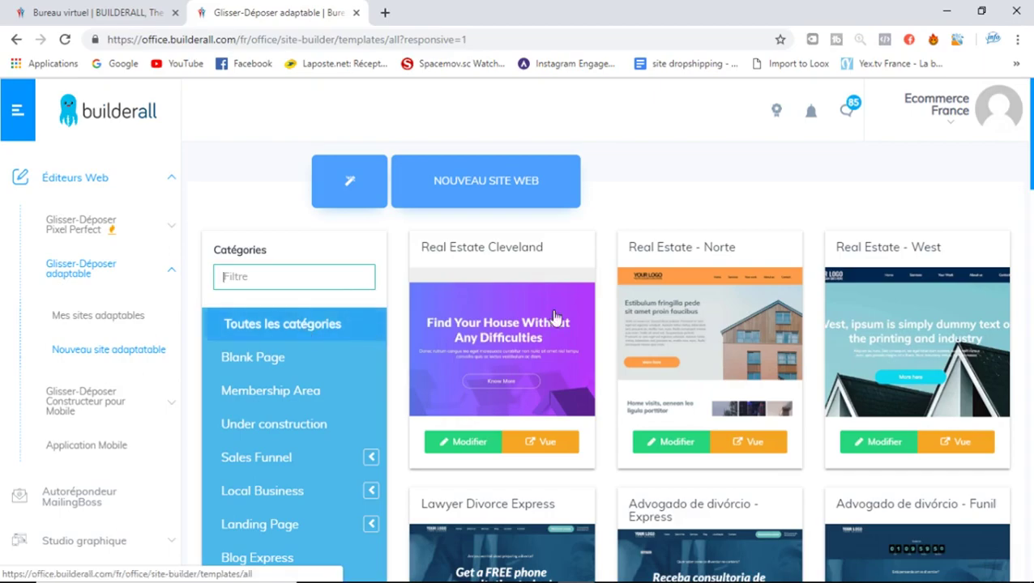
pyautogui.scroll(-3, 851, 302)
pyautogui.moveTo(1031, 192); pyautogui.dragTo(1031, 158)
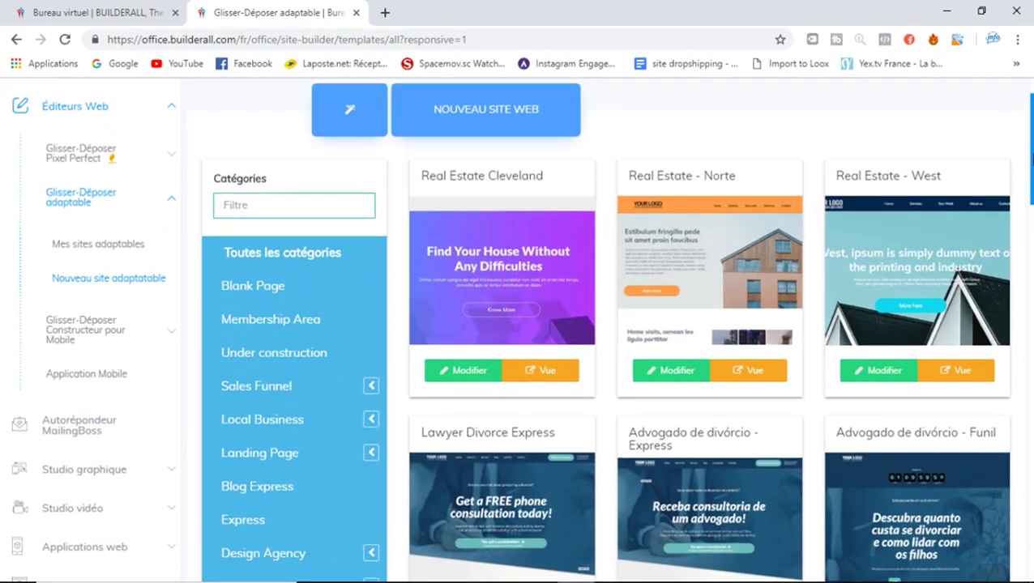
pyautogui.click(128, 339)
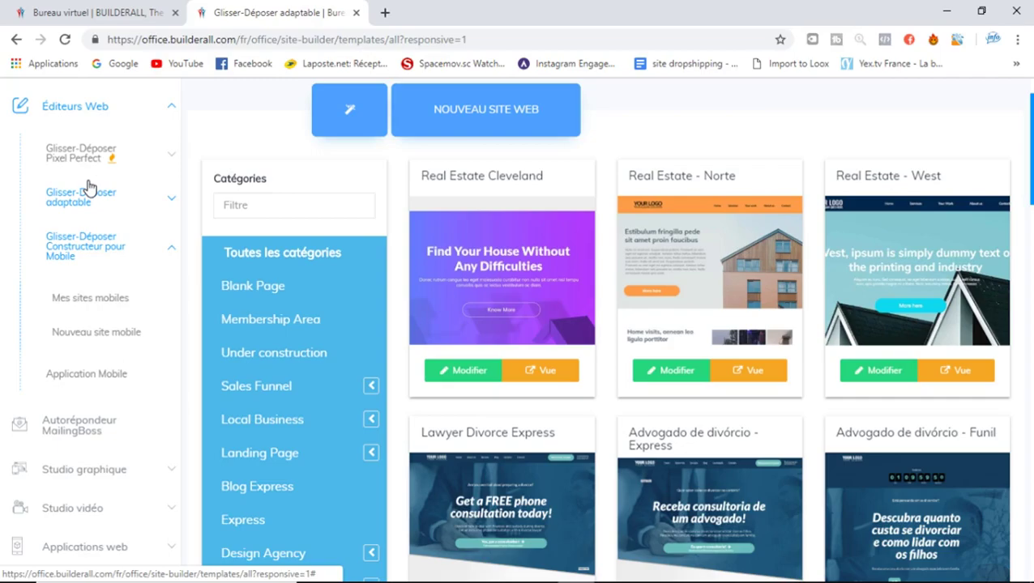
# Open Mes sites mobiles, then Nouveau site mobile, and scroll through the MobileFirst templates
pyautogui.click(100, 300)
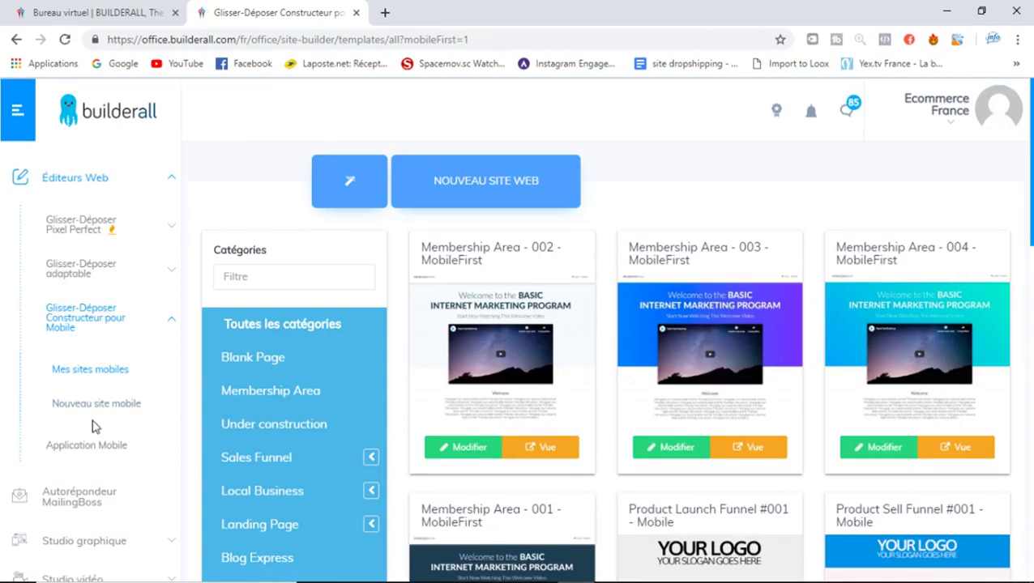
pyautogui.click(93, 405)
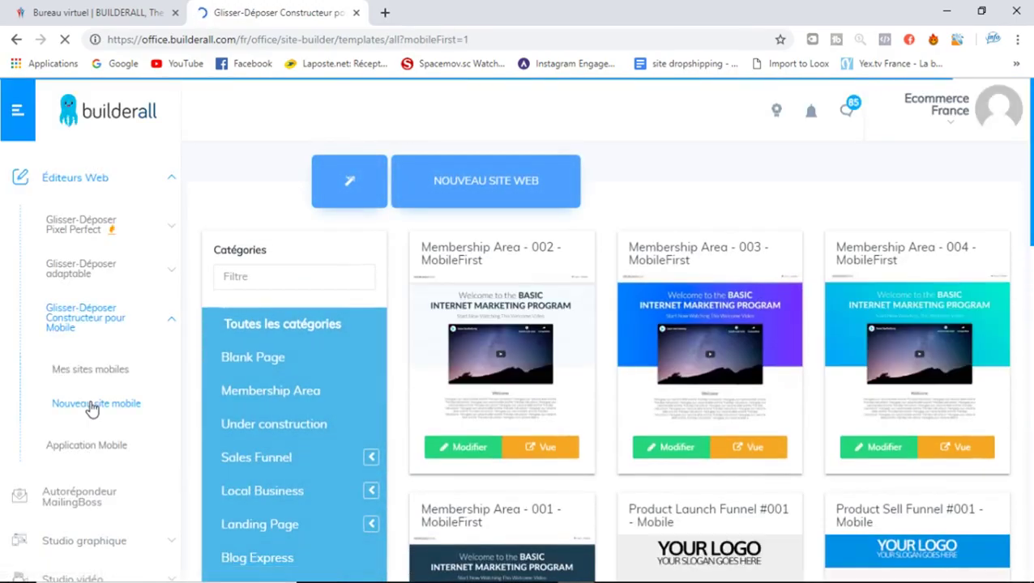
pyautogui.scroll(-5, 784, 288)
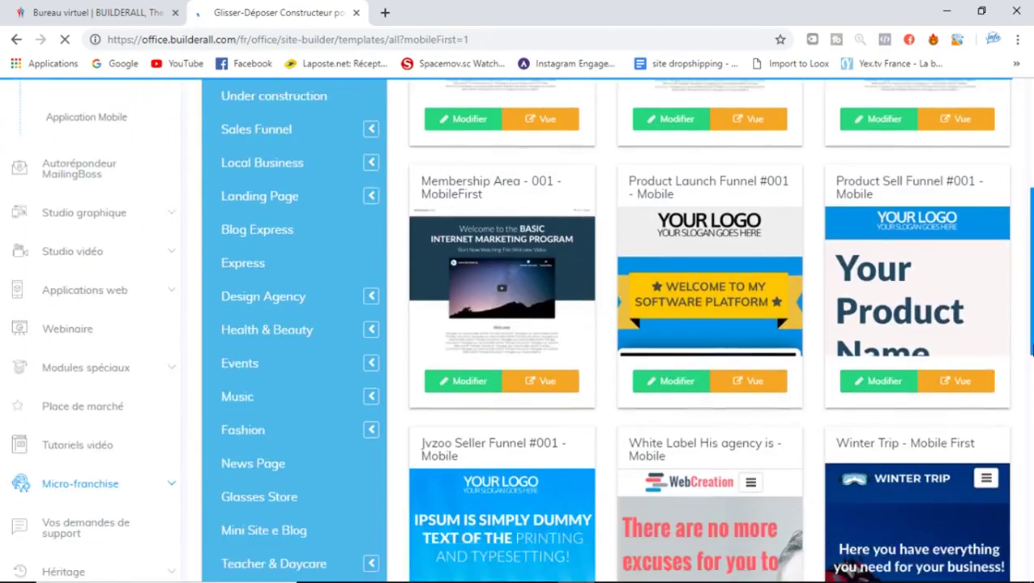
pyautogui.moveTo(1032, 354); pyautogui.dragTo(1032, 344)
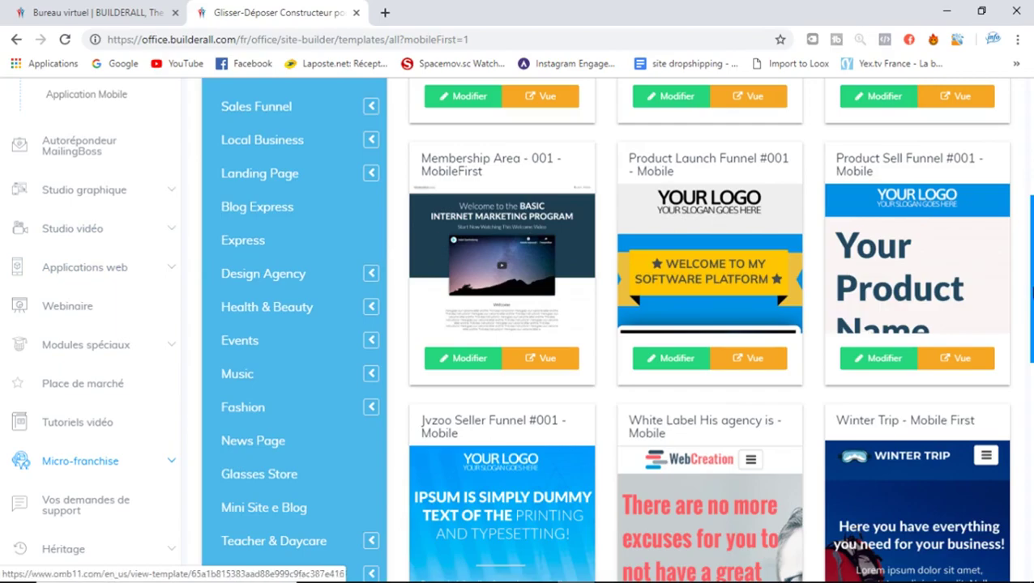
pyautogui.scroll(2, 85, 283)
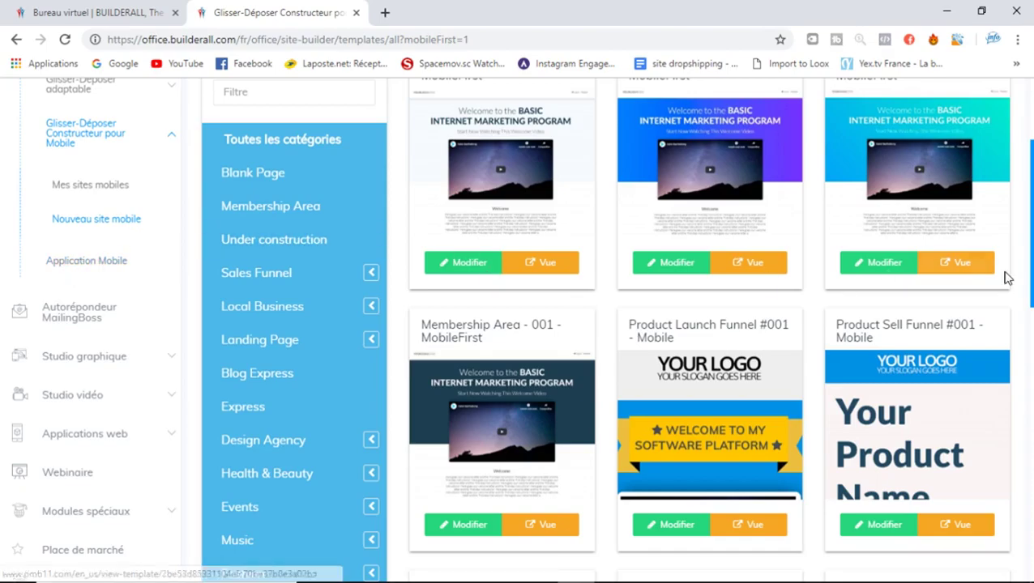
pyautogui.moveTo(1031, 217); pyautogui.dragTo(1032, 187)
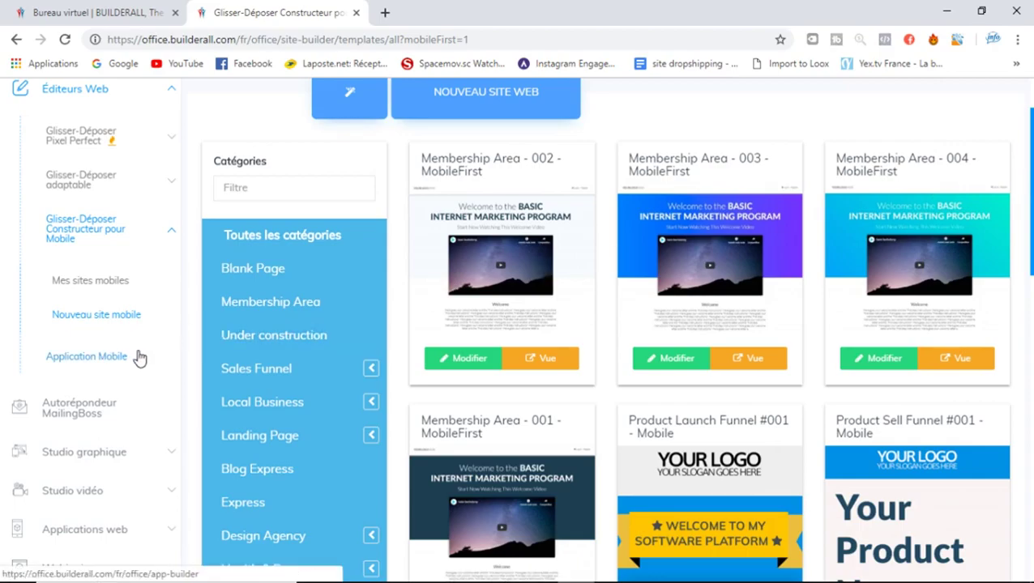
# Open Autorépondeur MailingBoss and scroll through the Tutoriel MailingBoss video cards
pyautogui.click(111, 413)
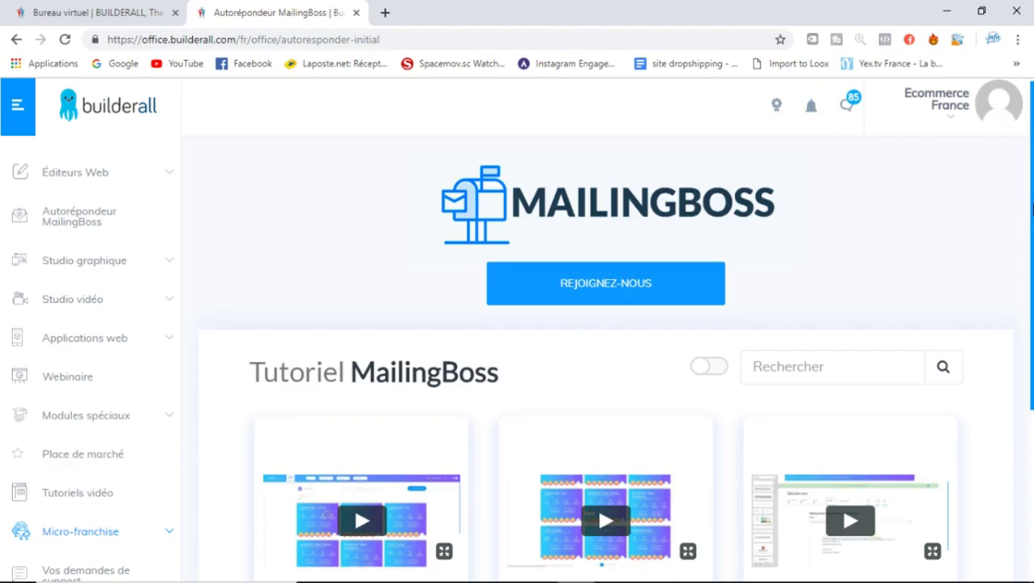
pyautogui.moveTo(1031, 165); pyautogui.dragTo(1032, 235)
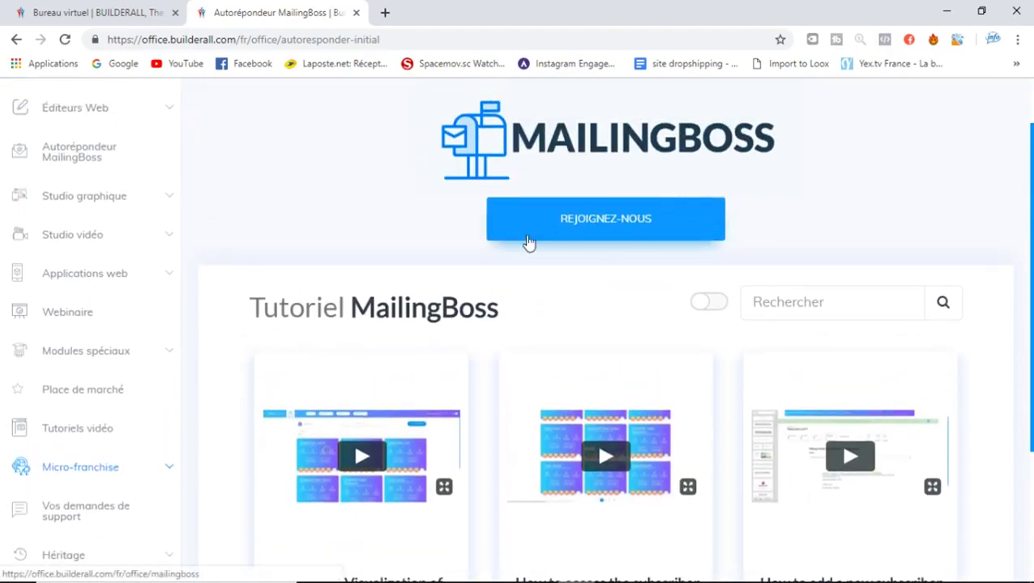
pyautogui.scroll(-2, 528, 239)
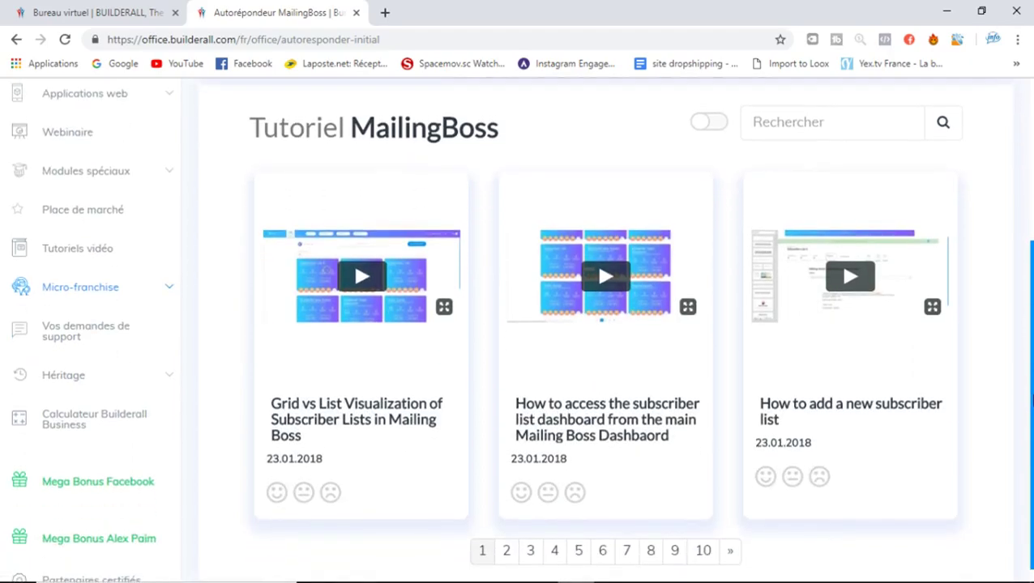
pyautogui.scroll(1, 605, 324)
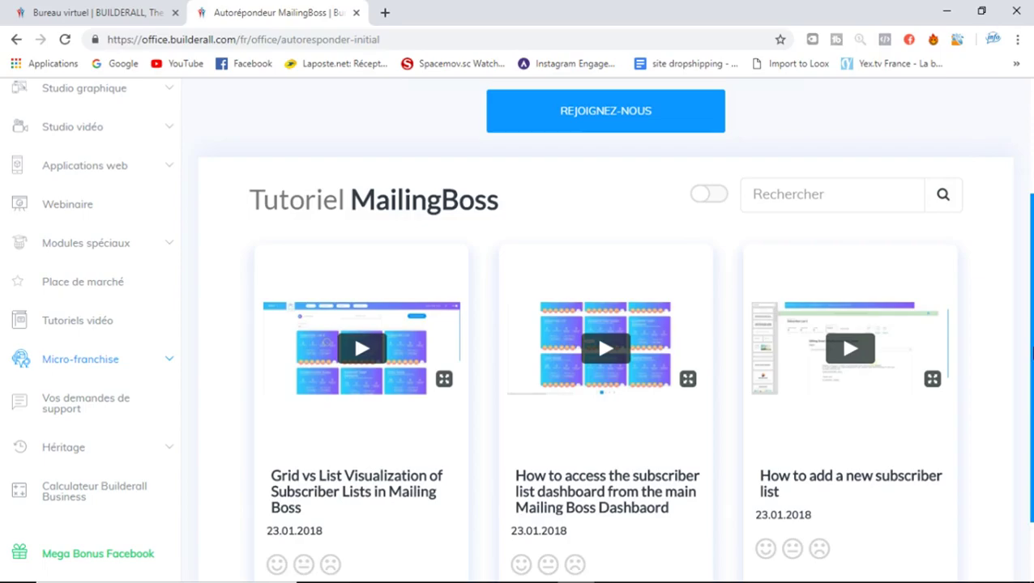
pyautogui.scroll(2, 283, 187)
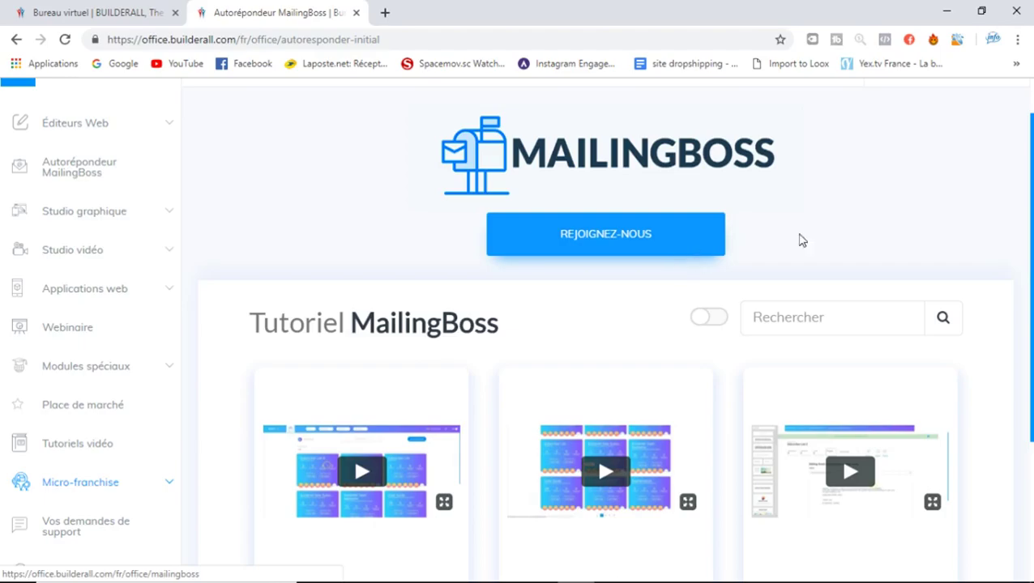
pyautogui.moveTo(1031, 186)
pyautogui.mouseDown()
pyautogui.moveTo(1030, 314)
pyautogui.moveTo(1031, 196)
pyautogui.mouseUp()
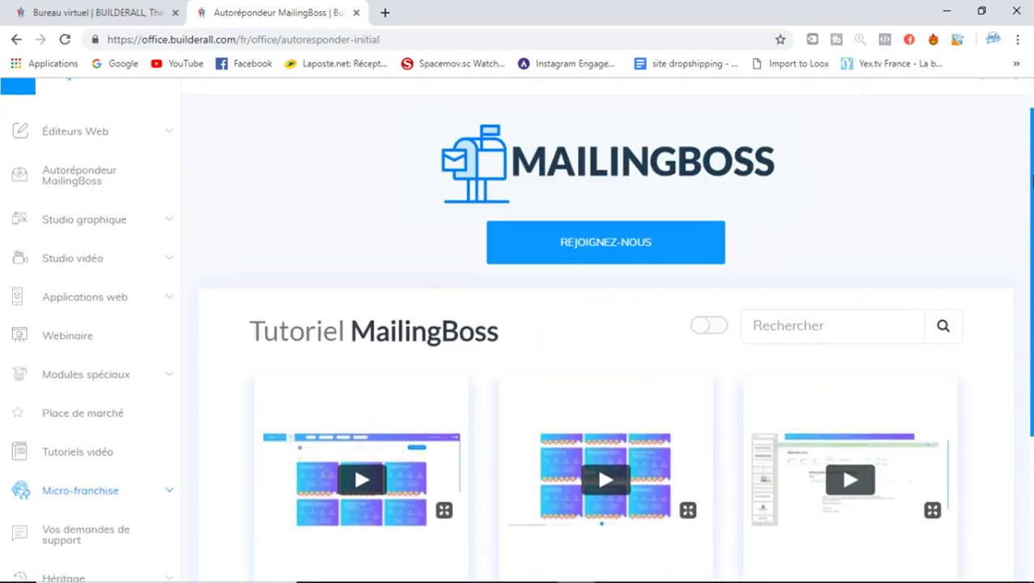
# Join MailingBoss and replace the first and last name with the owner's own name
pyautogui.click(590, 244)
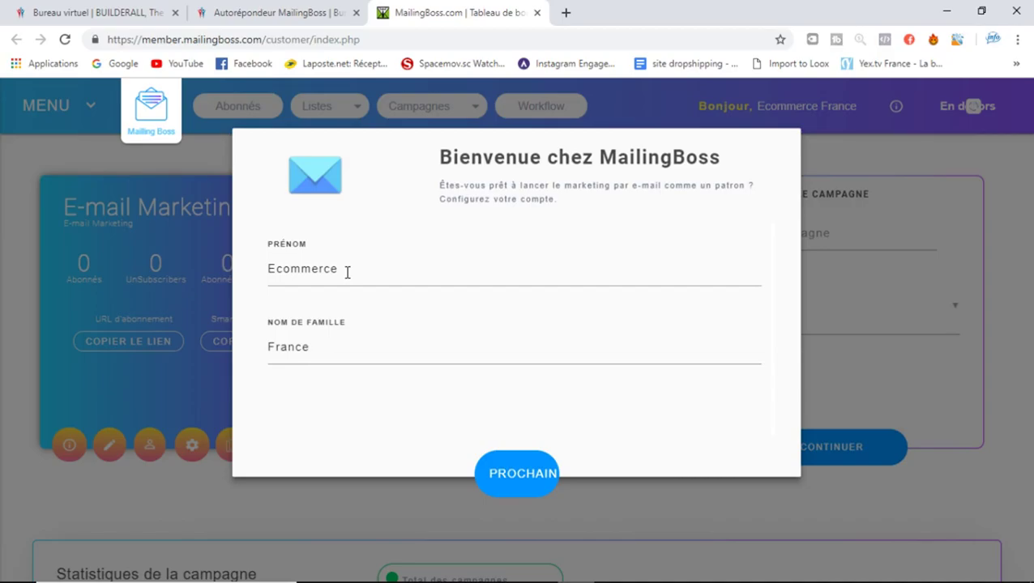
pyautogui.moveTo(347, 272); pyautogui.dragTo(233, 275)
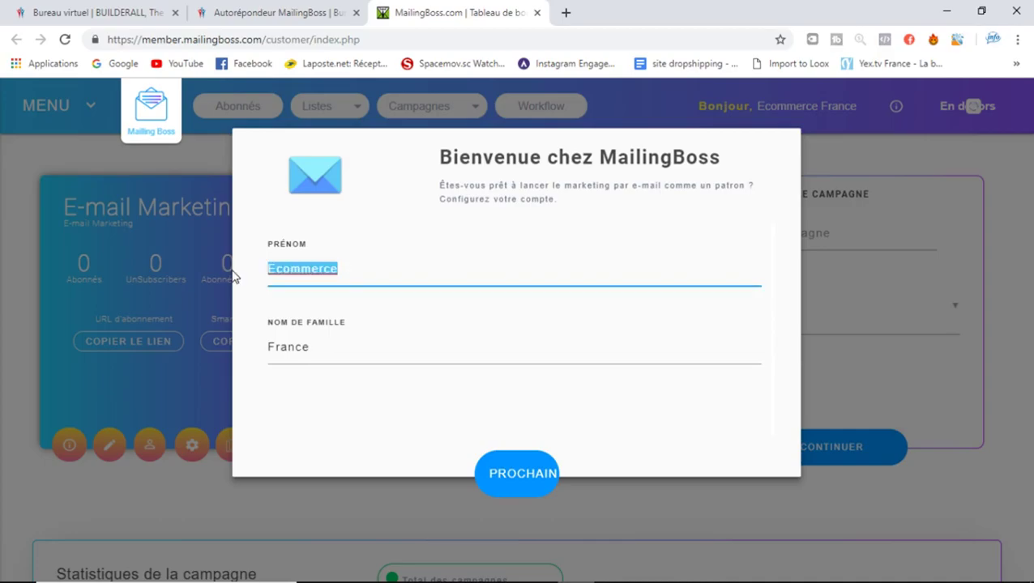
pyautogui.press('BackSpace')
pyautogui.write('Emile')
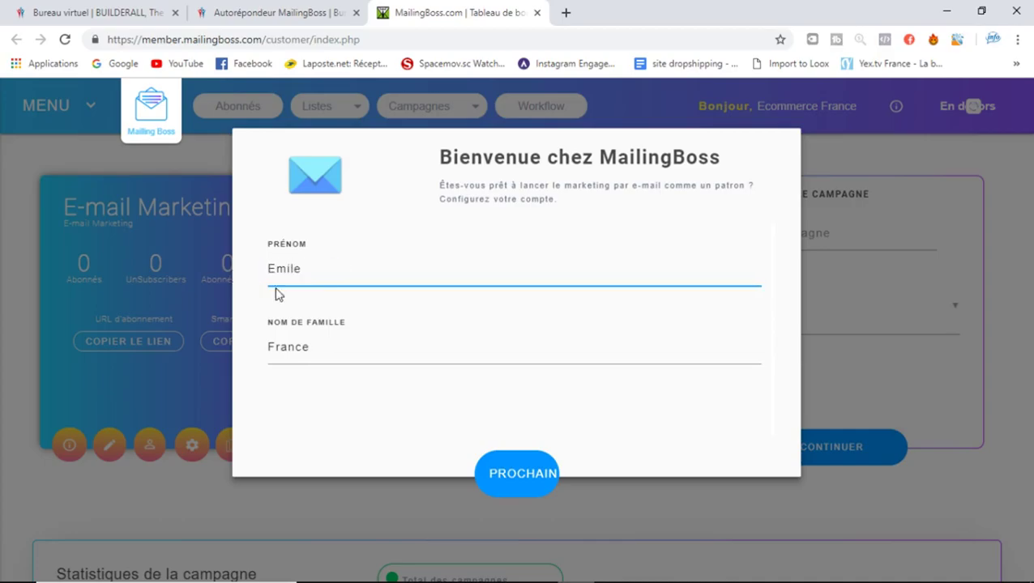
pyautogui.moveTo(357, 348); pyautogui.dragTo(249, 350)
pyautogui.press('BackSpace')
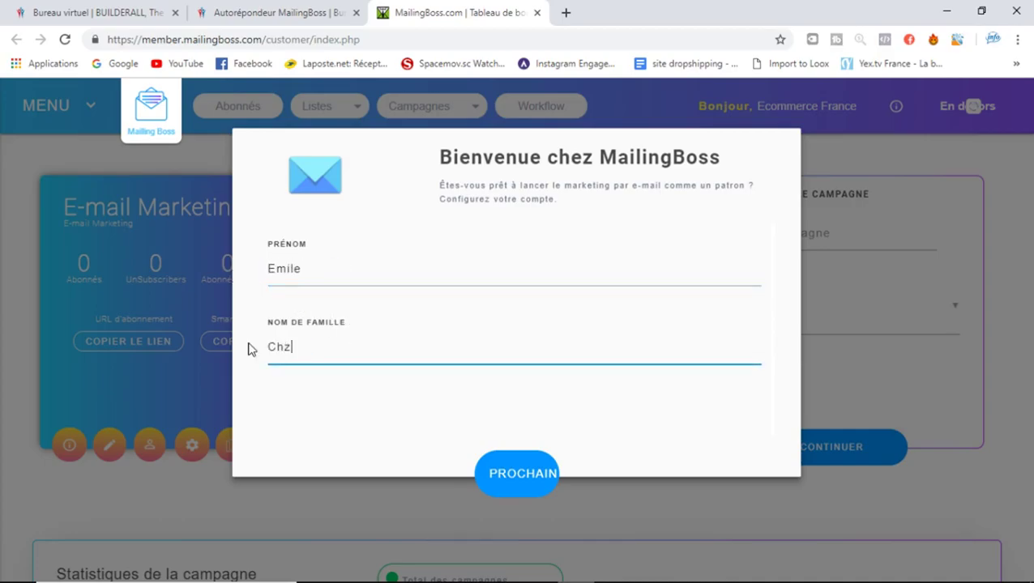
# Move on to the company details step and begin entering the company name
pyautogui.click(512, 476)
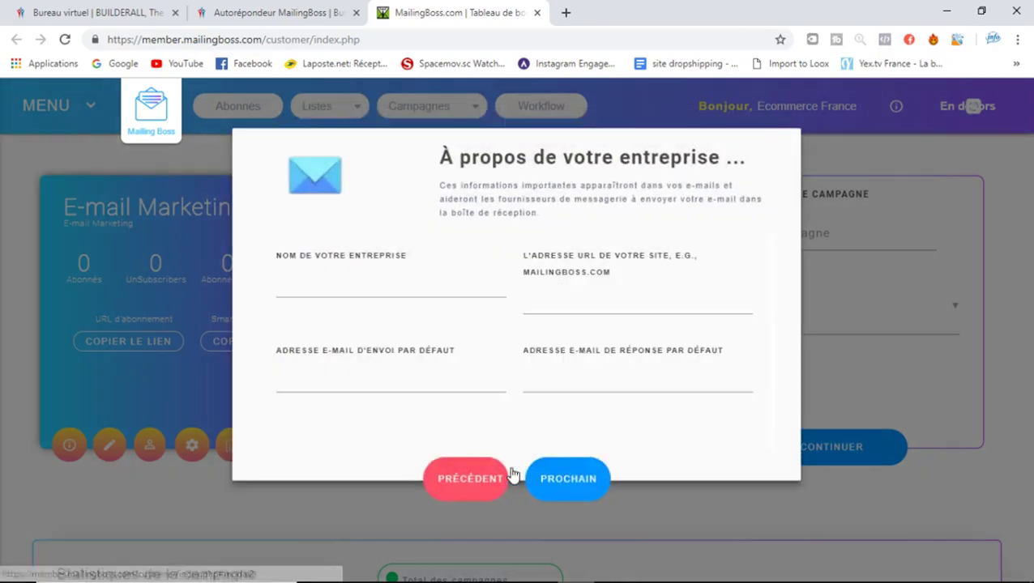
pyautogui.click(375, 290)
pyautogui.write('Emile')
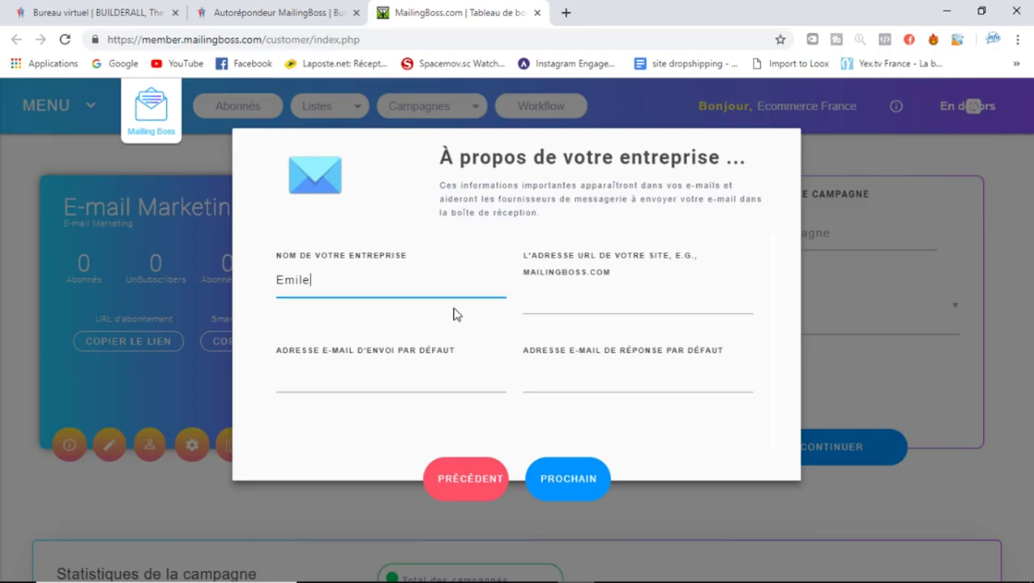
# In Builderall, open the Pixel Perfect 'Mes sites web' list under Éditeurs Web
pyautogui.click(556, 311)
pyautogui.click(340, 10)
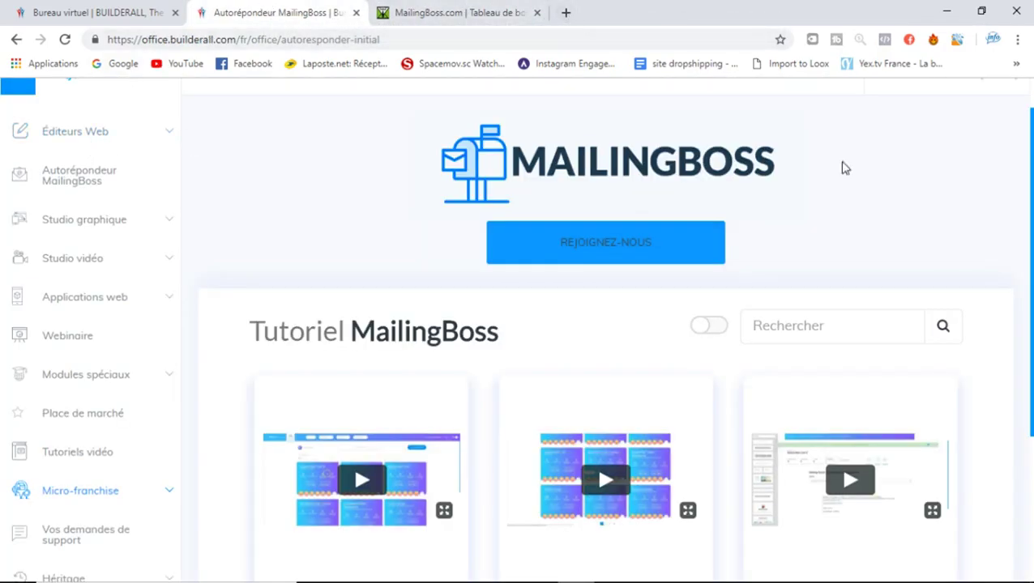
pyautogui.scroll(1, 159, 167)
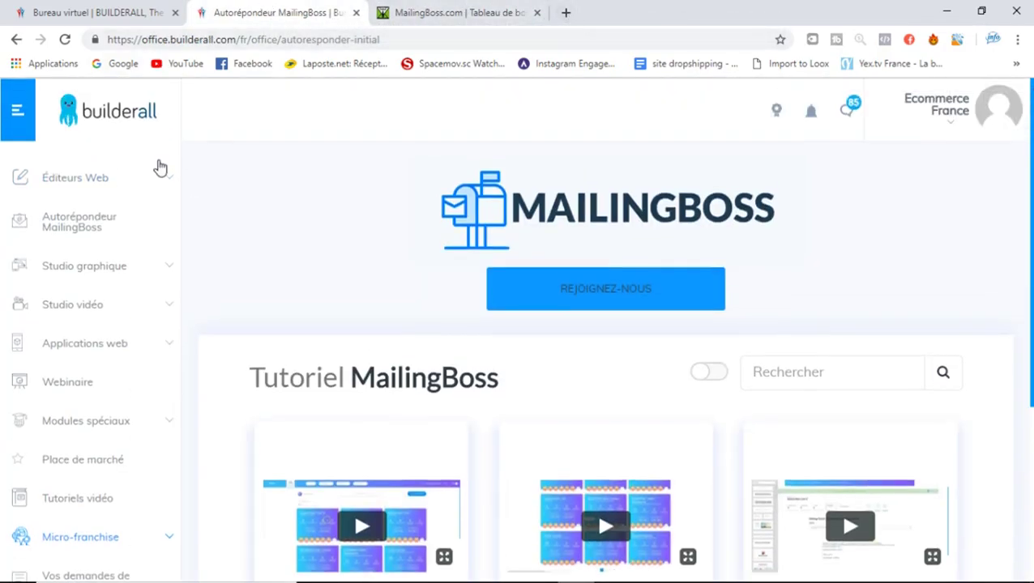
pyautogui.click(98, 183)
pyautogui.click(105, 227)
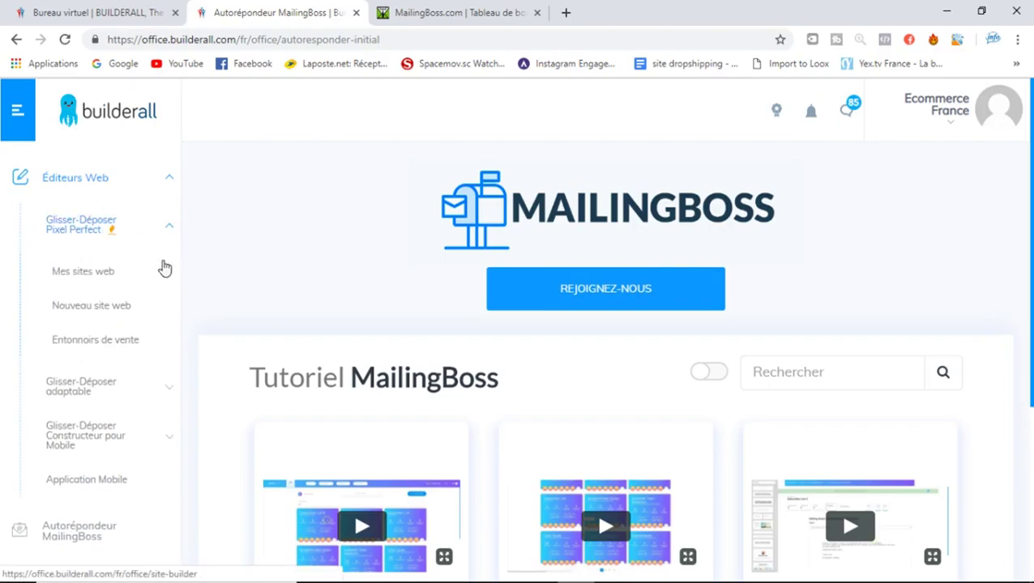
pyautogui.click(118, 289)
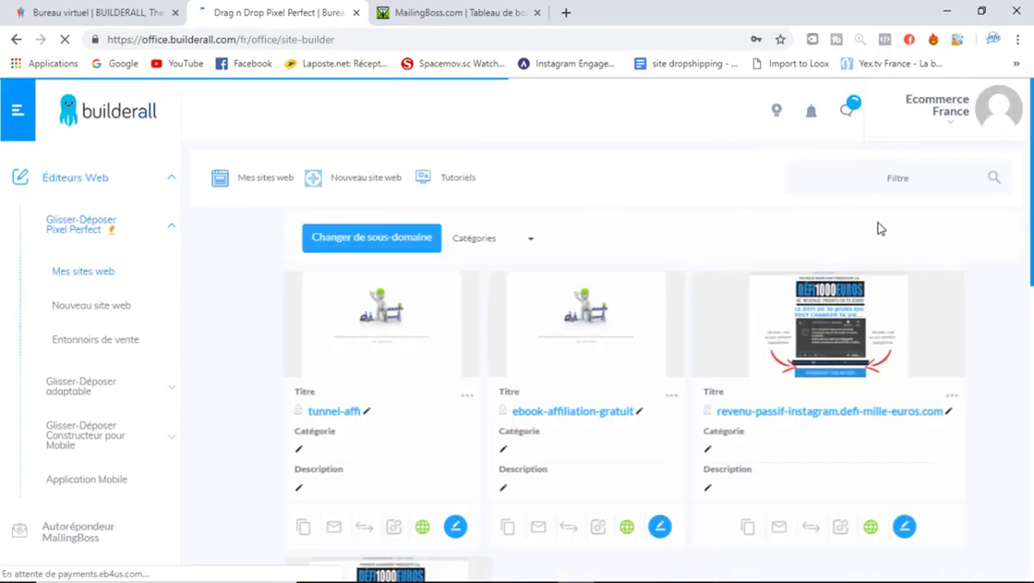
# Open revenu-passif-instagram.defi-mille-euros.com in a new tab, copy its URL, and return to MailingBoss
pyautogui.rightClick(737, 408)
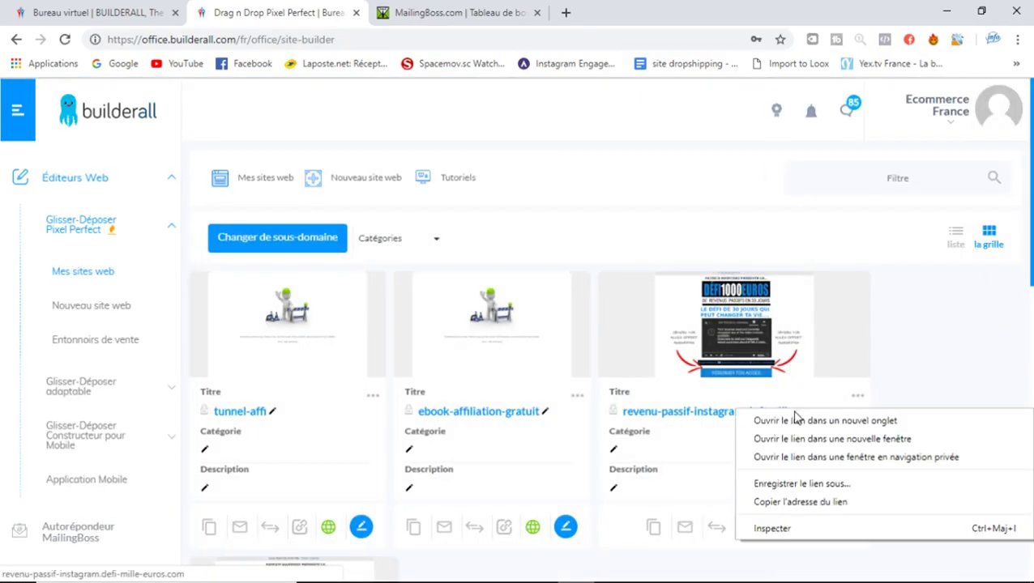
pyautogui.click(794, 418)
pyautogui.click(634, 12)
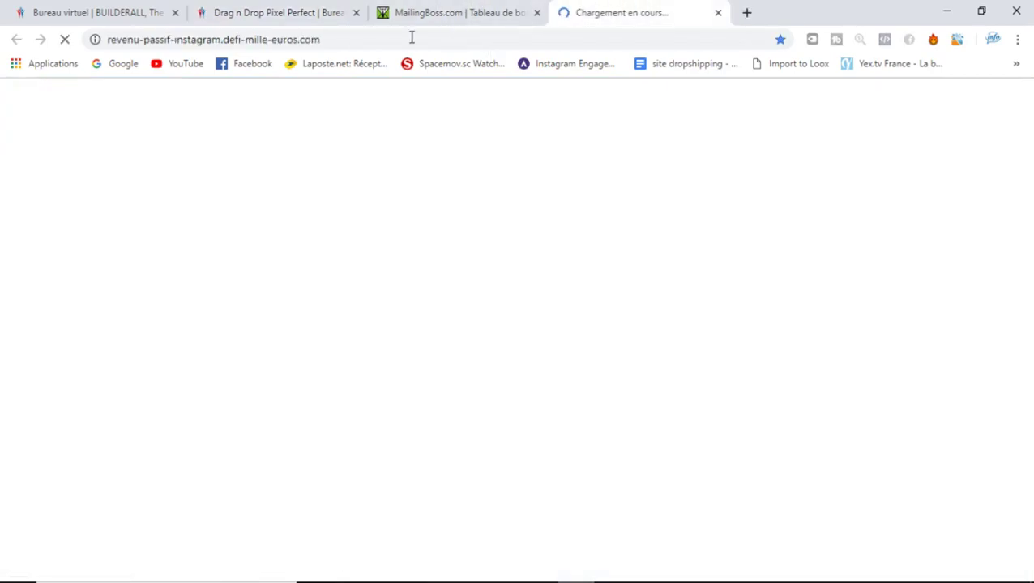
pyautogui.click(389, 38)
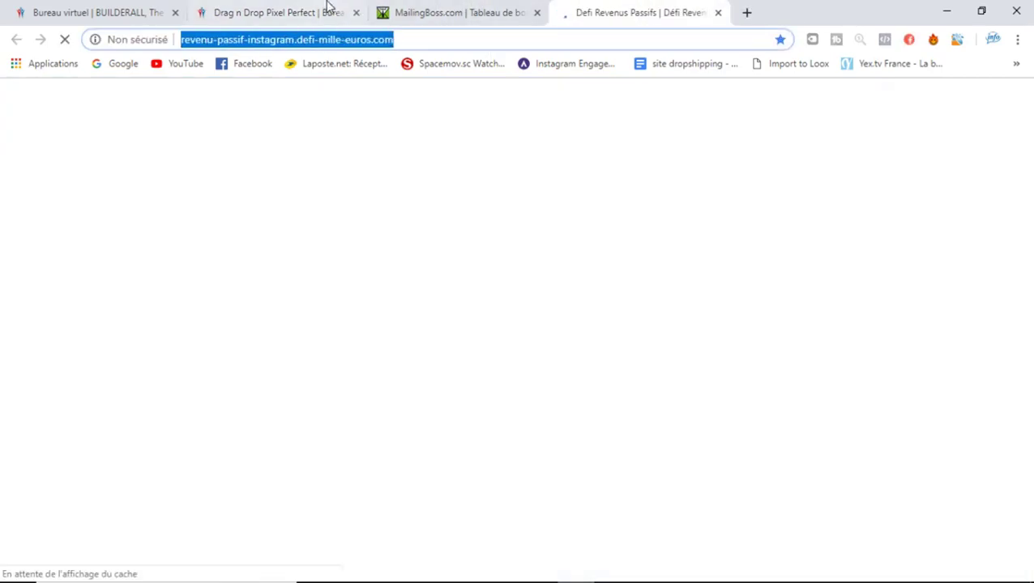
pyautogui.click(439, 8)
# Paste the site URL and enter the default sending e-mail address
pyautogui.click(549, 281)
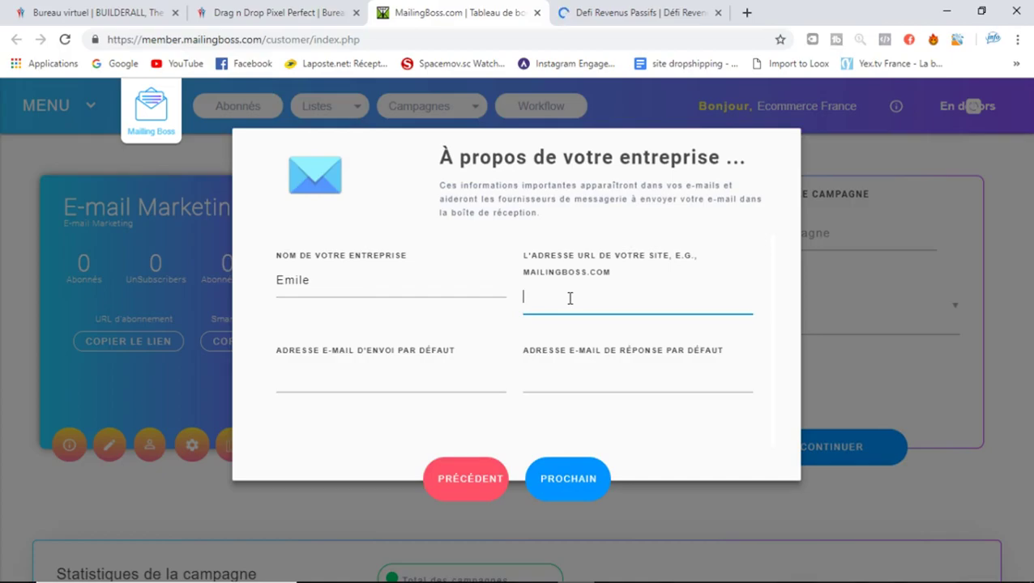
pyautogui.hotkey('ctrl', 'v')
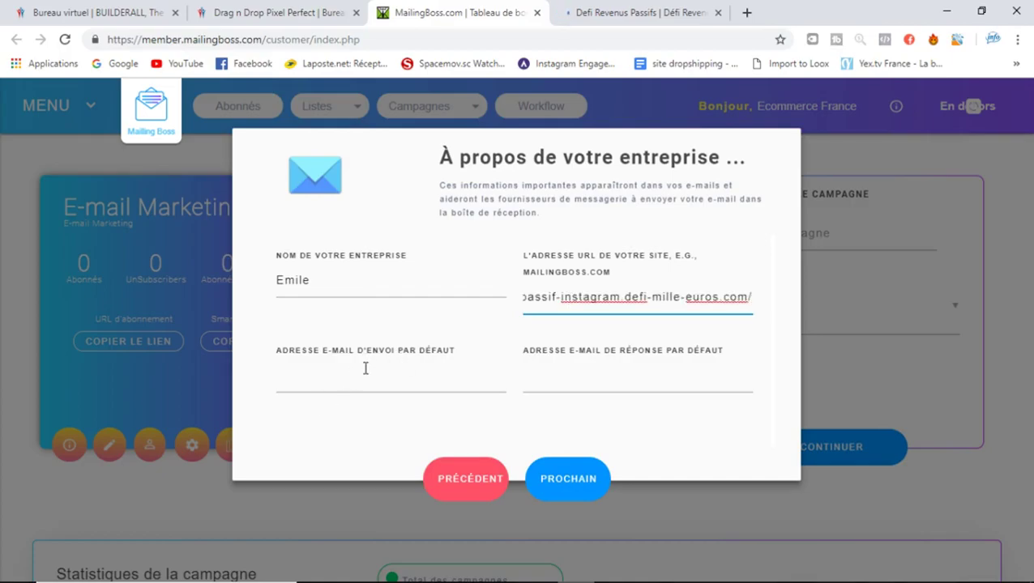
pyautogui.click(365, 368)
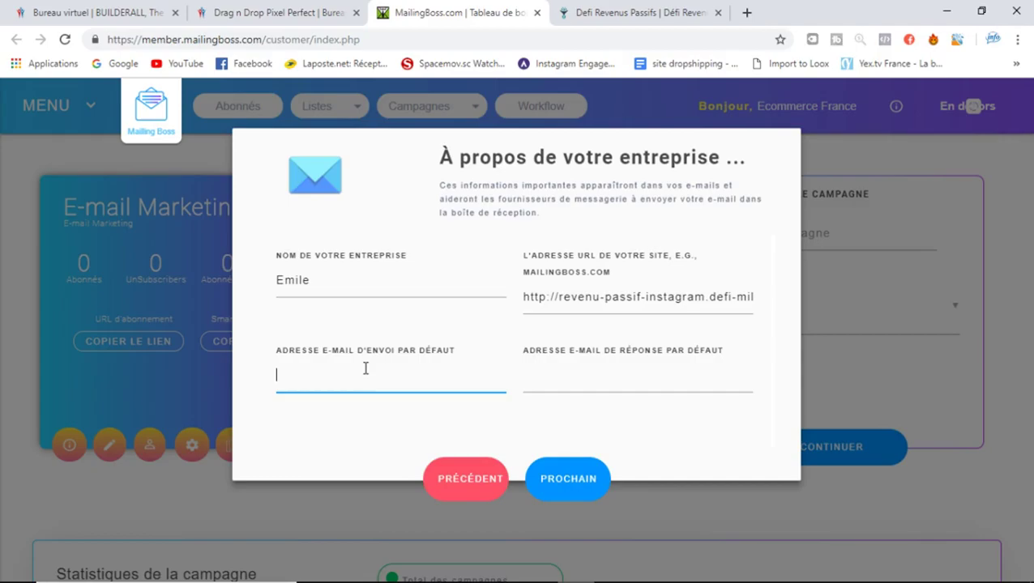
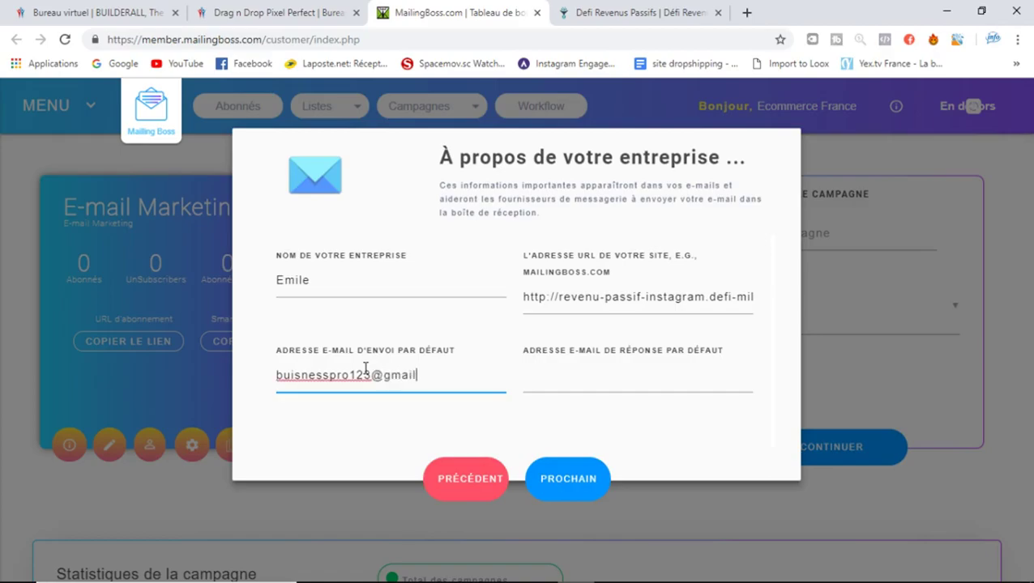
# Reuse the sending address as the reply e-mail and submit the setup
pyautogui.click(613, 382)
pyautogui.write('bu')
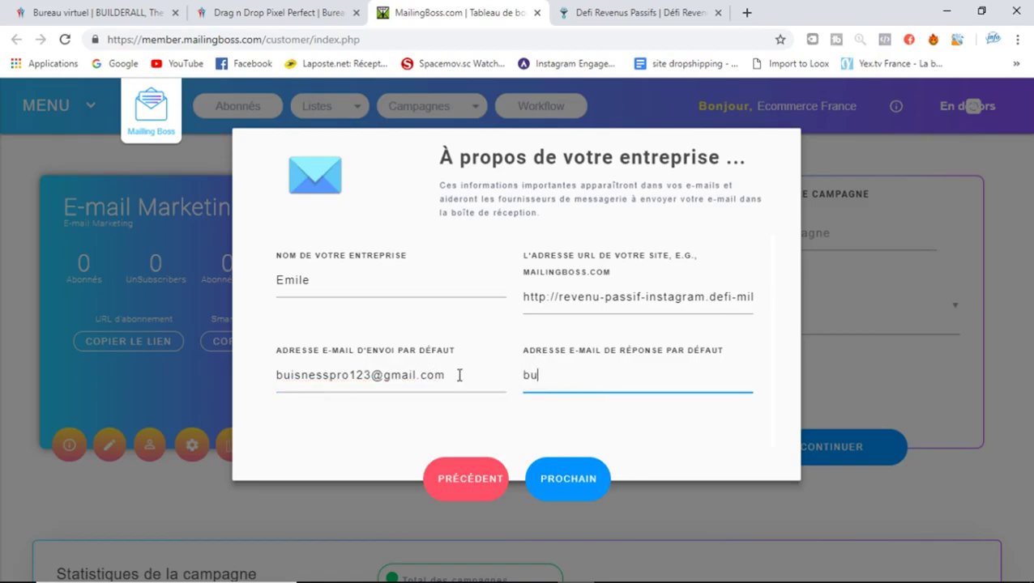
pyautogui.moveTo(459, 374); pyautogui.dragTo(239, 399)
pyautogui.hotkey('ctrl', 'c')
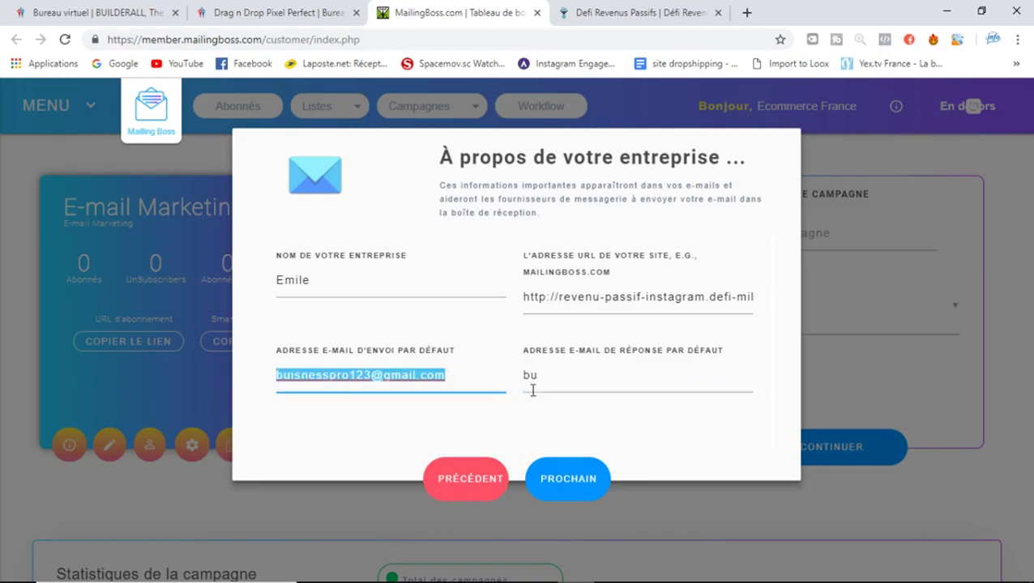
pyautogui.click(564, 383)
pyautogui.press('BackSpace')
pyautogui.press('BackSpace')
pyautogui.hotkey('ctrl', 'v')
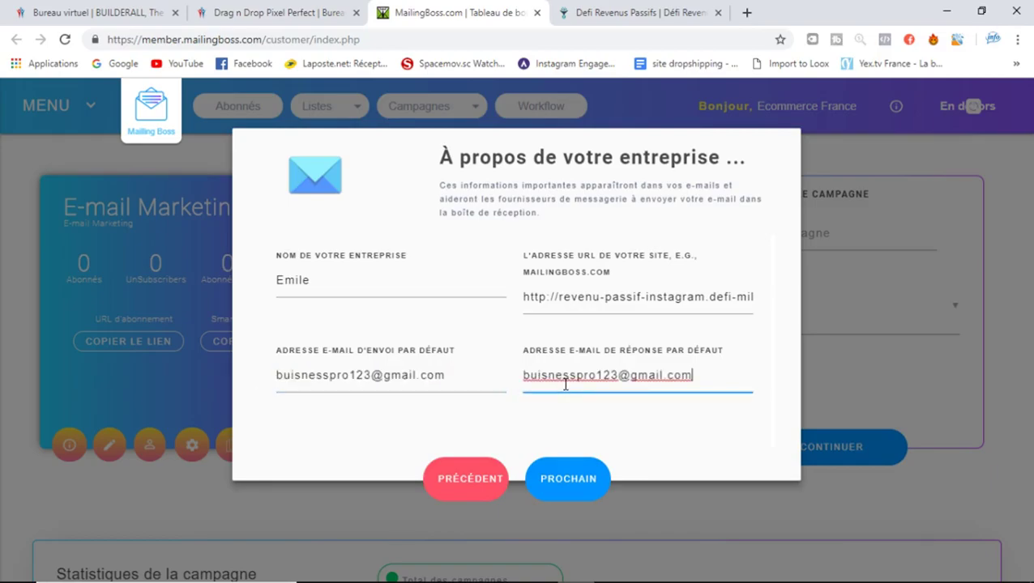
pyautogui.click(571, 480)
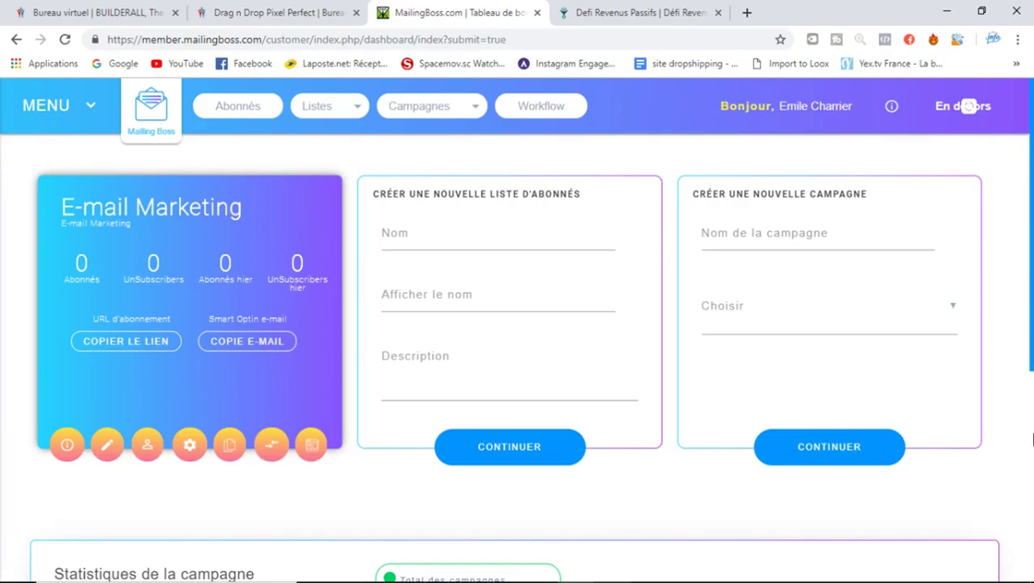
# View Listes > Listes and the Campagnes dropdown, then open Workflow (beta)
pyautogui.moveTo(1031, 226); pyautogui.dragTo(1031, 352)
pyautogui.scroll(3, 1031, 352)
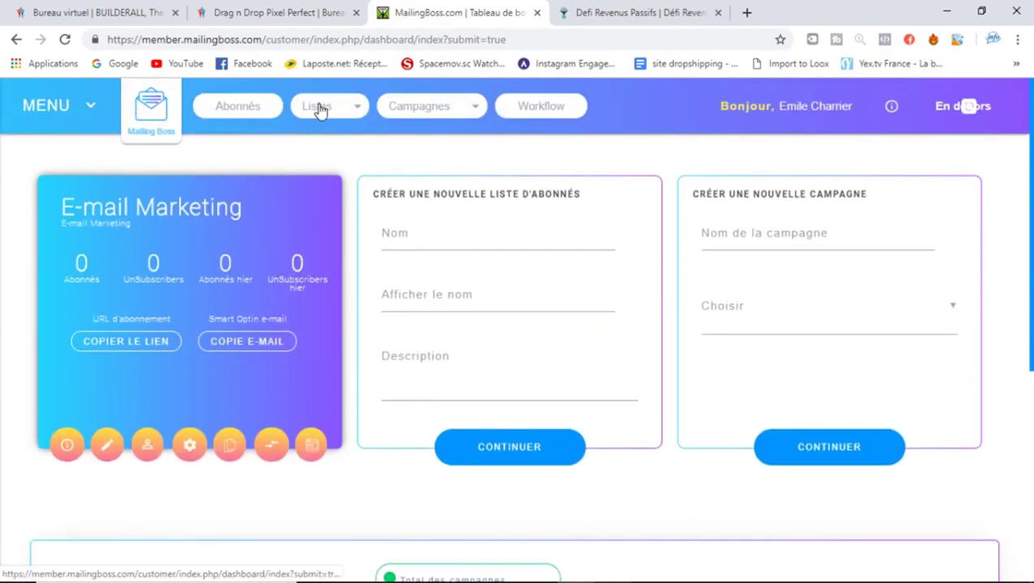
pyautogui.click(321, 111)
pyautogui.click(341, 109)
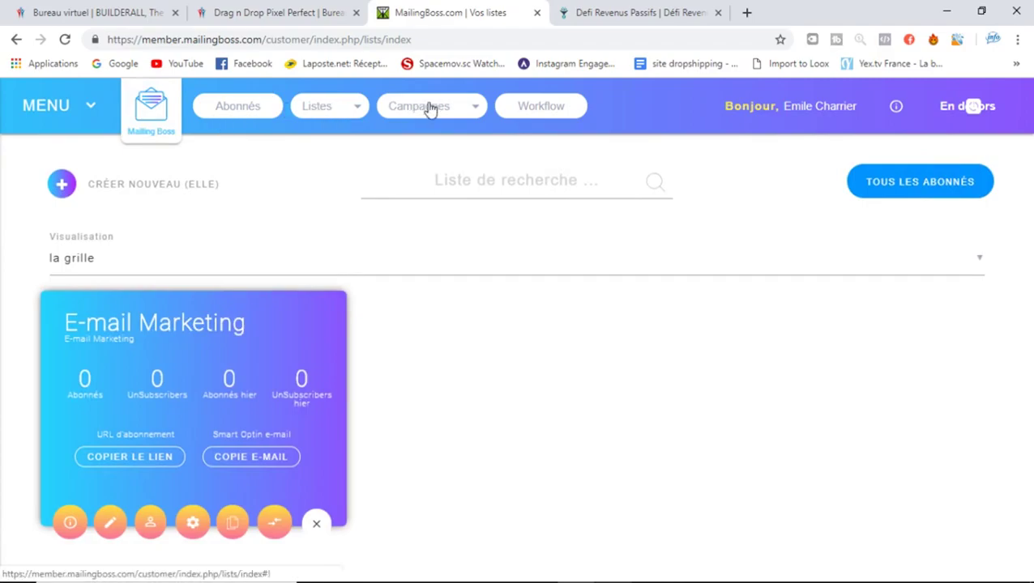
pyautogui.click(454, 113)
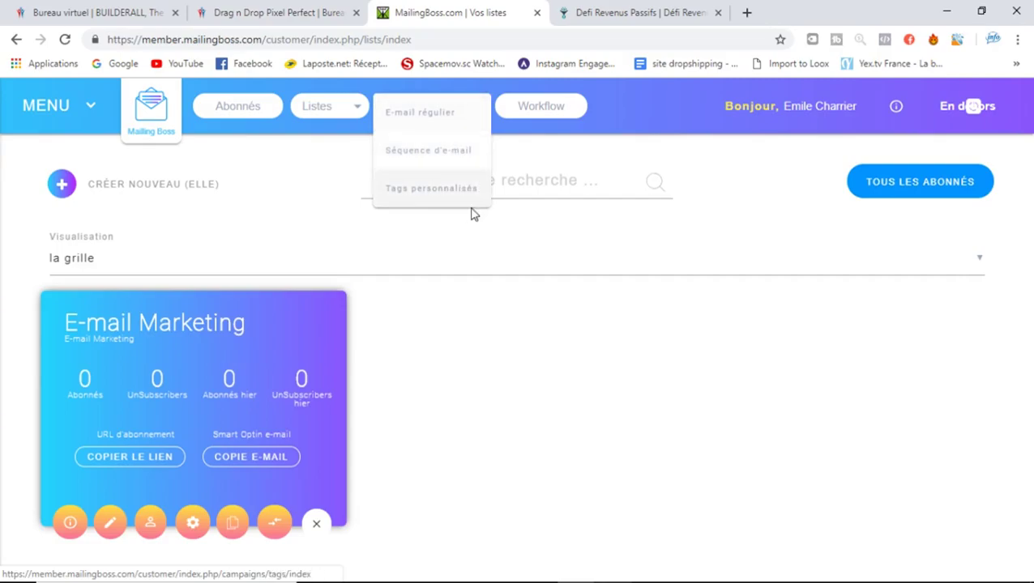
pyautogui.click(557, 113)
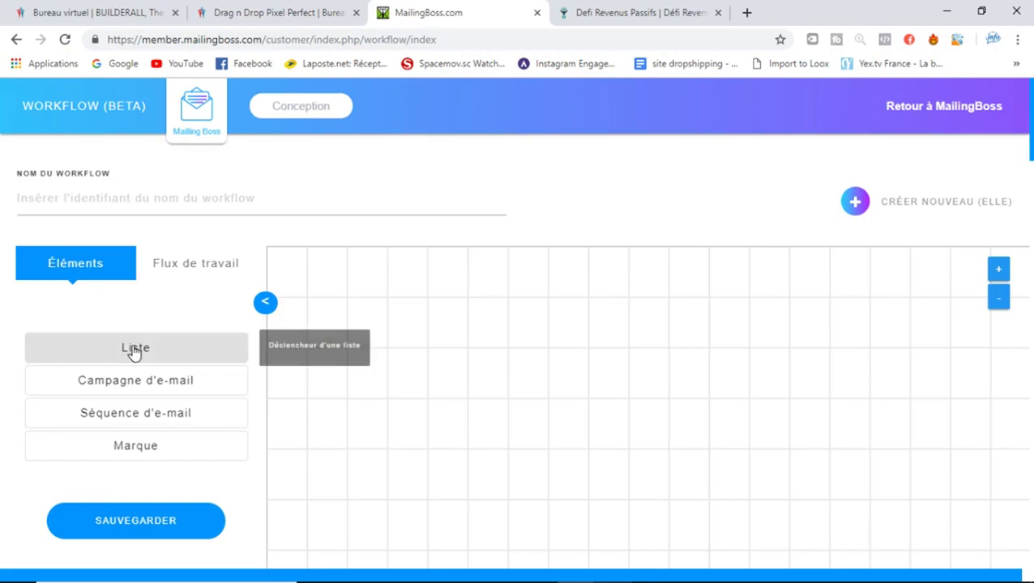
# Return to the MailingBoss dashboard, close its tab, and switch to Bureau virtuel Builderall
pyautogui.click(201, 104)
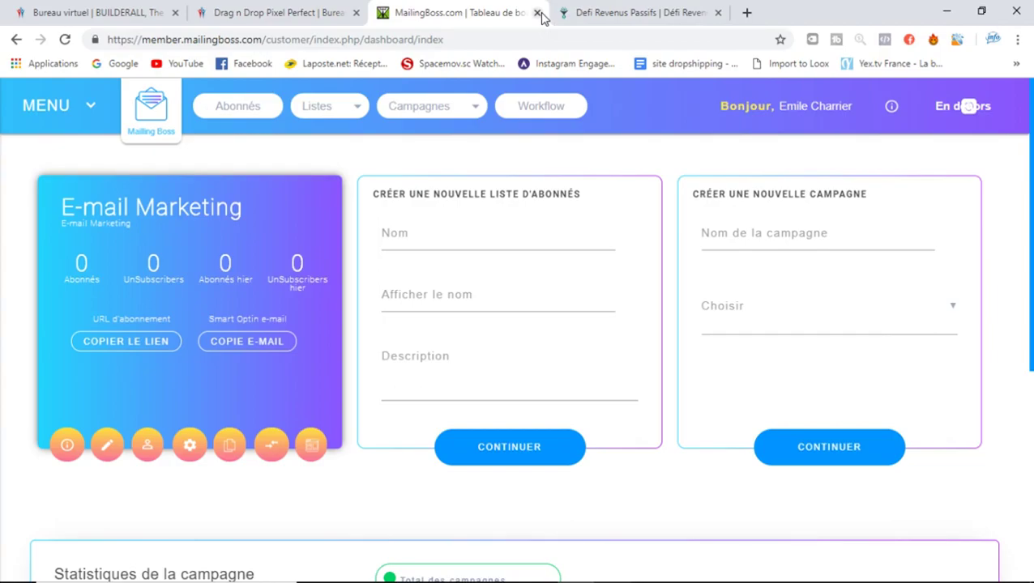
pyautogui.click(536, 13)
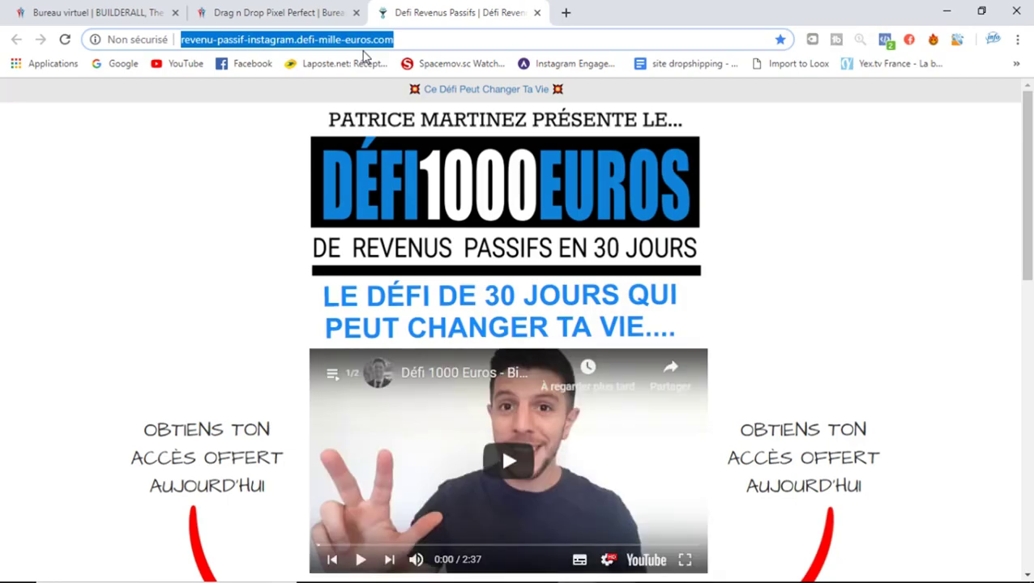
pyautogui.click(109, 9)
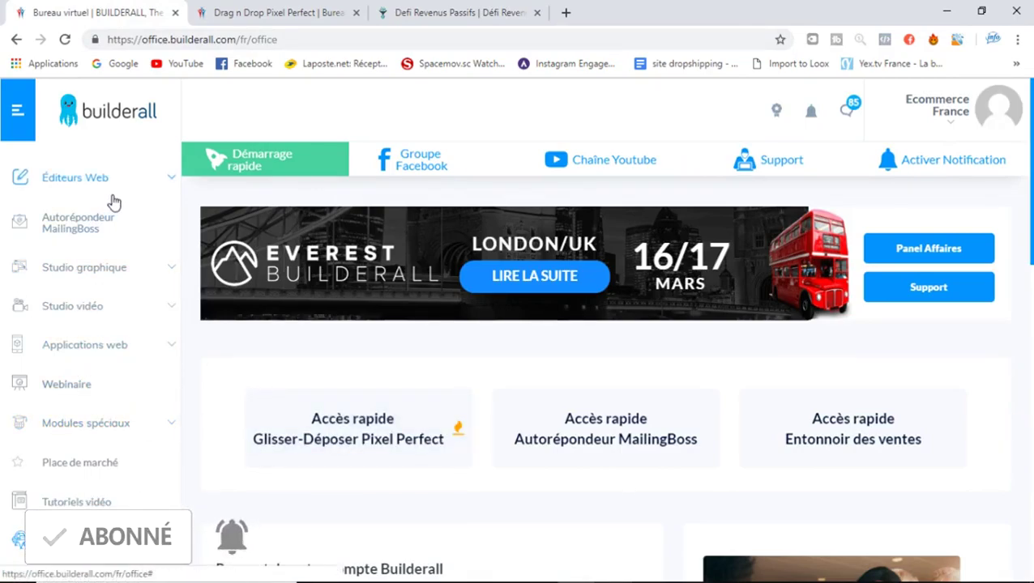
# Open the Design Studio mockups under Studio graphique and filter them to book templates
pyautogui.click(93, 273)
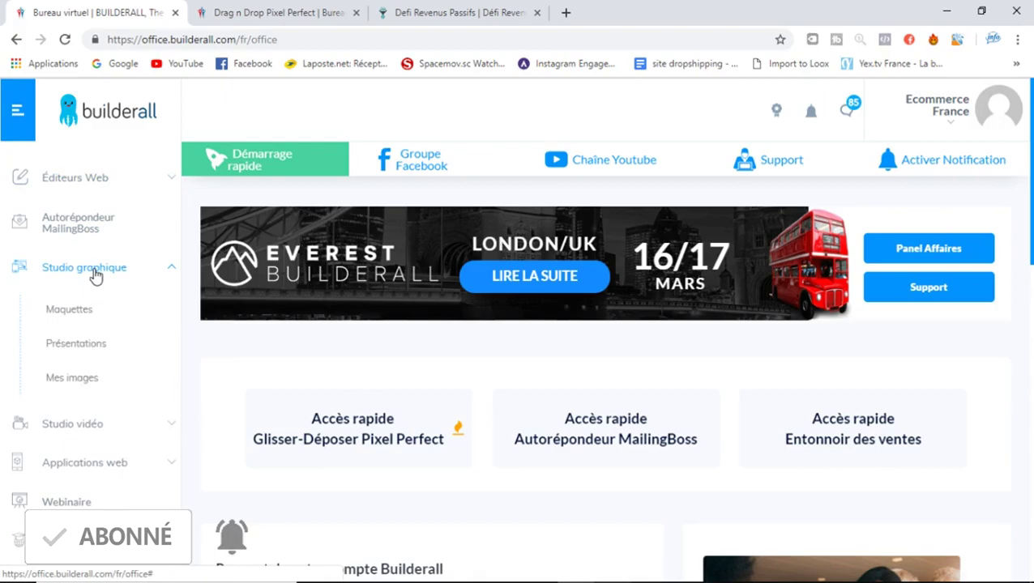
pyautogui.click(69, 329)
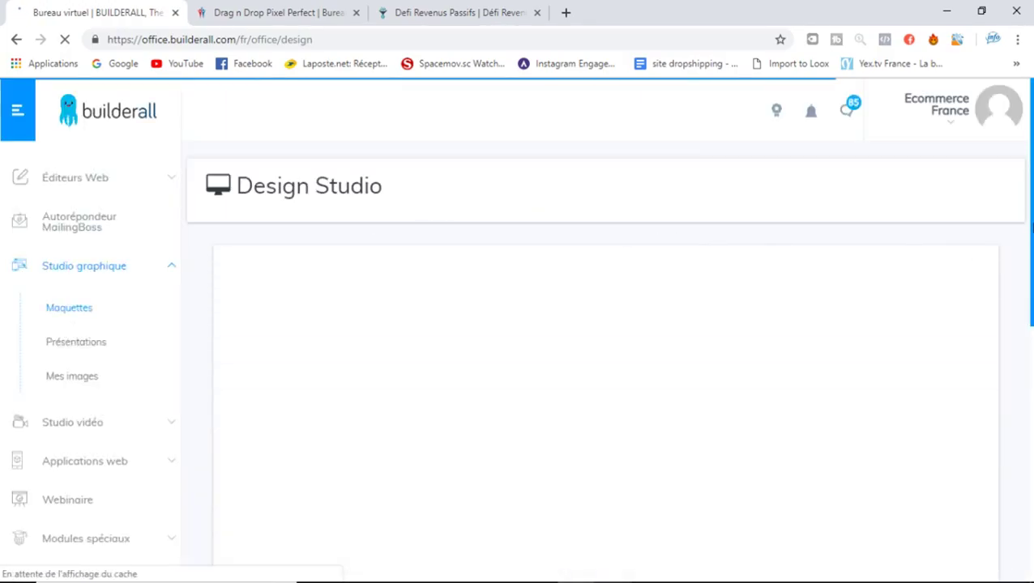
pyautogui.scroll(-1, 1030, 255)
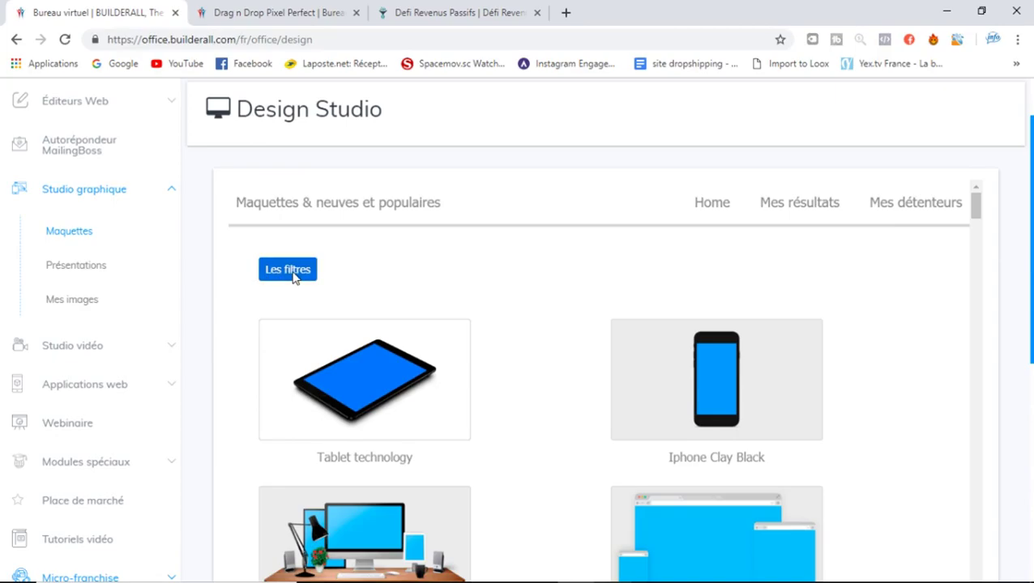
pyautogui.click(291, 273)
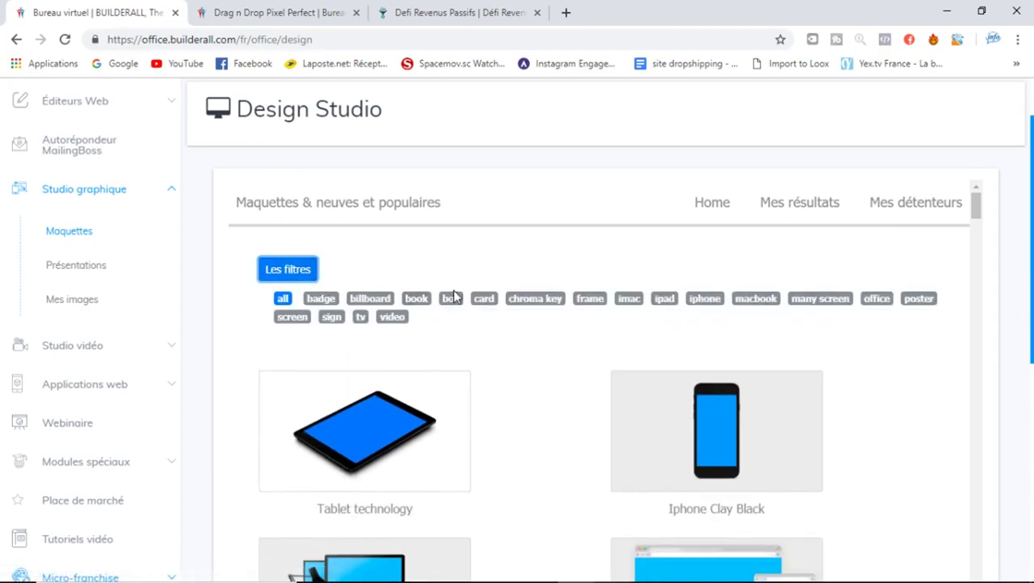
pyautogui.click(427, 301)
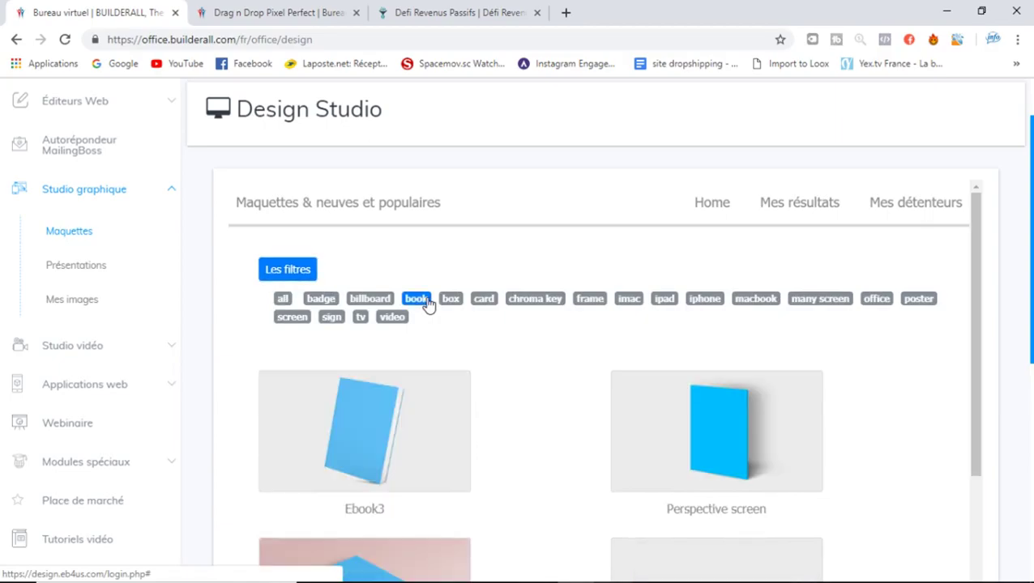
# Scroll through the book mockups, then open the Présentations page
pyautogui.moveTo(1030, 239); pyautogui.dragTo(1030, 324)
pyautogui.scroll(-3, 980, 240)
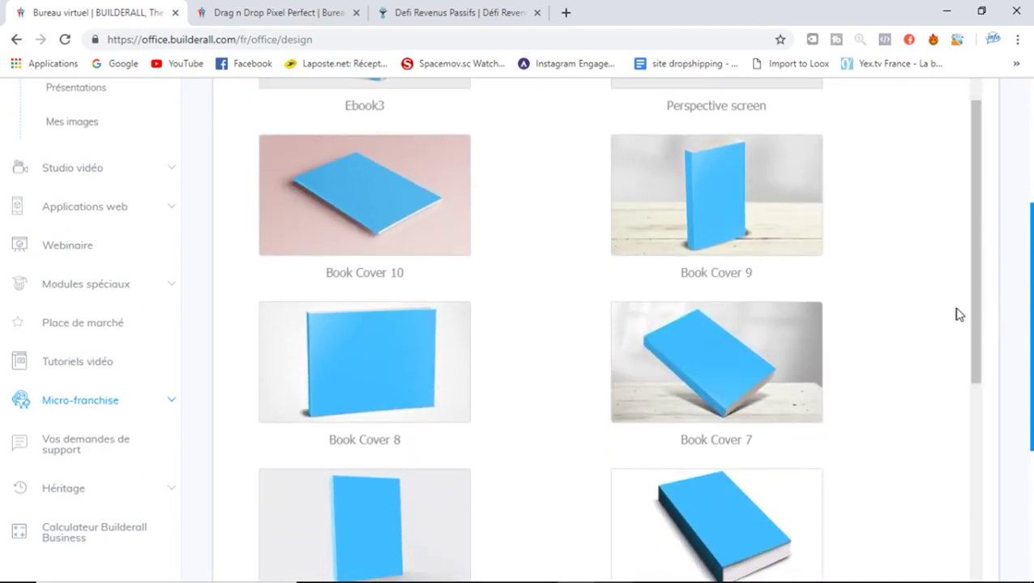
pyautogui.click(979, 403)
pyautogui.moveTo(978, 422); pyautogui.dragTo(972, 208)
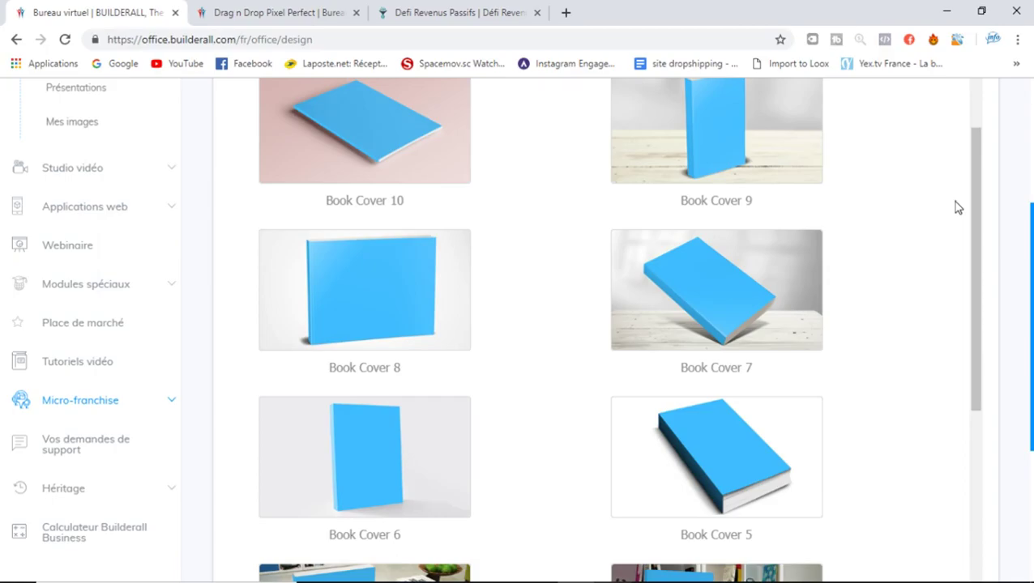
pyautogui.moveTo(1031, 294); pyautogui.dragTo(1032, 170)
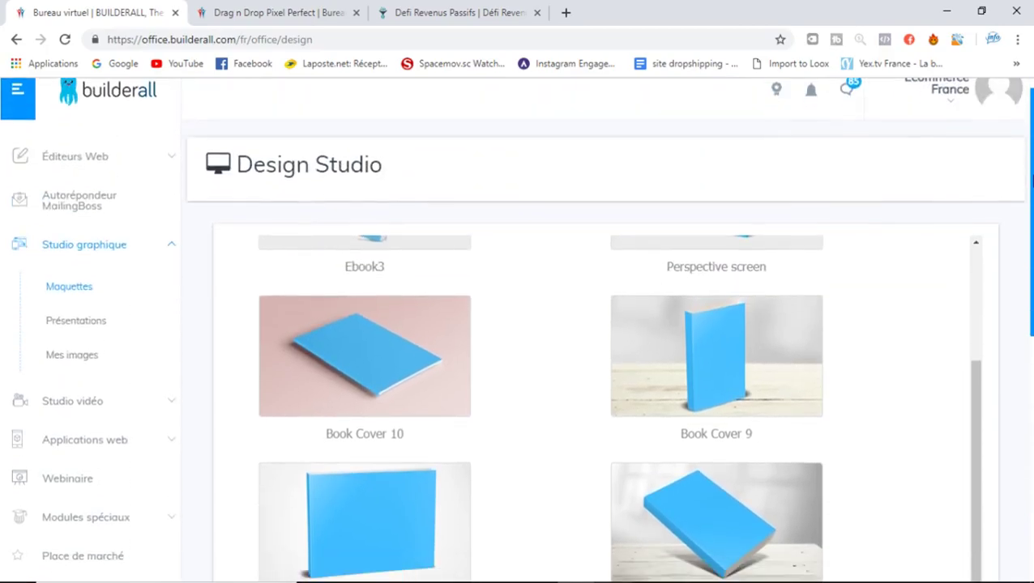
pyautogui.click(71, 324)
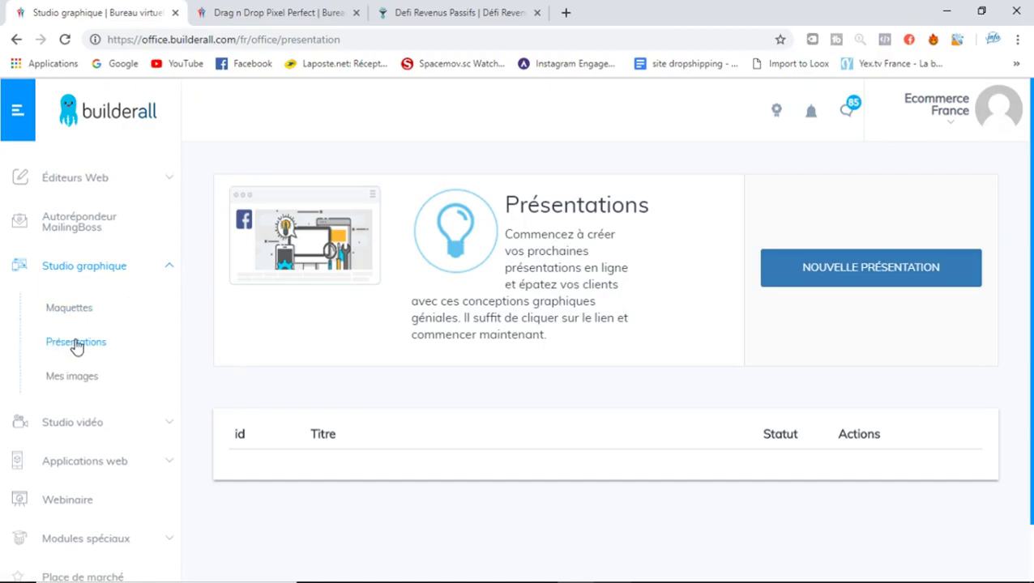
# From Mes images, go to Studio vidéo > Vidéos animées to load the video projects list
pyautogui.click(72, 377)
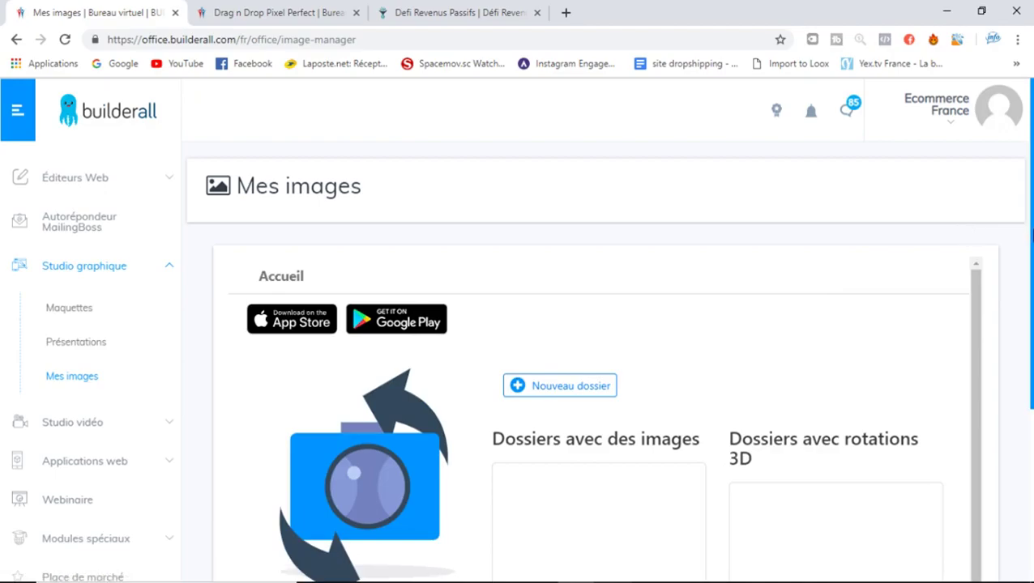
pyautogui.scroll(-2, 518, 324)
pyautogui.click(103, 236)
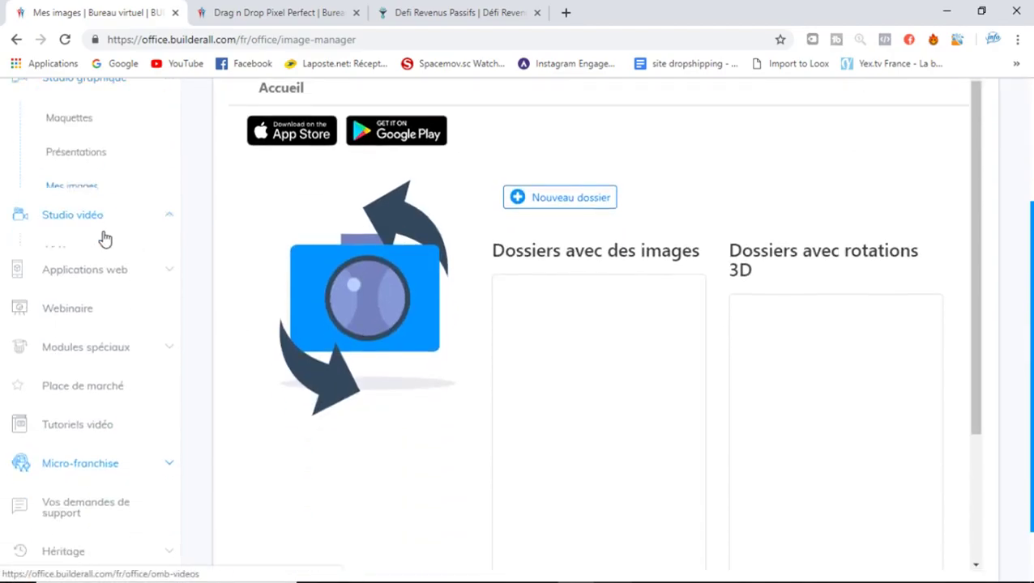
pyautogui.click(84, 163)
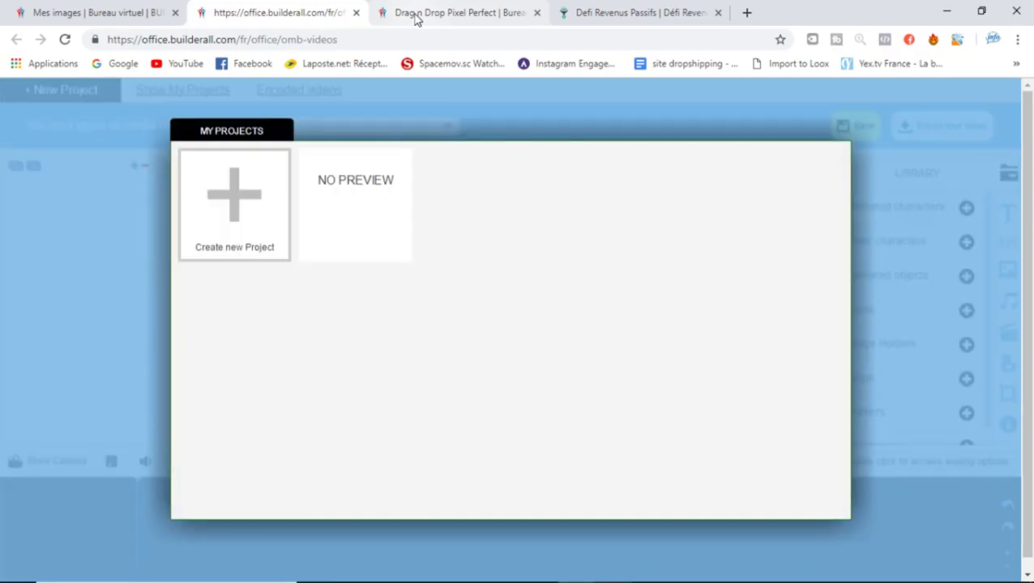
# Create a new animated video project named test2, after 'test' is rejected as a duplicate
pyautogui.click(258, 217)
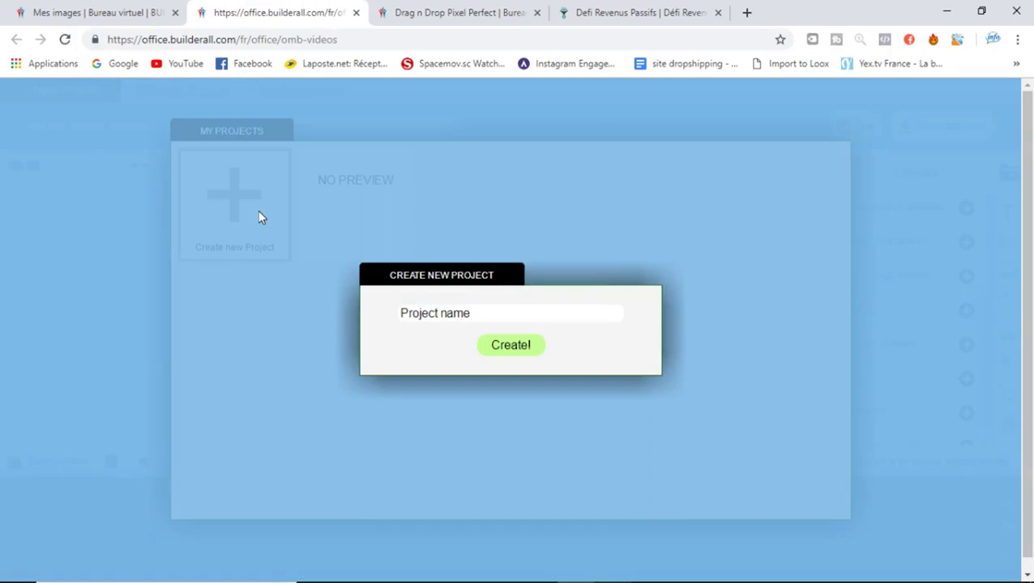
pyautogui.click(500, 312)
pyautogui.write('test')
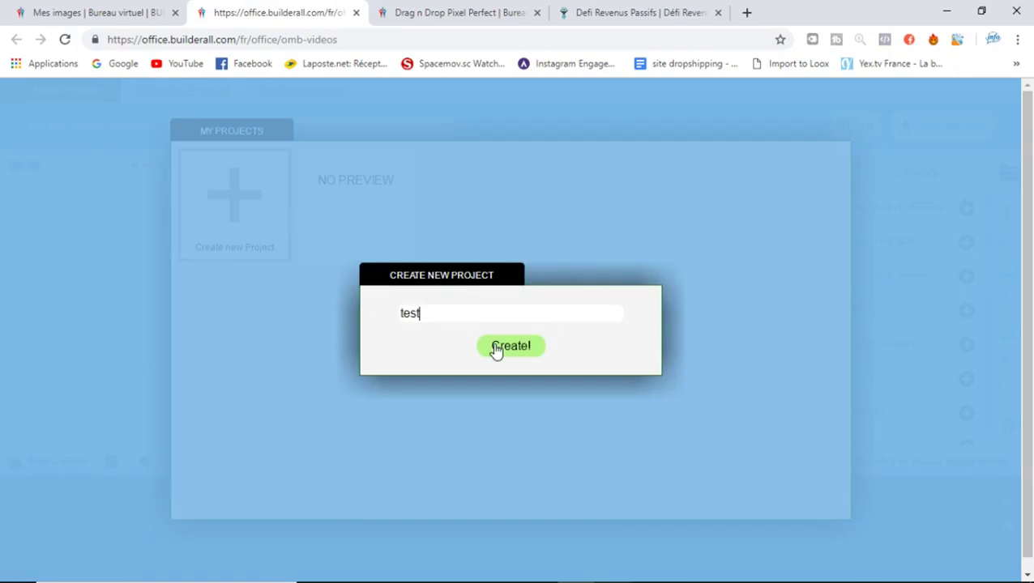
pyautogui.click(494, 350)
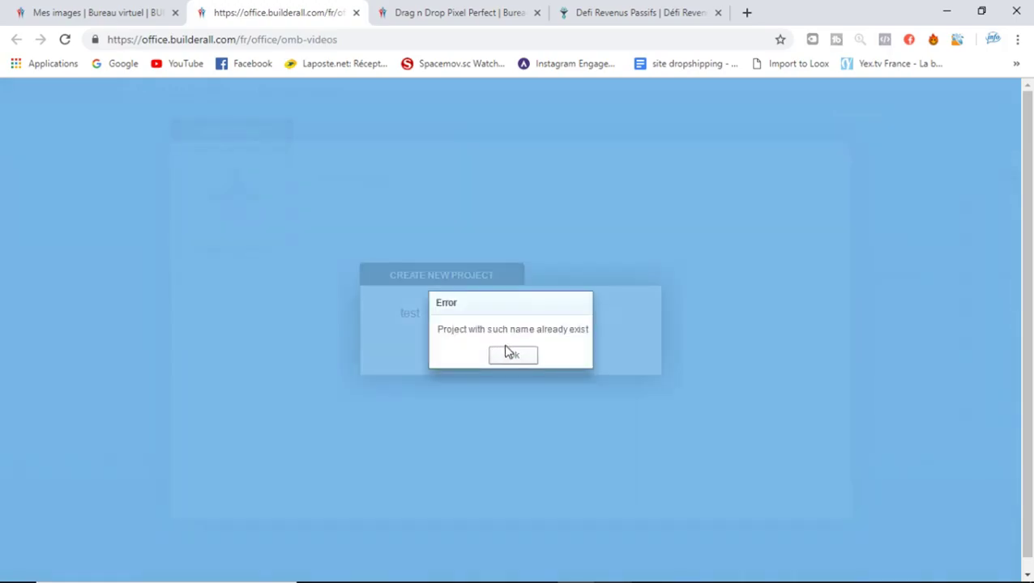
pyautogui.click(515, 357)
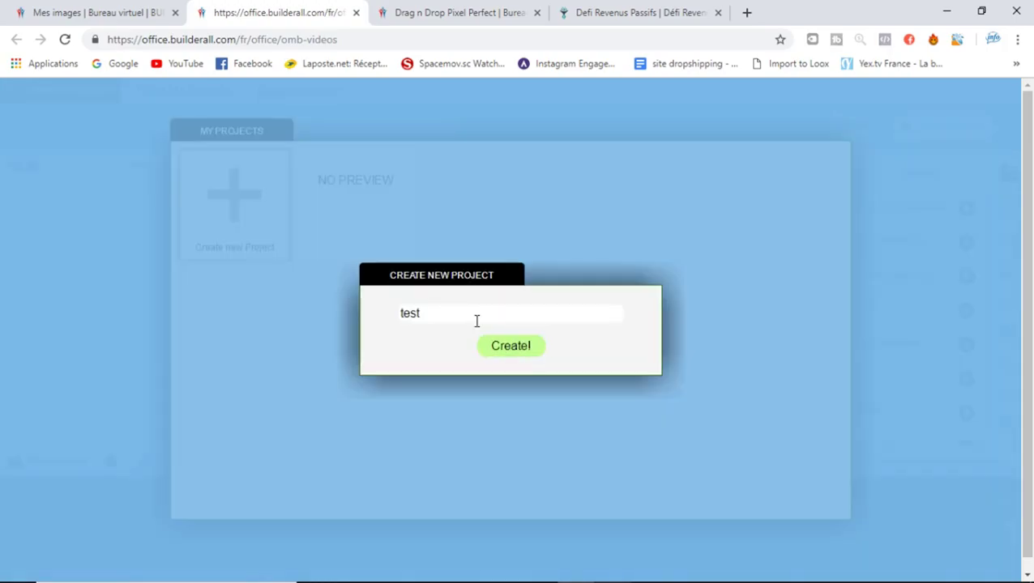
pyautogui.write('2')
pyautogui.click(499, 345)
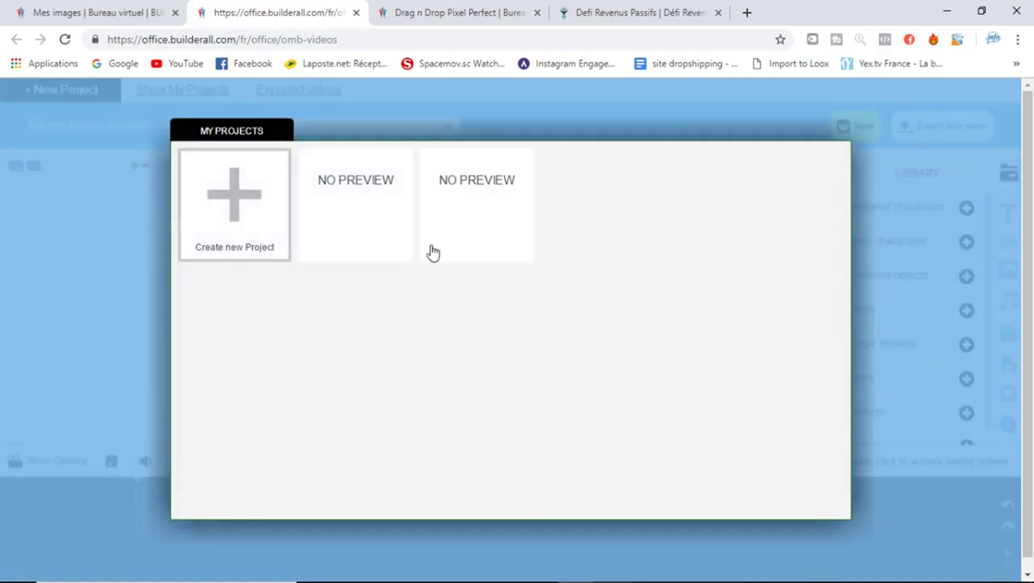
# Open test2, start it with the Empty template, and close the video editor tab
pyautogui.moveTo(473, 214)
pyautogui.click(477, 163)
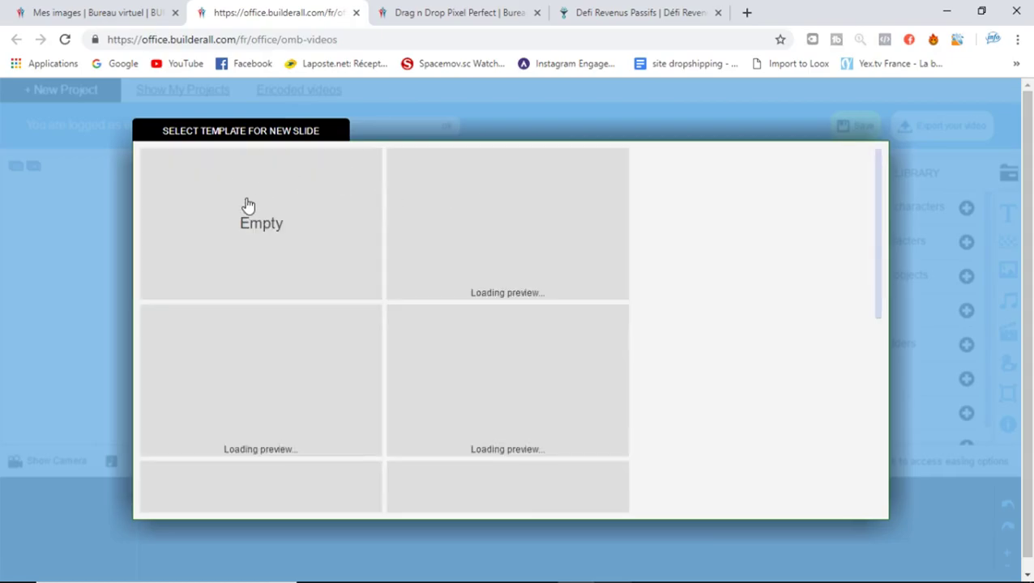
pyautogui.click(249, 205)
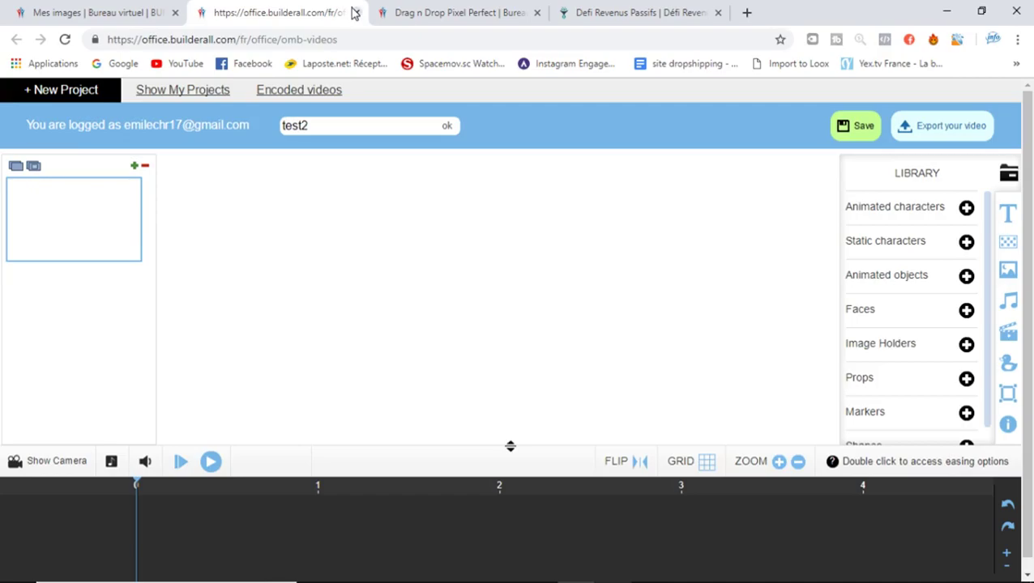
pyautogui.click(354, 12)
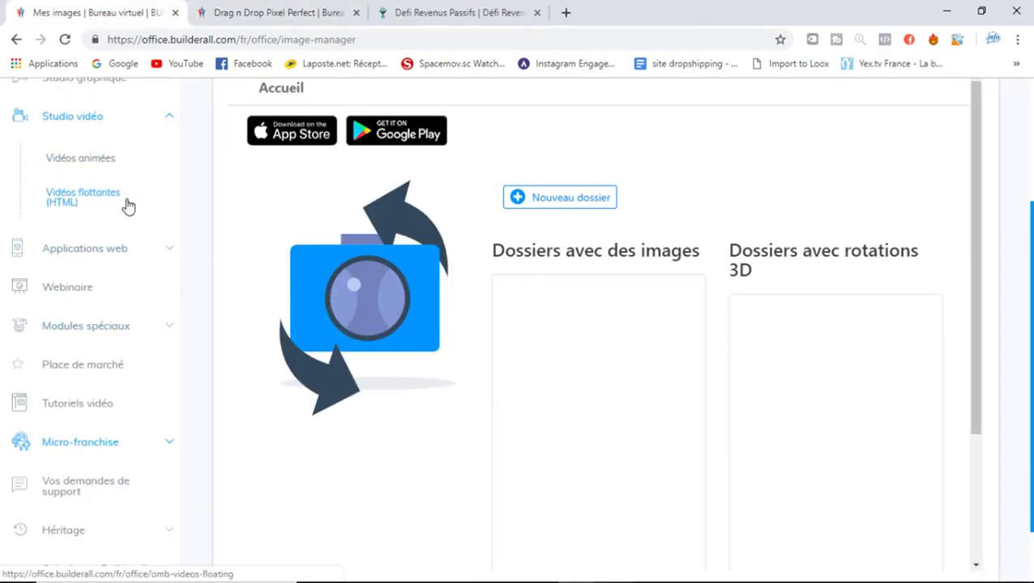
# Open Studio vidéo > Vidéos flottantes (HTML) and expand Applications web in the sidebar
pyautogui.click(80, 203)
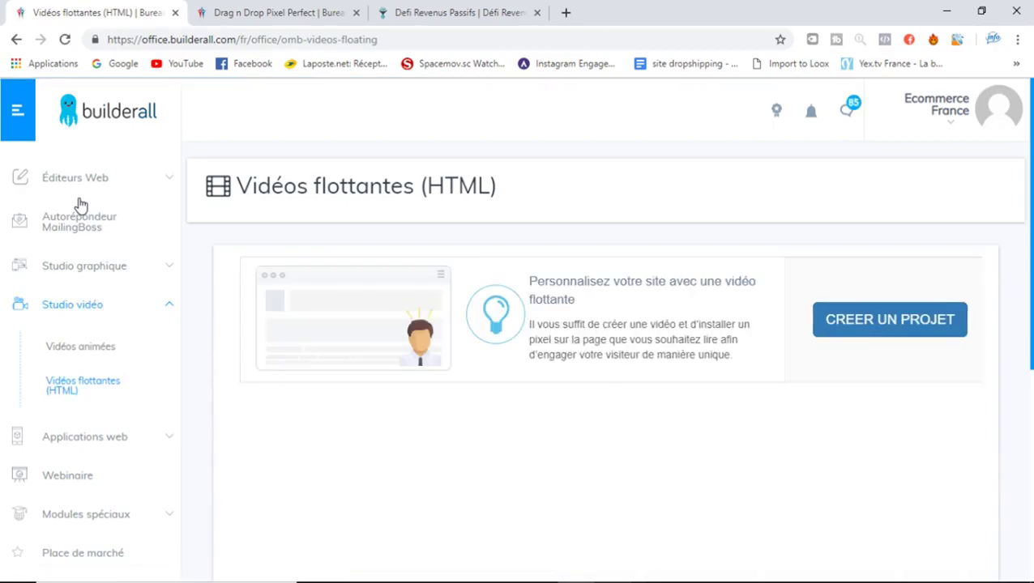
pyautogui.scroll(-2, 757, 233)
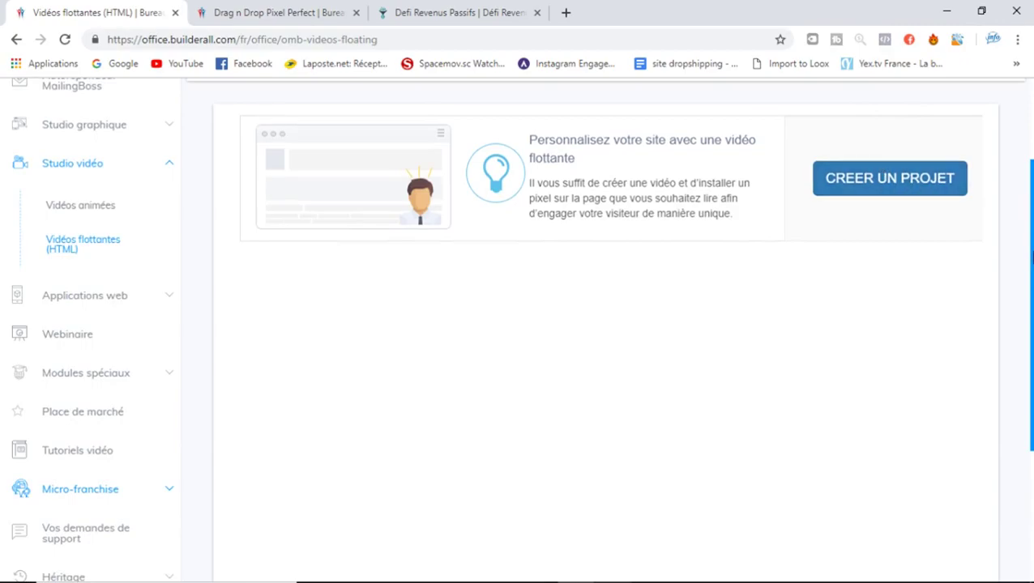
pyautogui.scroll(1, 671, 167)
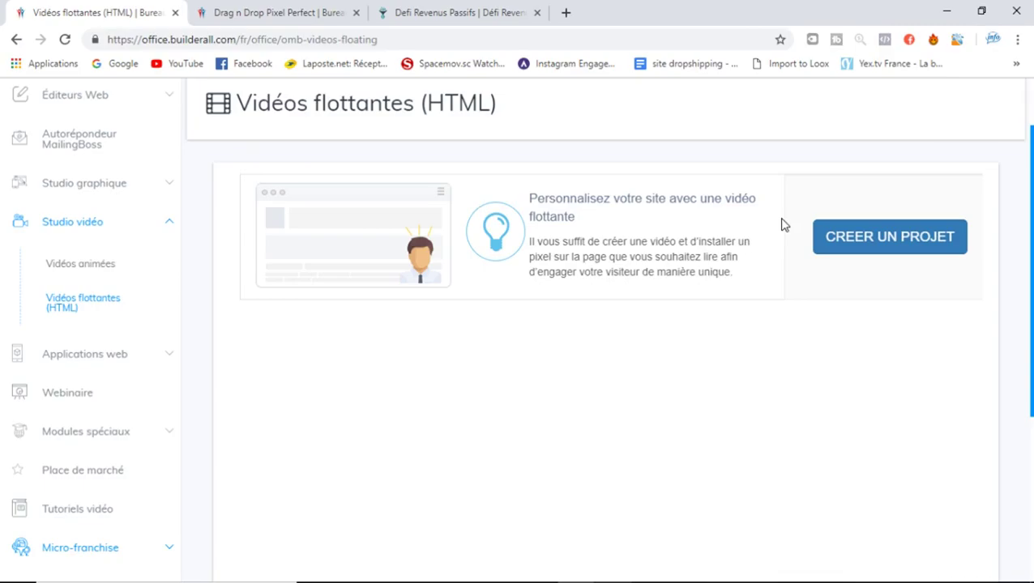
pyautogui.click(76, 357)
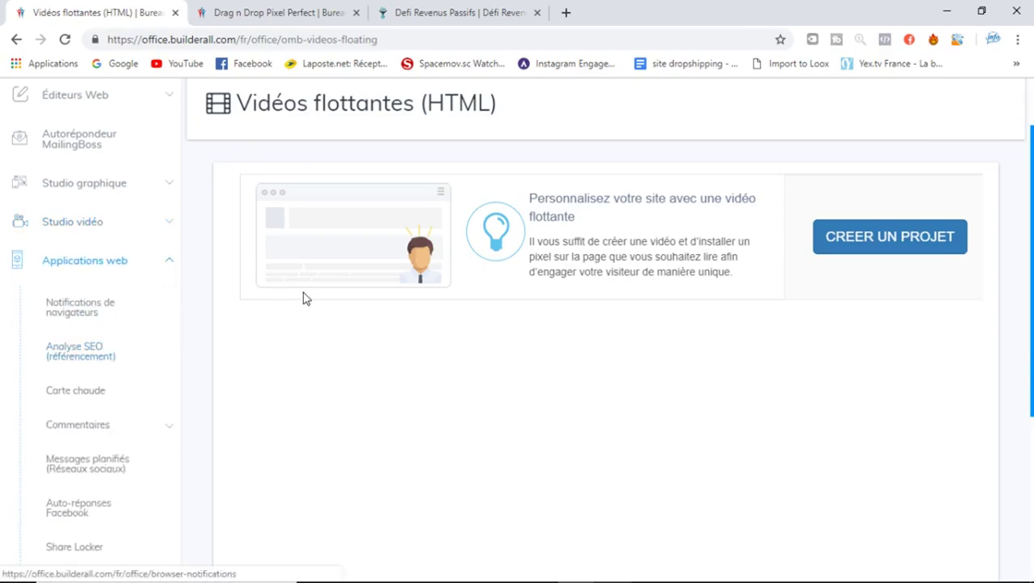
pyautogui.moveTo(1030, 264); pyautogui.dragTo(1029, 322)
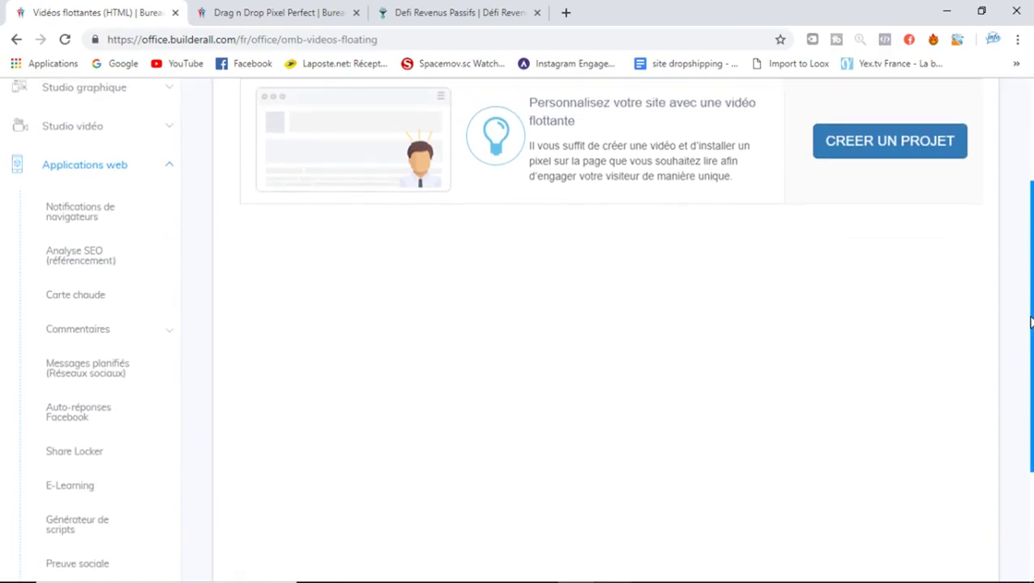
# Browse the Notifications de navigateurs page, then open Analyse SEO (référencement)
pyautogui.click(93, 225)
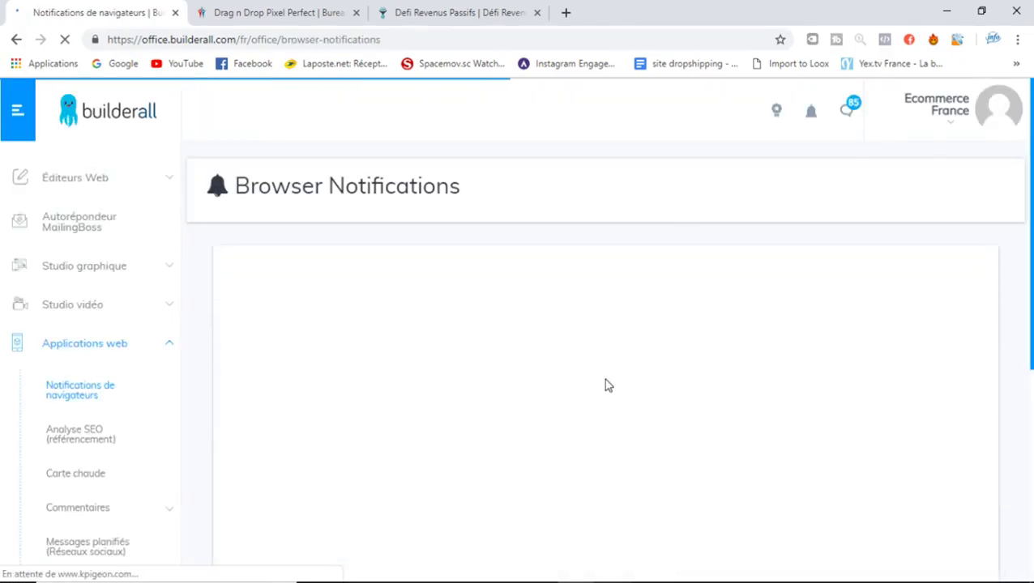
pyautogui.scroll(-1, 1030, 318)
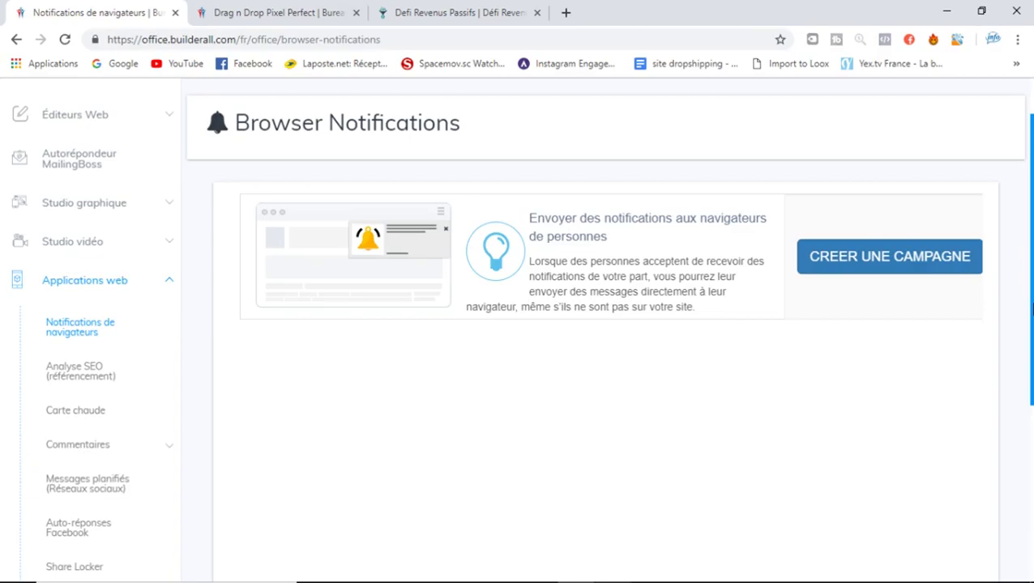
pyautogui.click(87, 375)
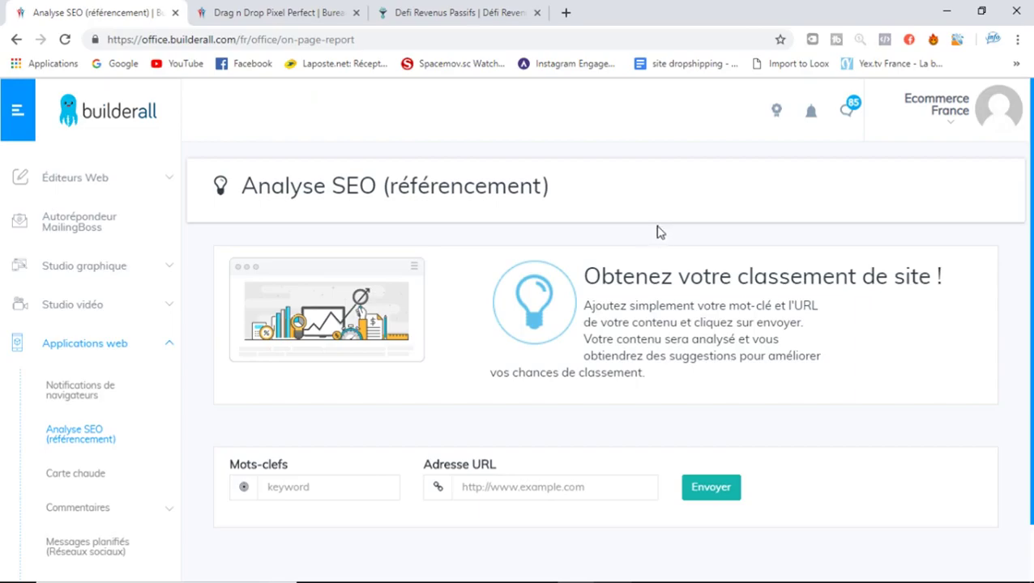
# Enter the keyword 'defi' in Mots-clefs from the autofill suggestions
pyautogui.scroll(-1, 523, 326)
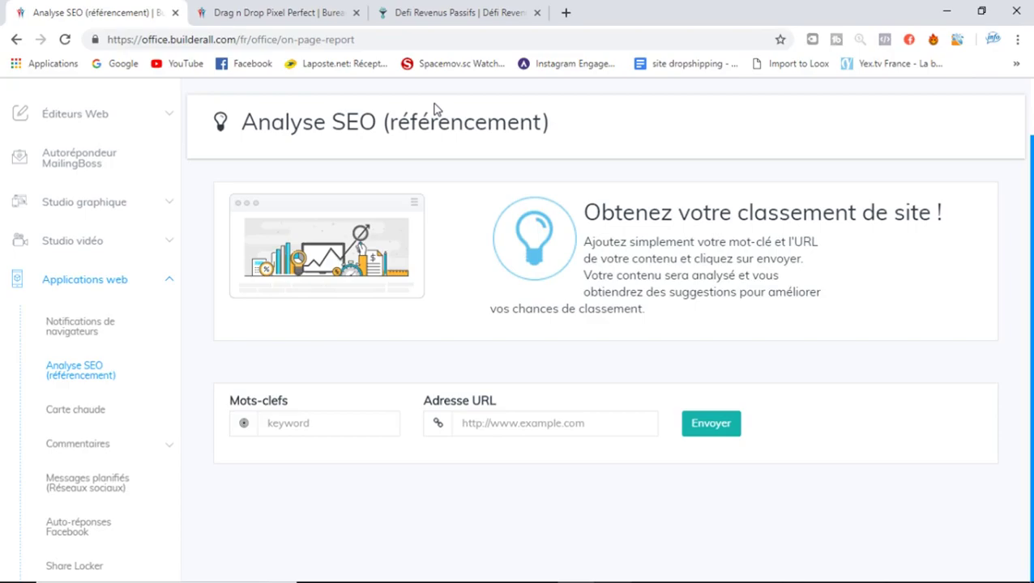
pyautogui.click(347, 426)
pyautogui.click(346, 426)
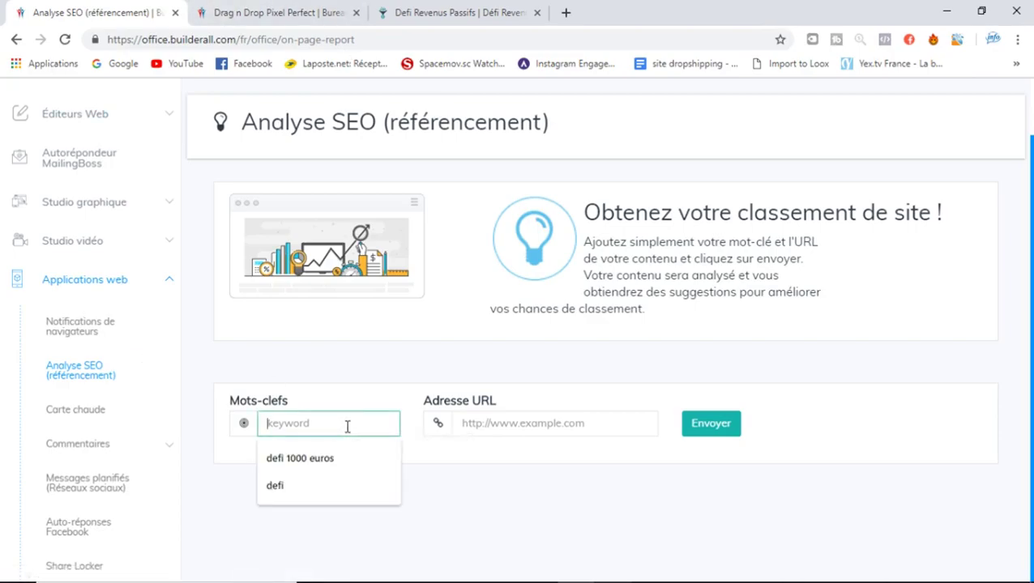
pyautogui.click(274, 485)
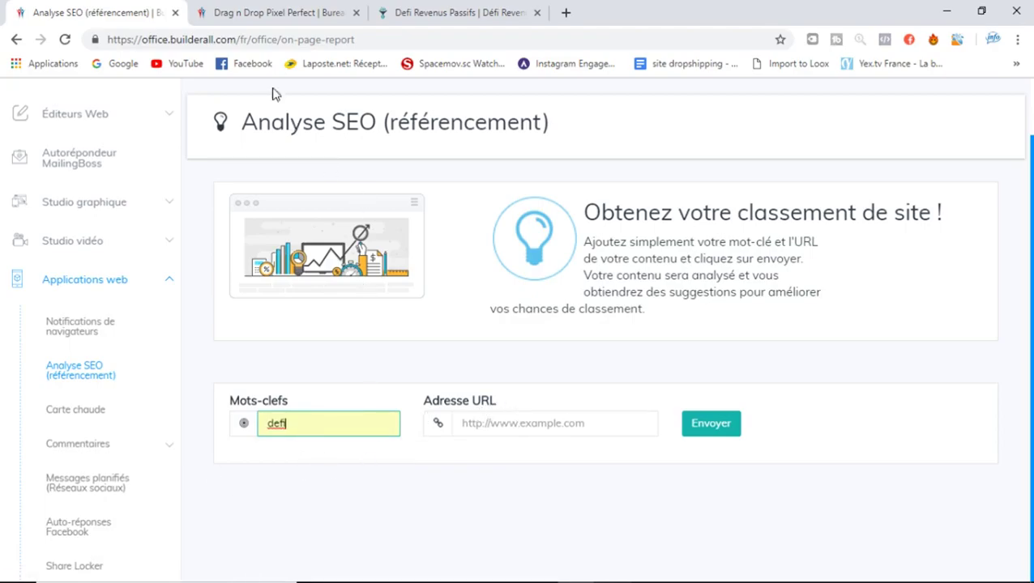
# Copy the revenu-passif-instagram.defi-mille-euros.com address from the Defi Revenus Passifs tab into Adresse URL
pyautogui.click(285, 11)
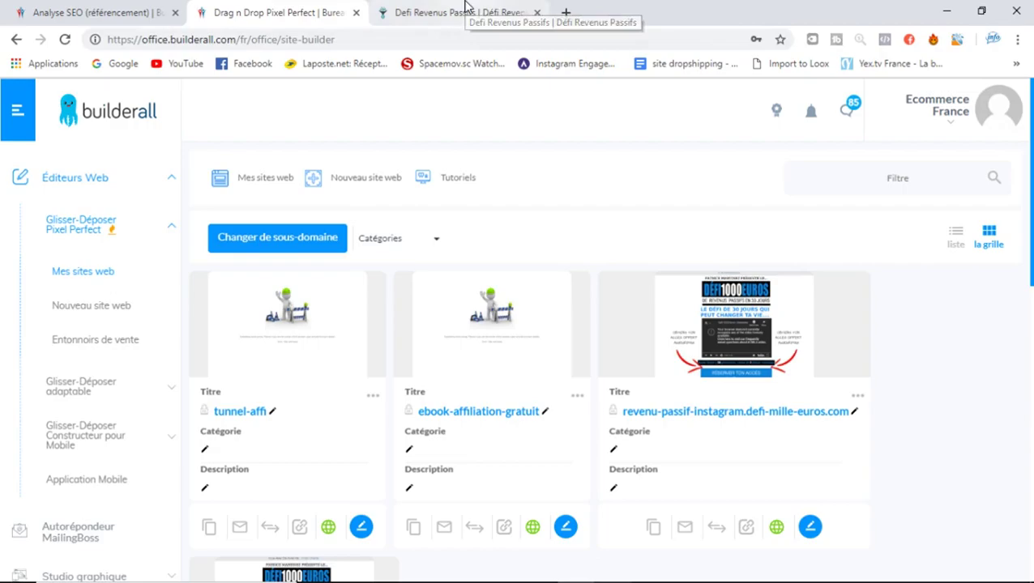
pyautogui.click(466, 11)
pyautogui.click(400, 40)
pyautogui.hotkey('ctrl', 'c')
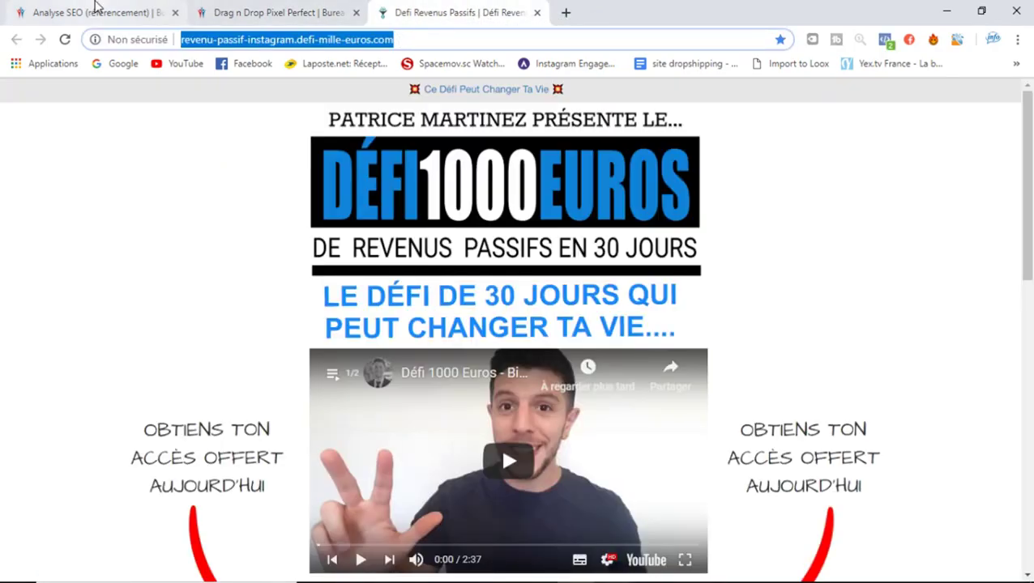
pyautogui.click(92, 11)
pyautogui.click(550, 426)
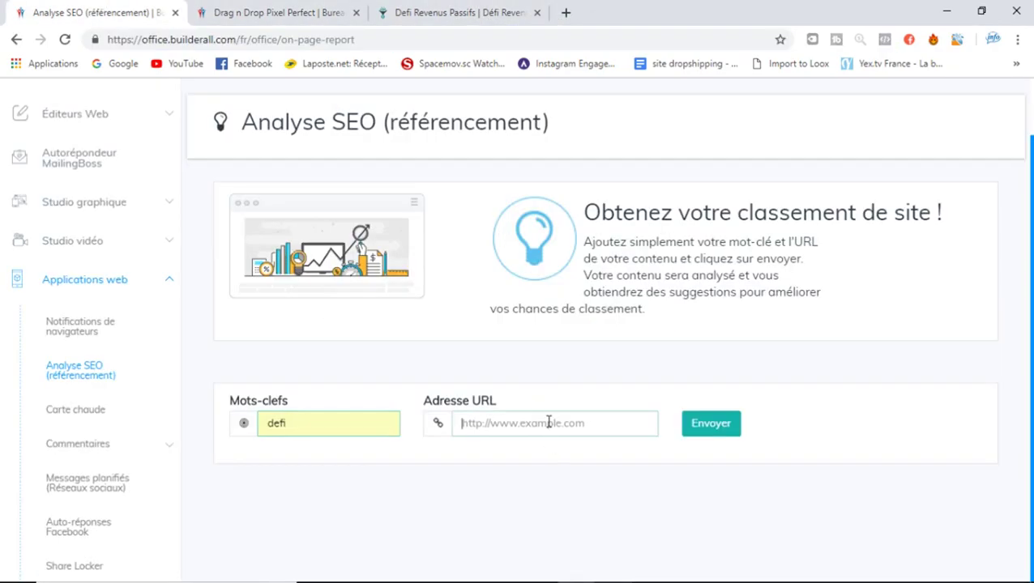
pyautogui.hotkey('ctrl', 'v')
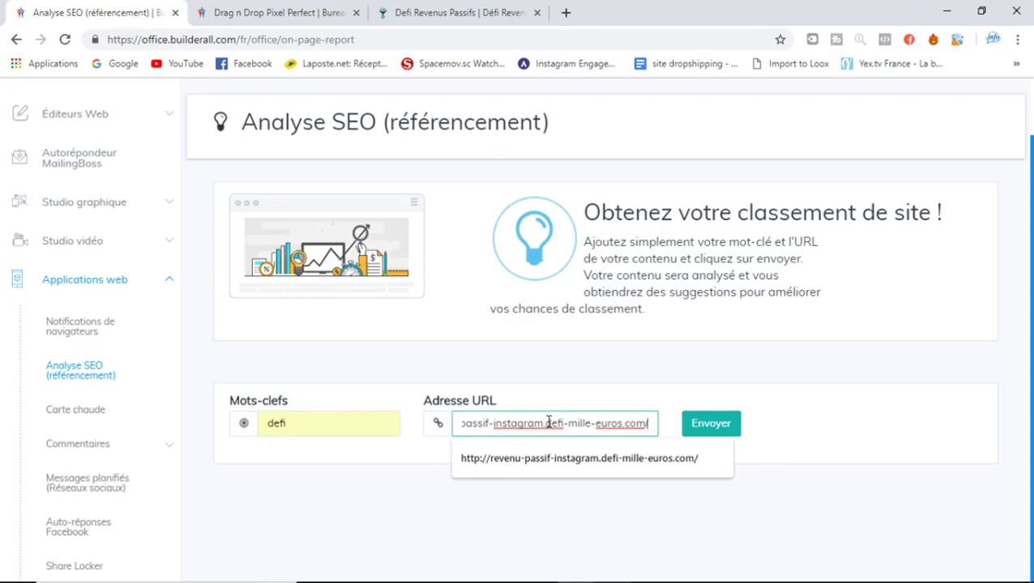
pyautogui.click(658, 469)
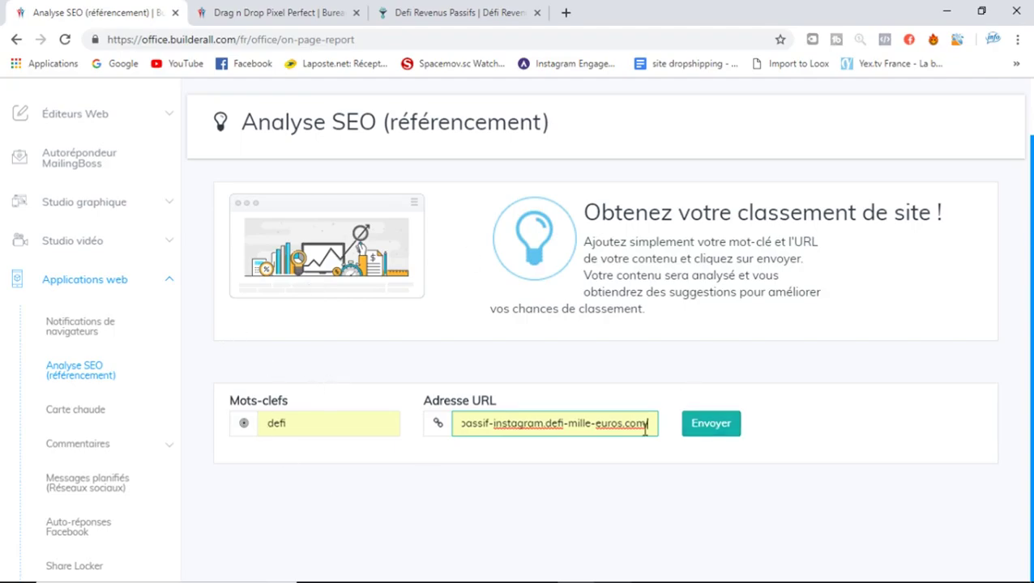
# Run the SEO analysis for 'defi', scroll through the report, then go to the Carte chaude page
pyautogui.click(713, 428)
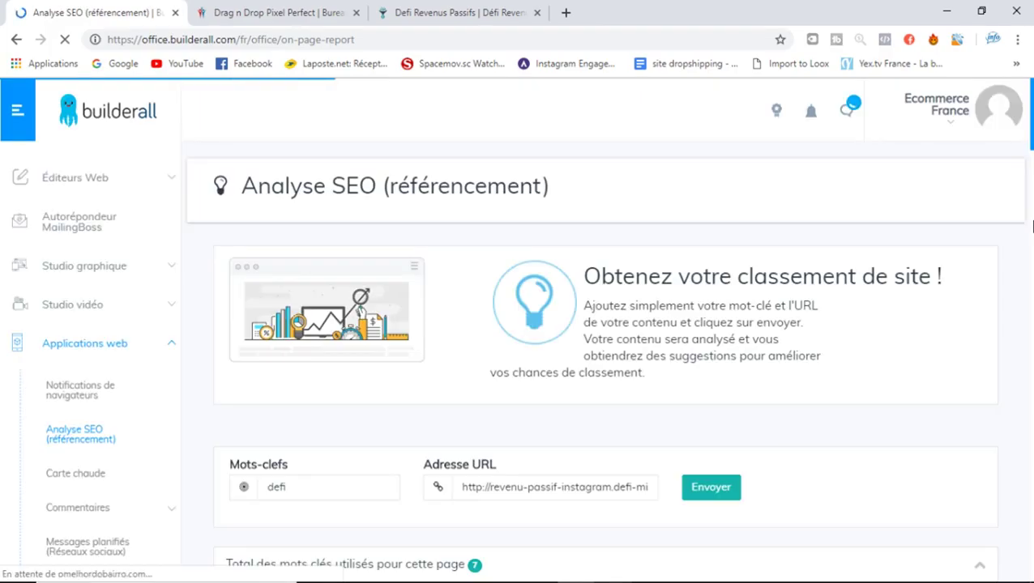
pyautogui.scroll(-6, 966, 219)
pyautogui.moveTo(1032, 190); pyautogui.dragTo(1032, 210)
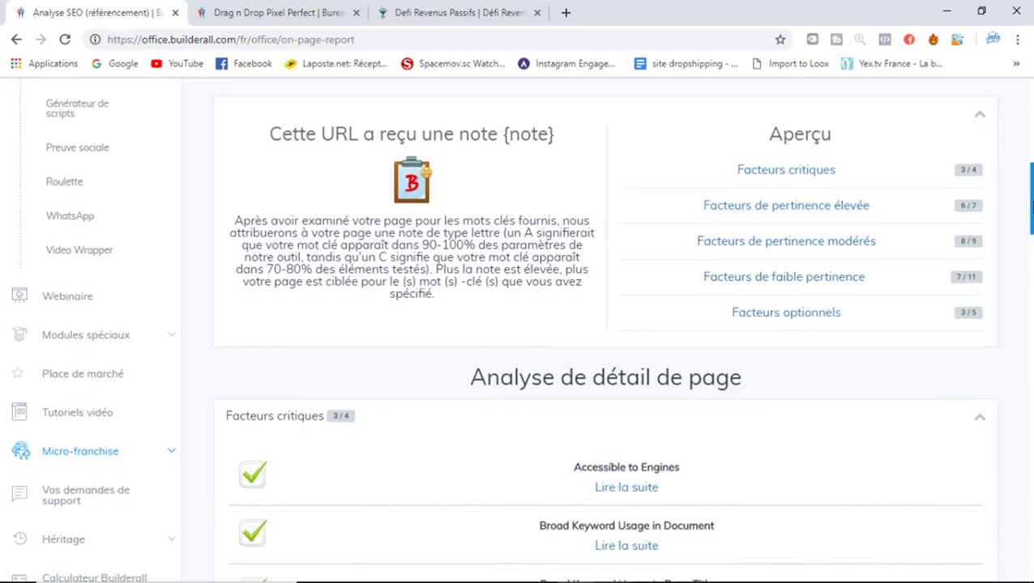
pyautogui.moveTo(1032, 207); pyautogui.dragTo(1032, 124)
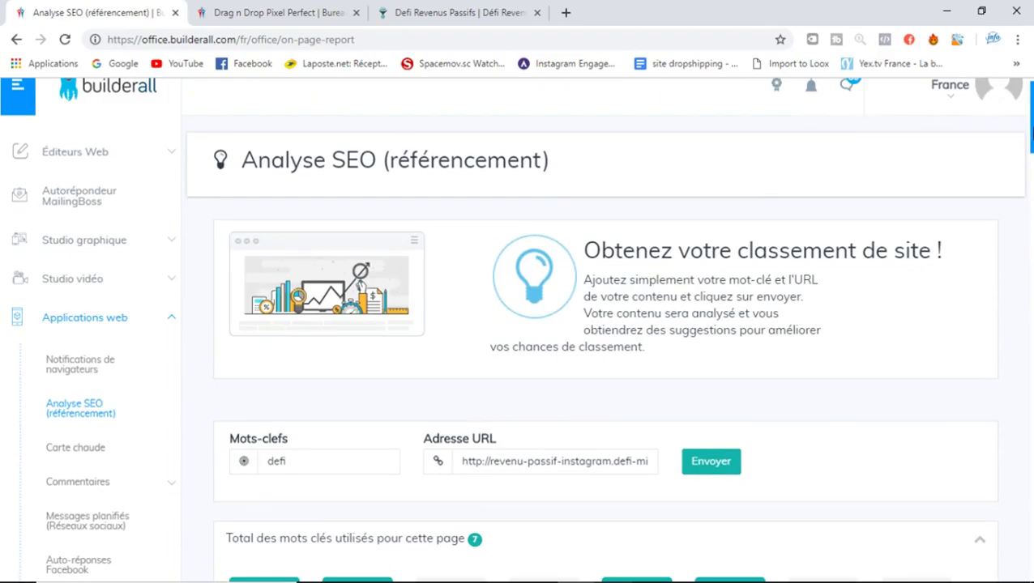
pyautogui.scroll(-2, 1031, 122)
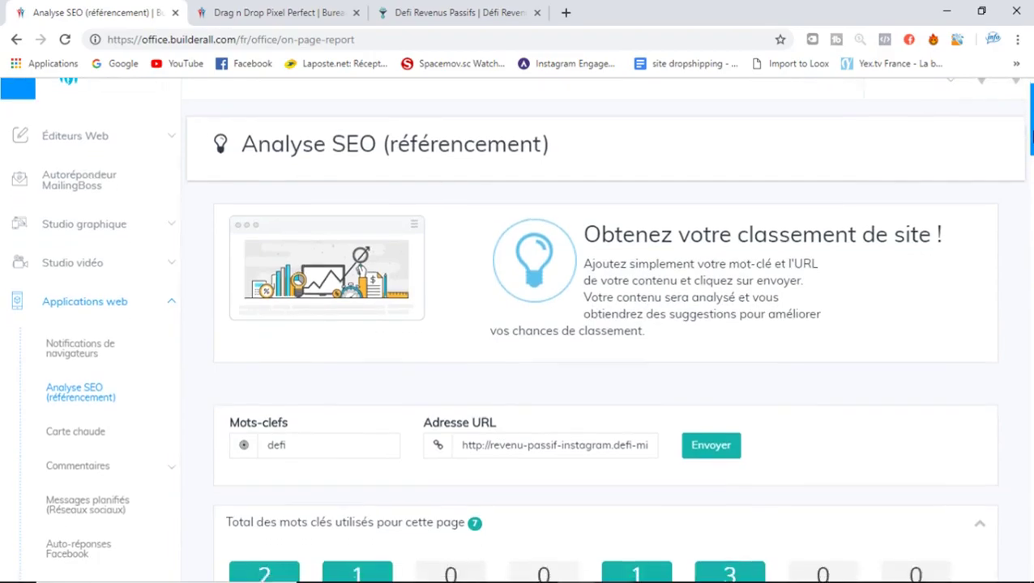
pyautogui.click(84, 306)
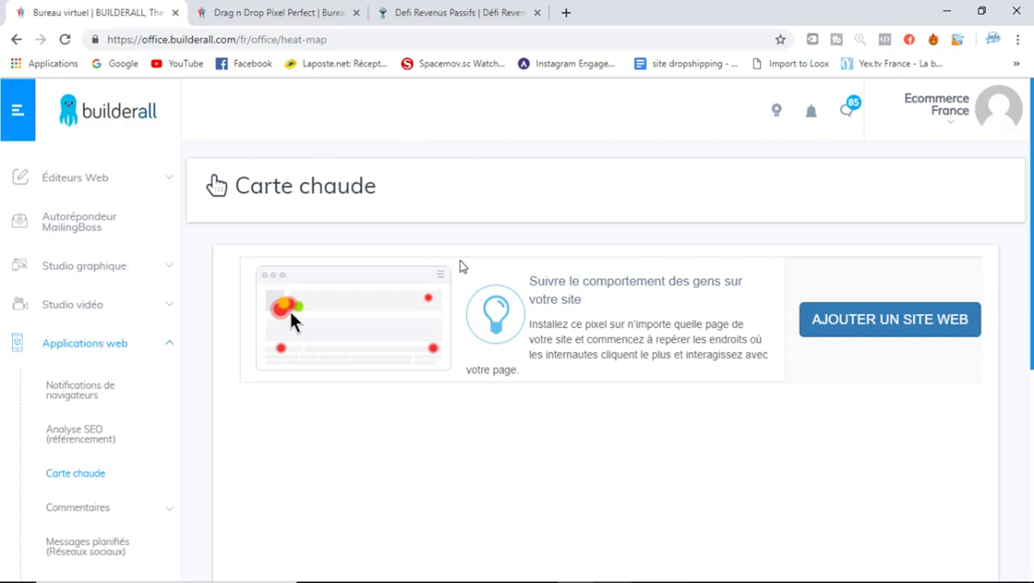
# Scroll the Carte chaude page and expand Commentaires to show Mon site d'évaluations
pyautogui.moveTo(1032, 258); pyautogui.dragTo(1032, 341)
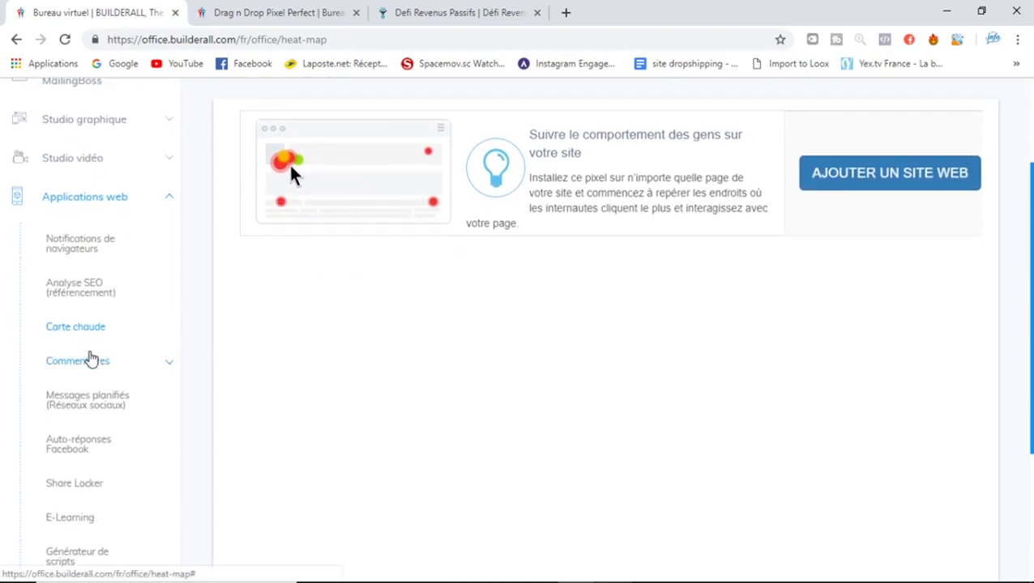
pyautogui.click(91, 359)
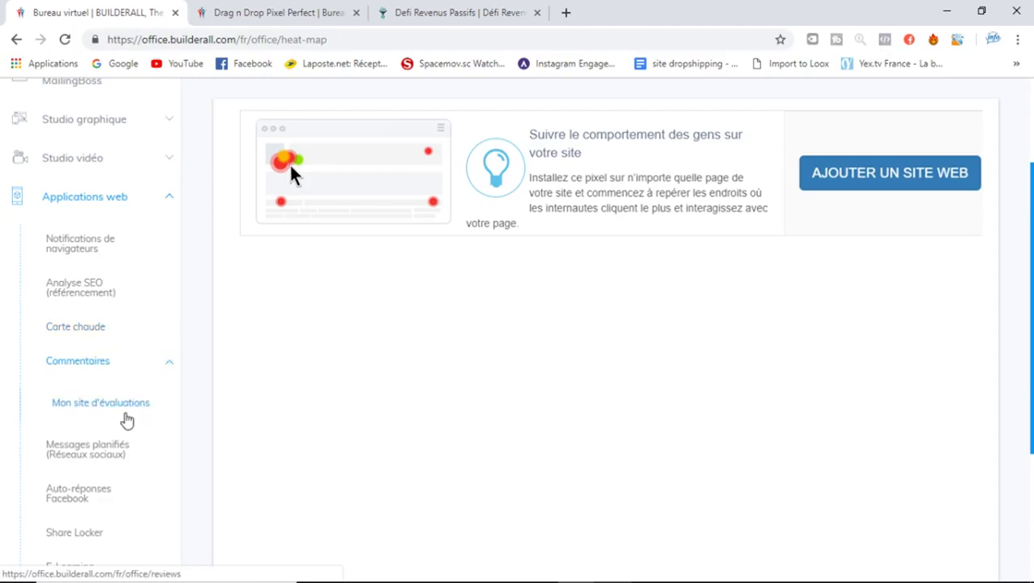
# Open Mon site d'évaluations, open and close the Messages planifiés page, then scroll the sidebar
pyautogui.click(127, 421)
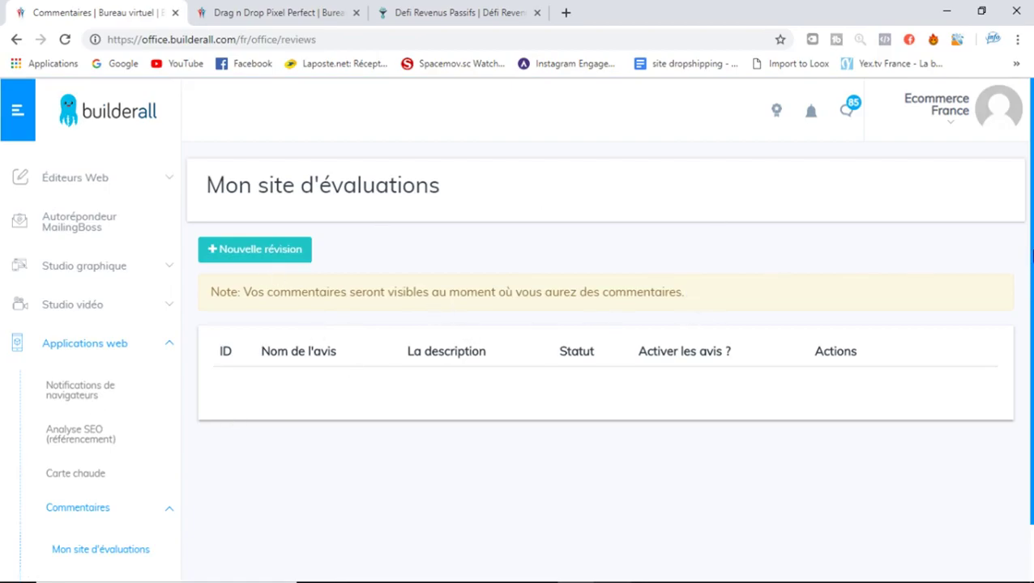
pyautogui.scroll(-1, 196, 469)
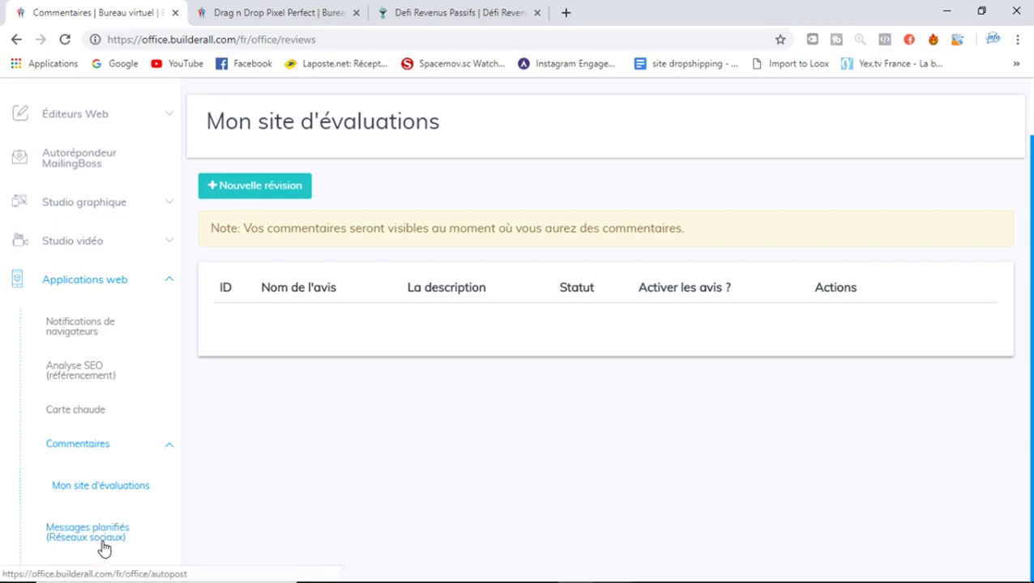
pyautogui.click(103, 548)
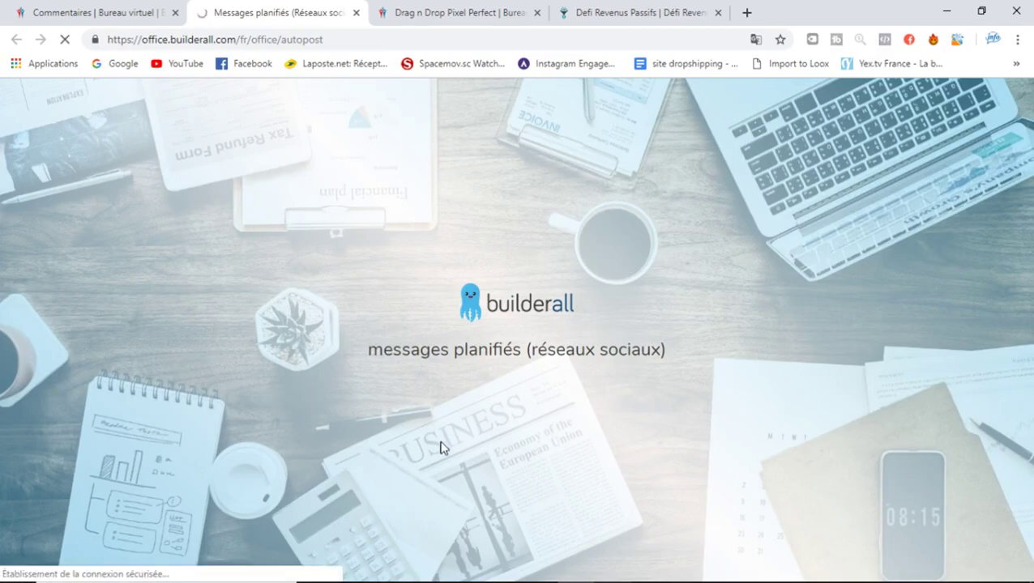
pyautogui.click(355, 13)
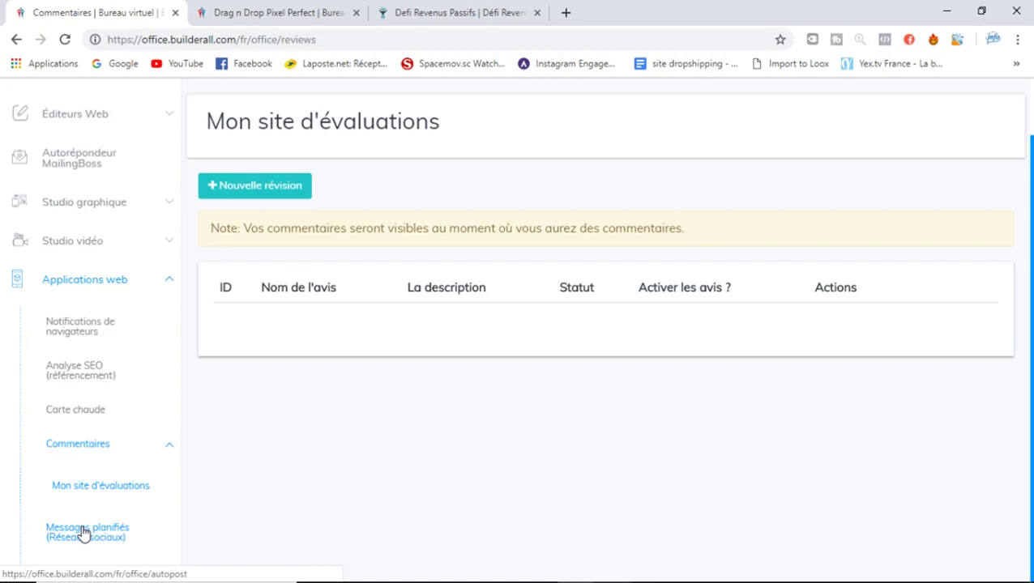
pyautogui.scroll(-4, 83, 532)
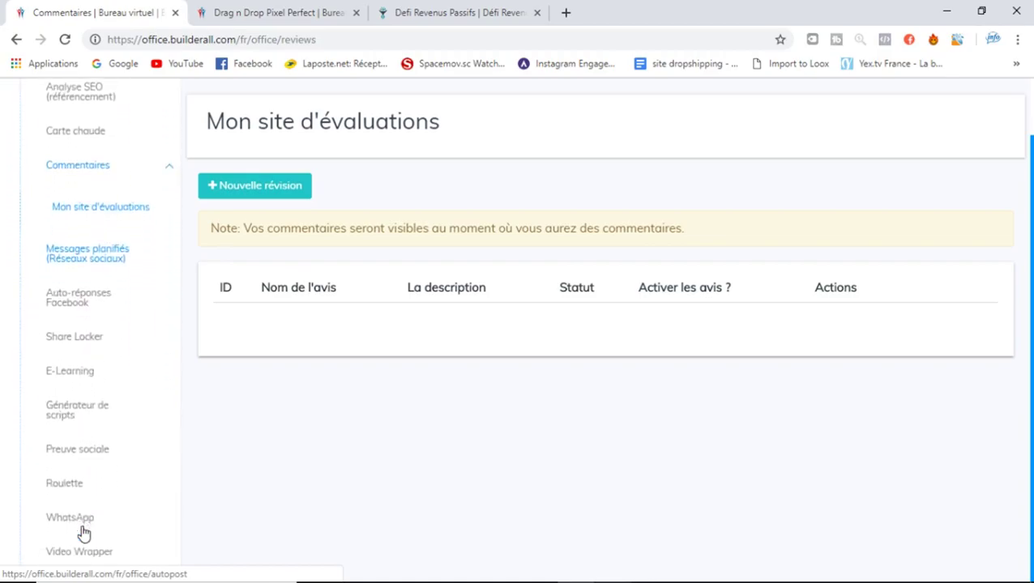
pyautogui.scroll(-1, 84, 532)
pyautogui.scroll(-1, 83, 532)
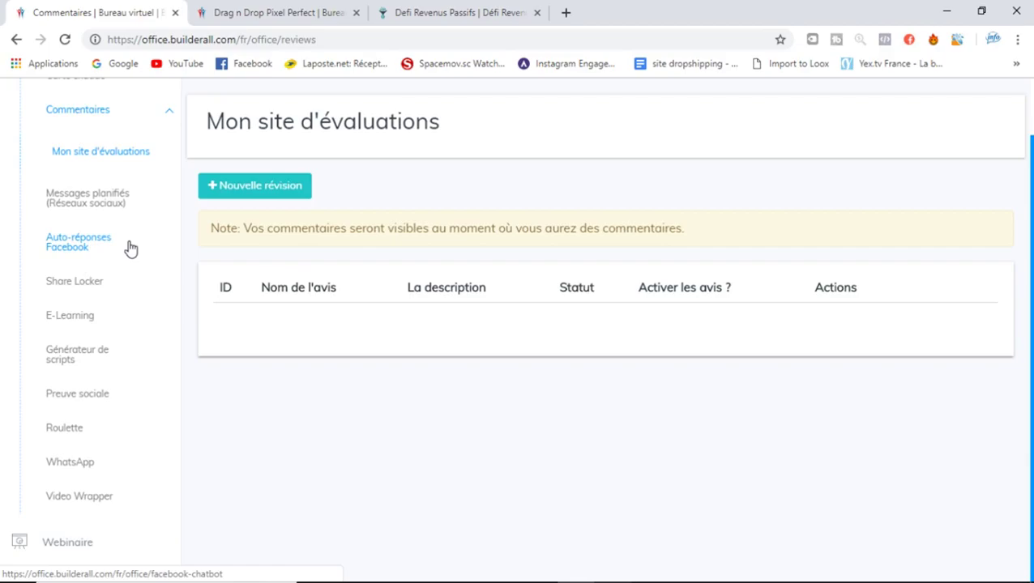
# Open Share Locker, close the Drag n Drop Pixel Perfect tab, and close Popup Settings after viewing them
pyautogui.click(62, 283)
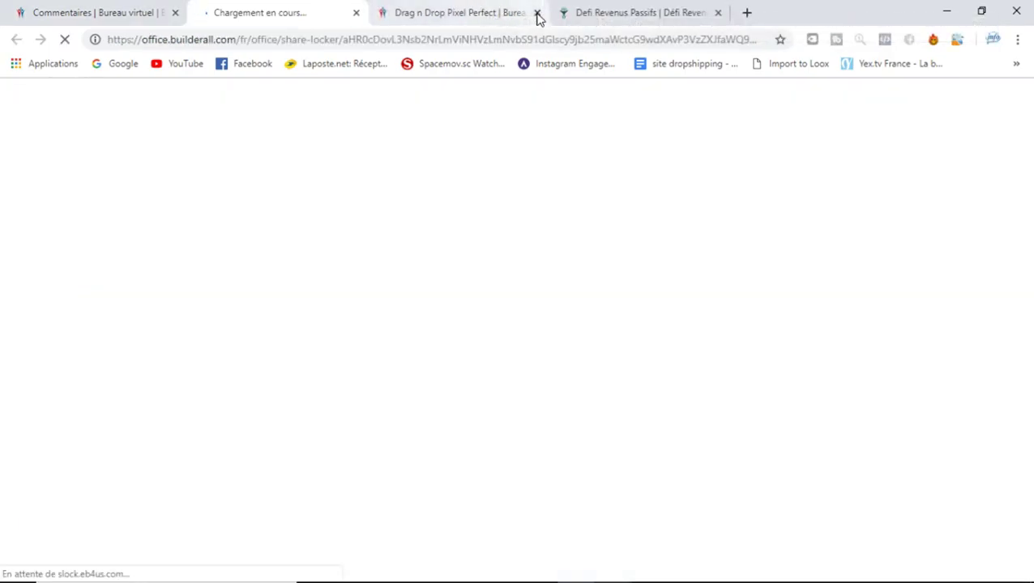
pyautogui.click(536, 14)
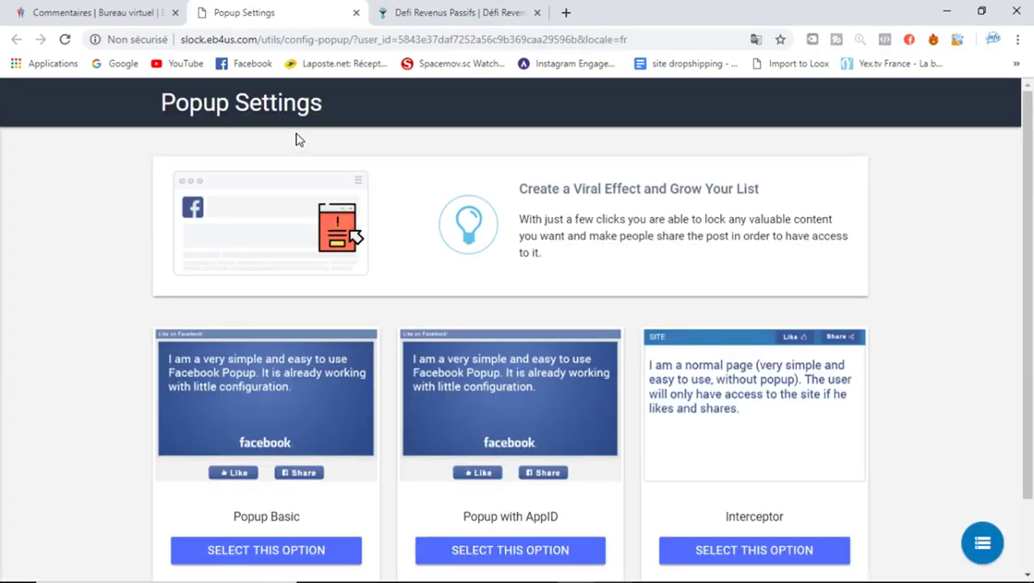
pyautogui.moveTo(1025, 191); pyautogui.dragTo(1031, 162)
pyautogui.click(356, 13)
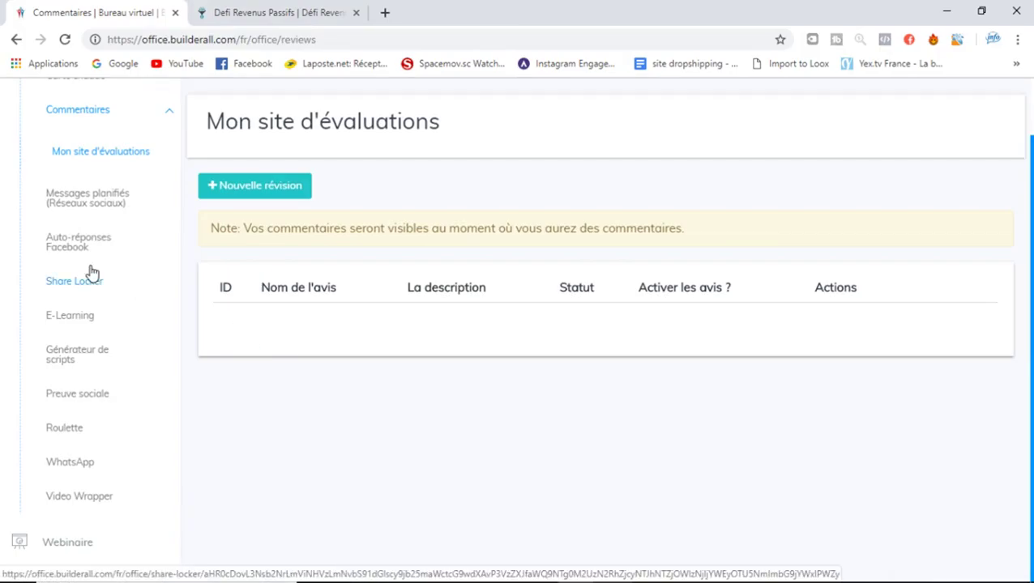
pyautogui.click(77, 324)
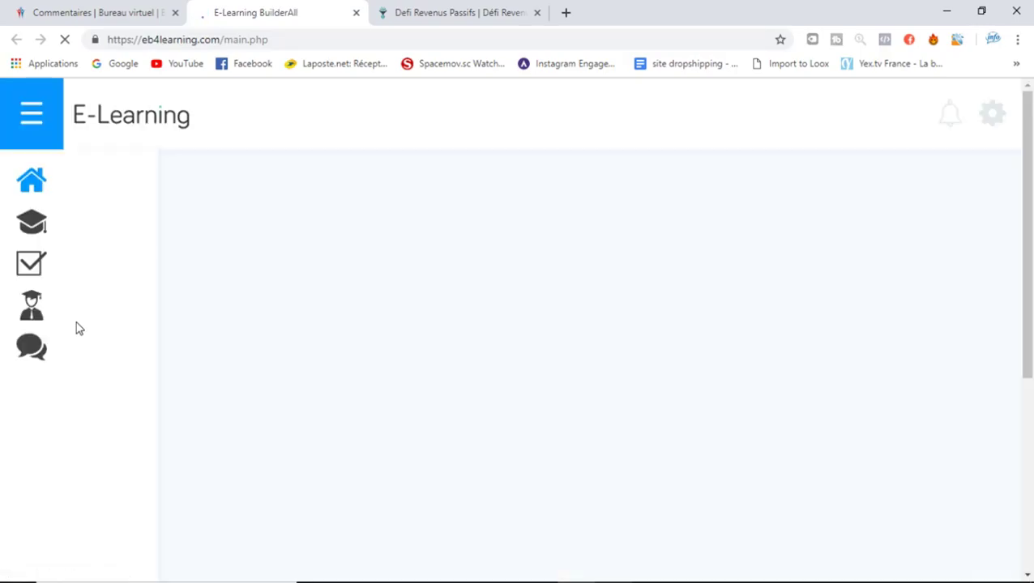
pyautogui.moveTo(1029, 223); pyautogui.dragTo(1031, 258)
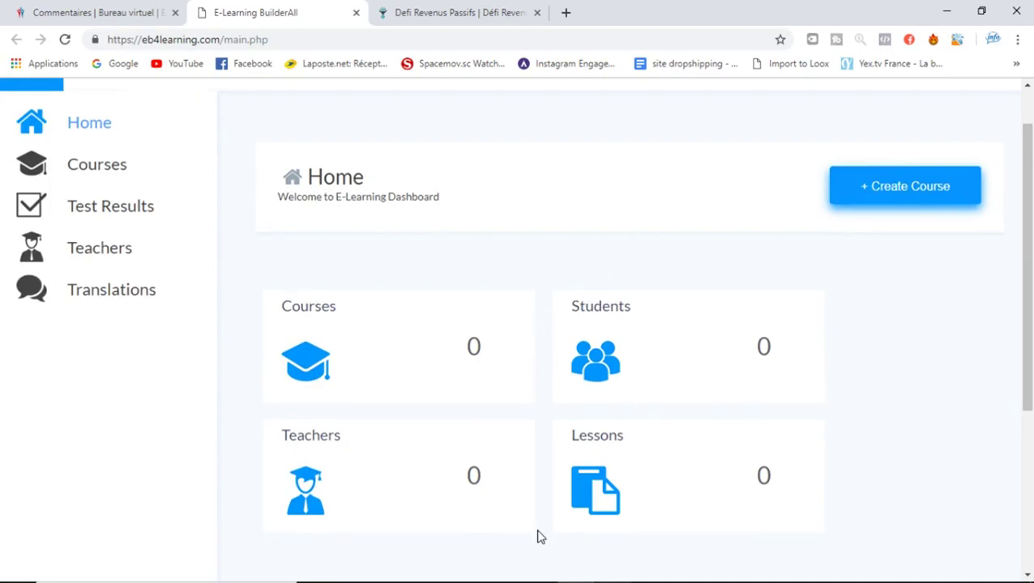
pyautogui.moveTo(1031, 216); pyautogui.dragTo(1031, 144)
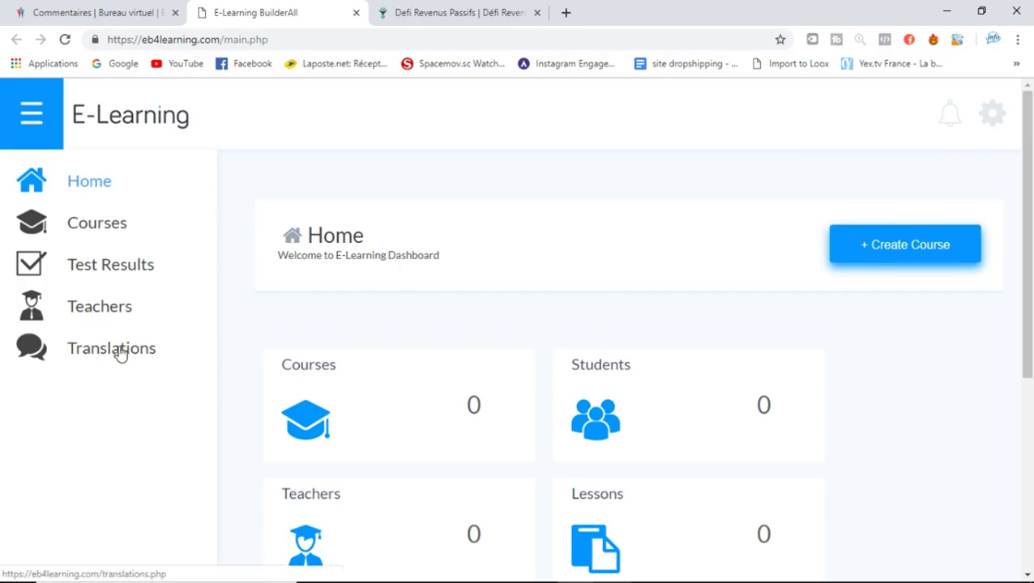
pyautogui.moveTo(1030, 340); pyautogui.dragTo(1031, 408)
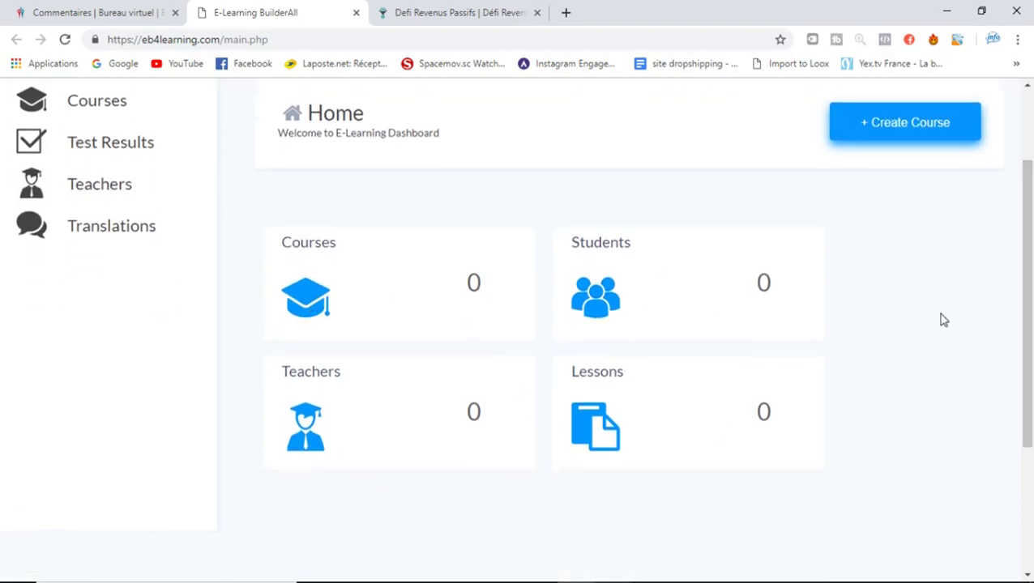
pyautogui.moveTo(1028, 320); pyautogui.dragTo(1030, 255)
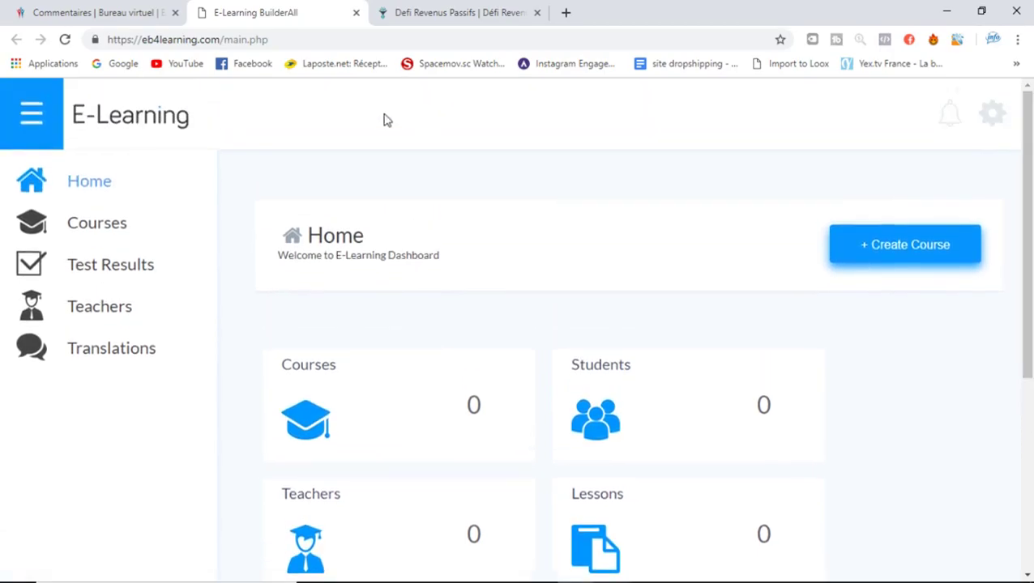
pyautogui.click(356, 13)
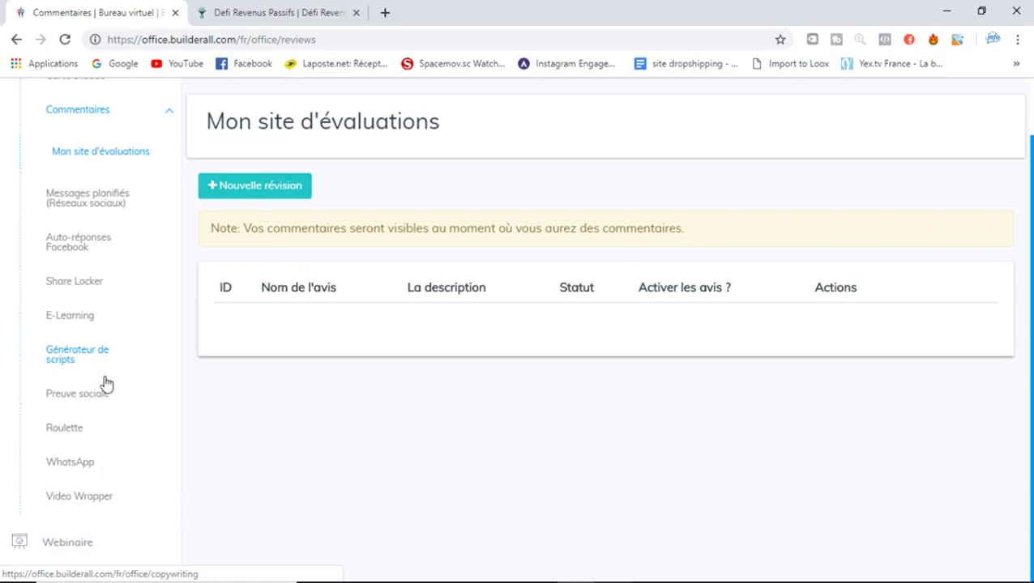
# Open Preuve sociale and scroll through its campaign list showing 'Social proof défi'
pyautogui.click(103, 393)
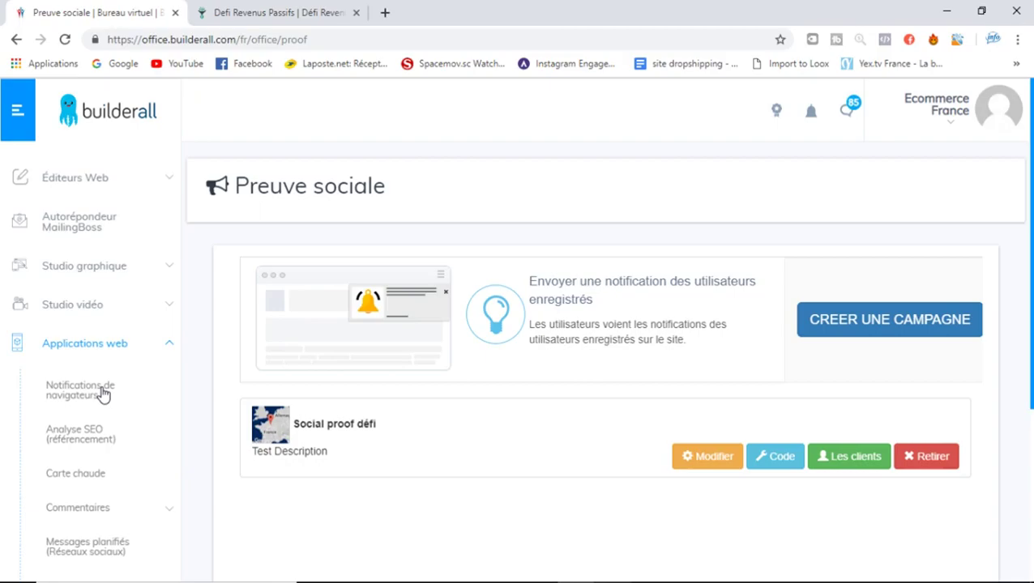
pyautogui.scroll(-1, 486, 353)
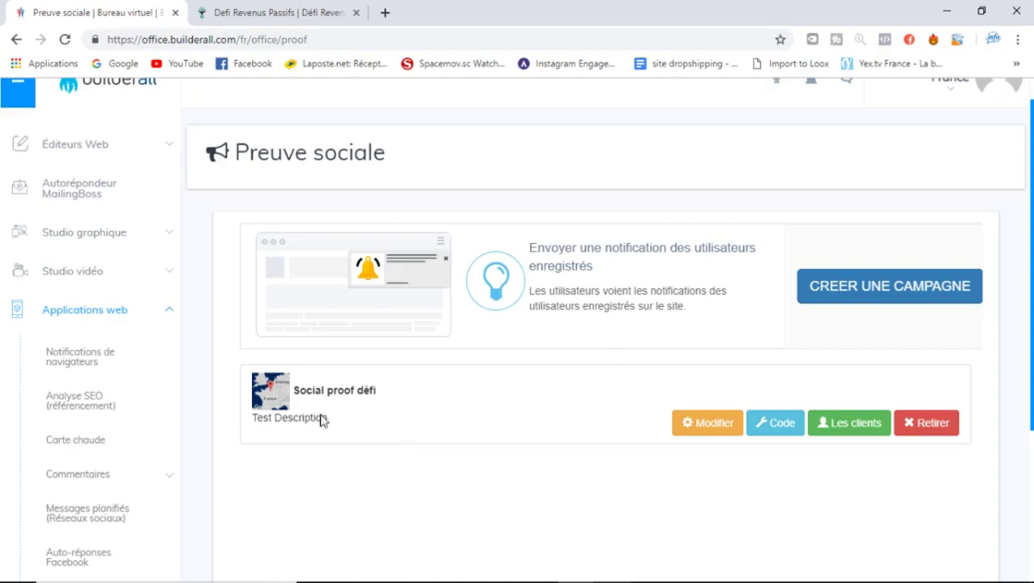
pyautogui.moveTo(1032, 241); pyautogui.dragTo(1032, 338)
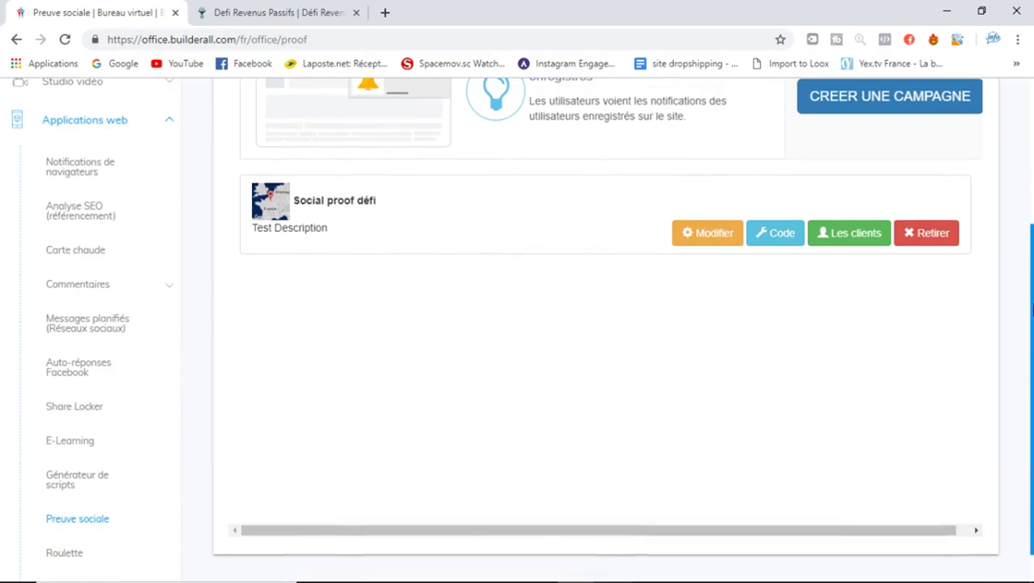
pyautogui.moveTo(1032, 310); pyautogui.dragTo(1032, 327)
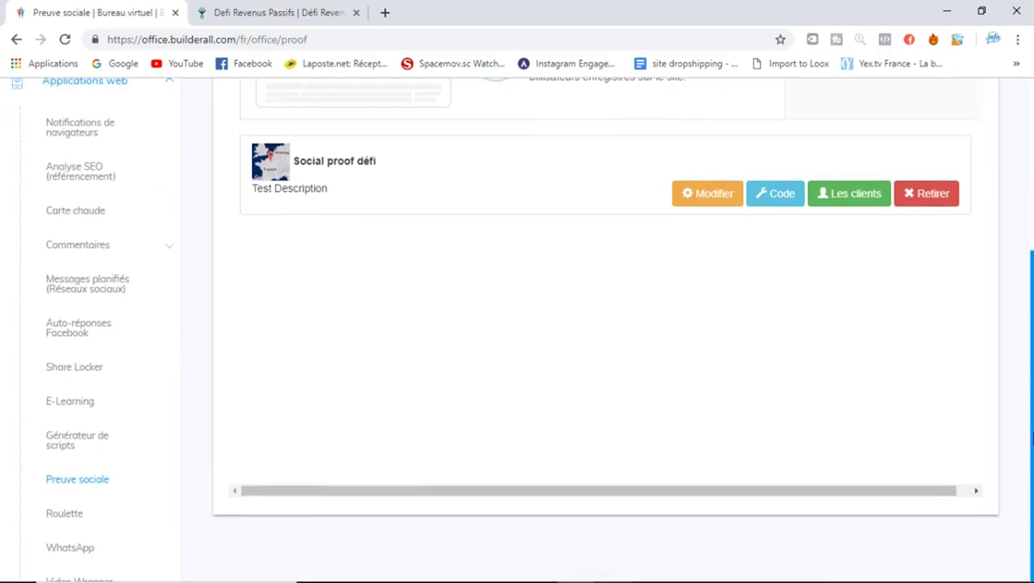
pyautogui.click(80, 520)
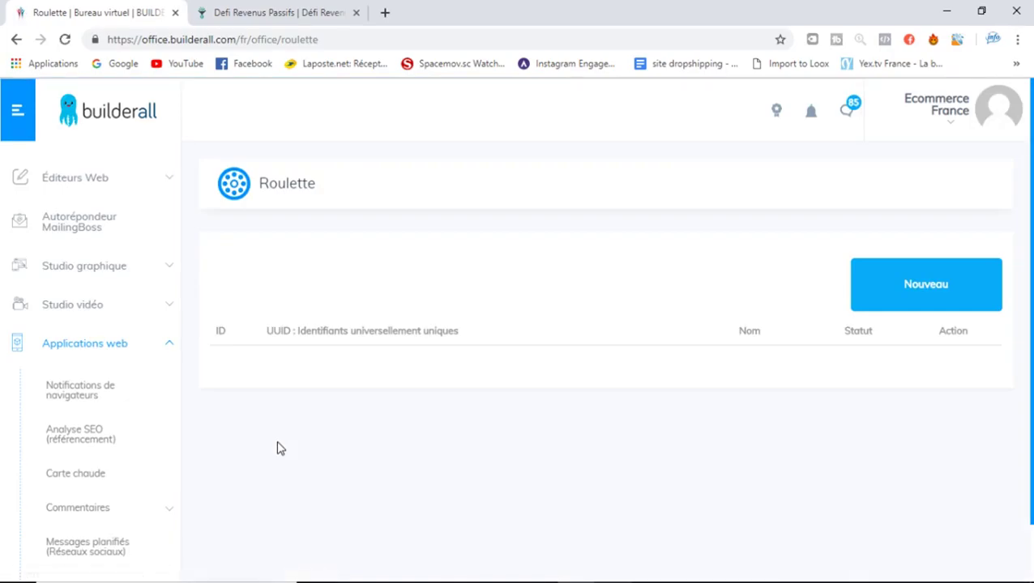
pyautogui.scroll(-1, 810, 308)
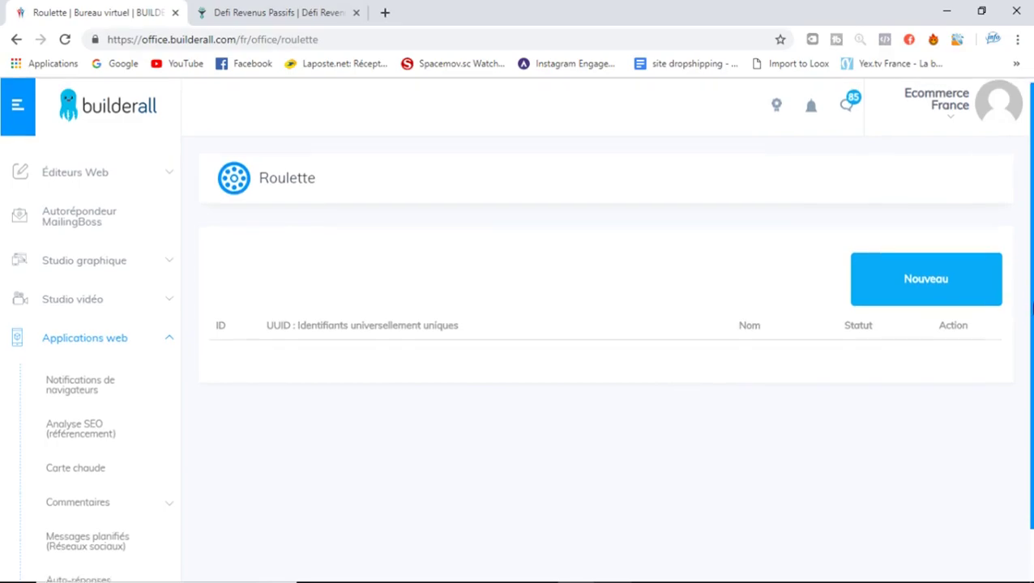
pyautogui.click(906, 275)
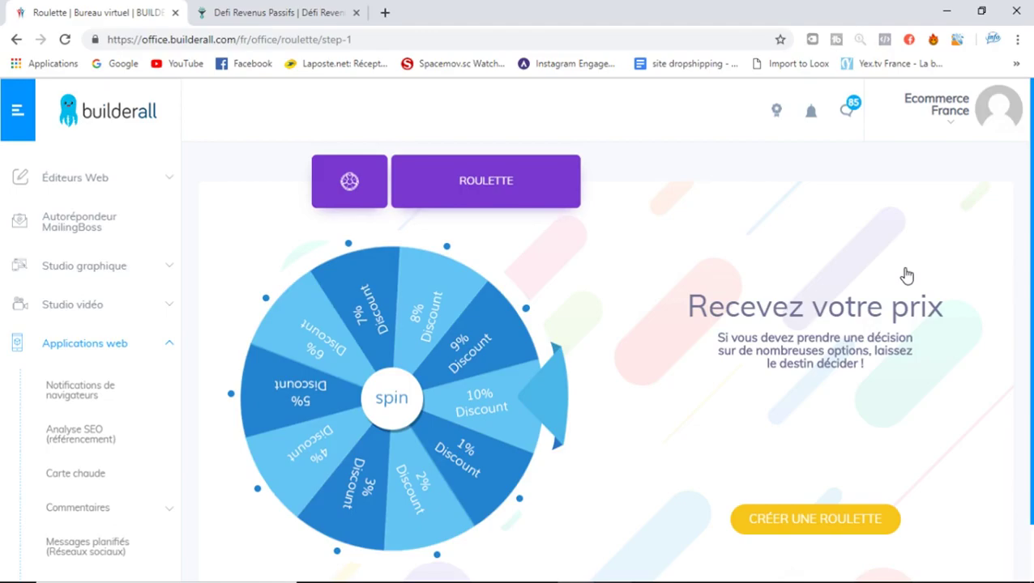
pyautogui.scroll(-1, 1013, 243)
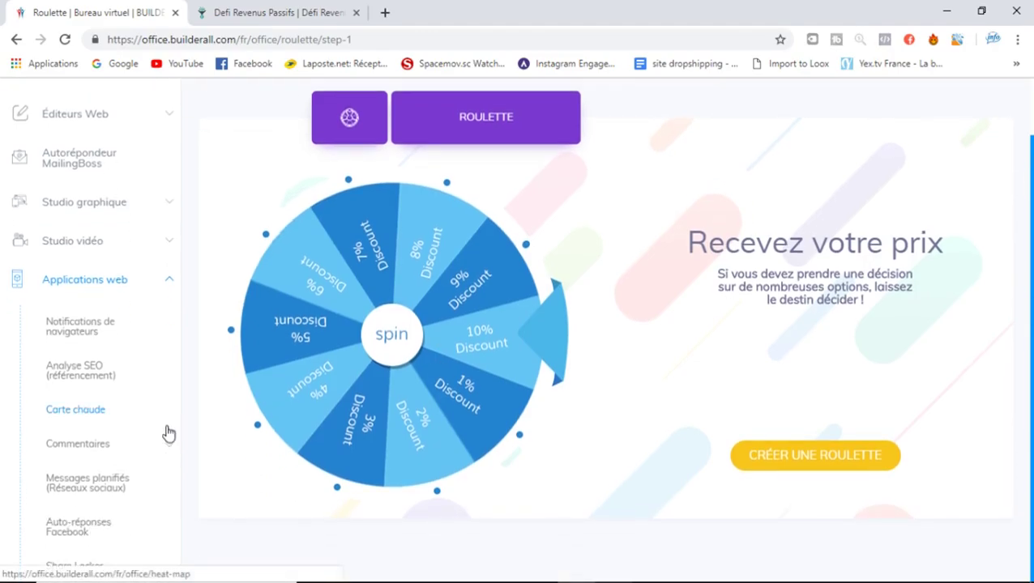
pyautogui.click(116, 281)
pyautogui.click(116, 281)
pyautogui.scroll(-3, 115, 283)
pyautogui.scroll(-3, 116, 284)
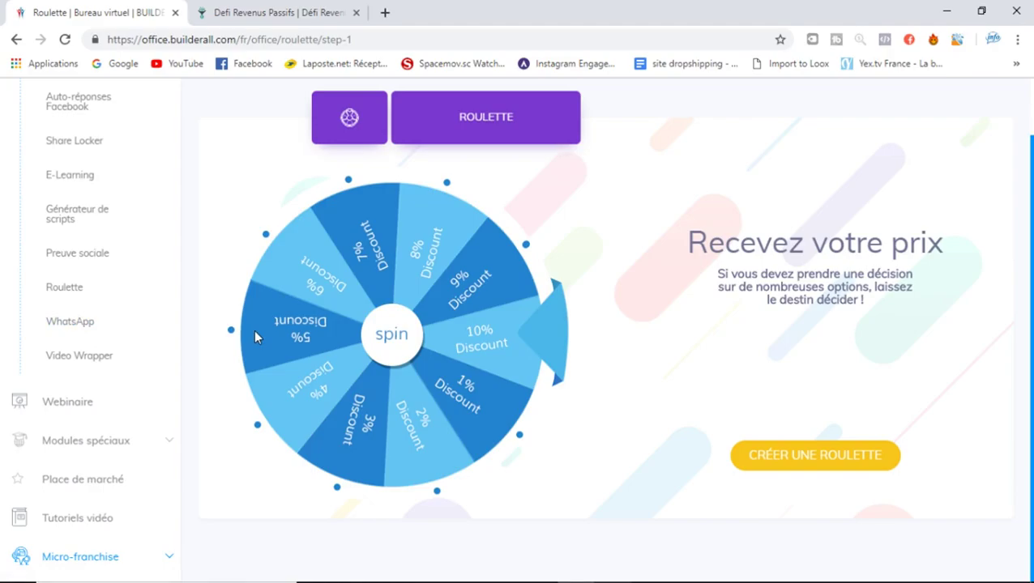
# Open Video Wrapper to see its empty project list, close it, and go to Webinaire
pyautogui.click(81, 356)
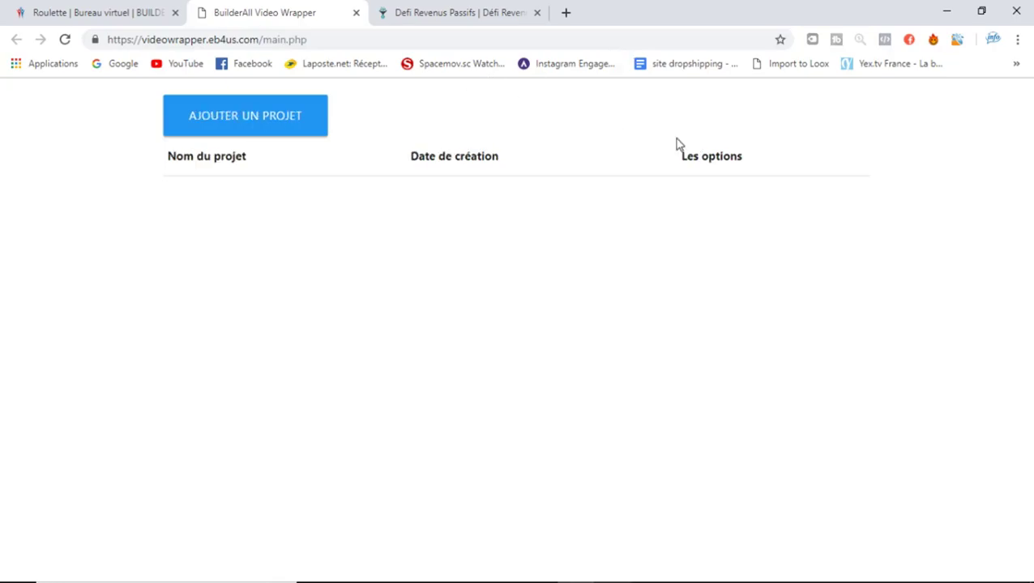
pyautogui.click(356, 13)
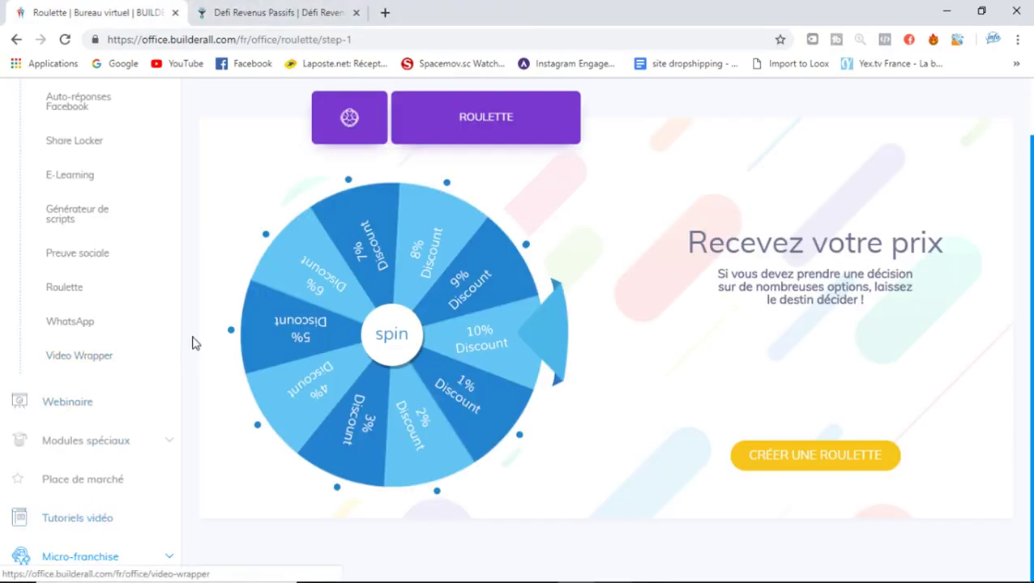
pyautogui.click(82, 417)
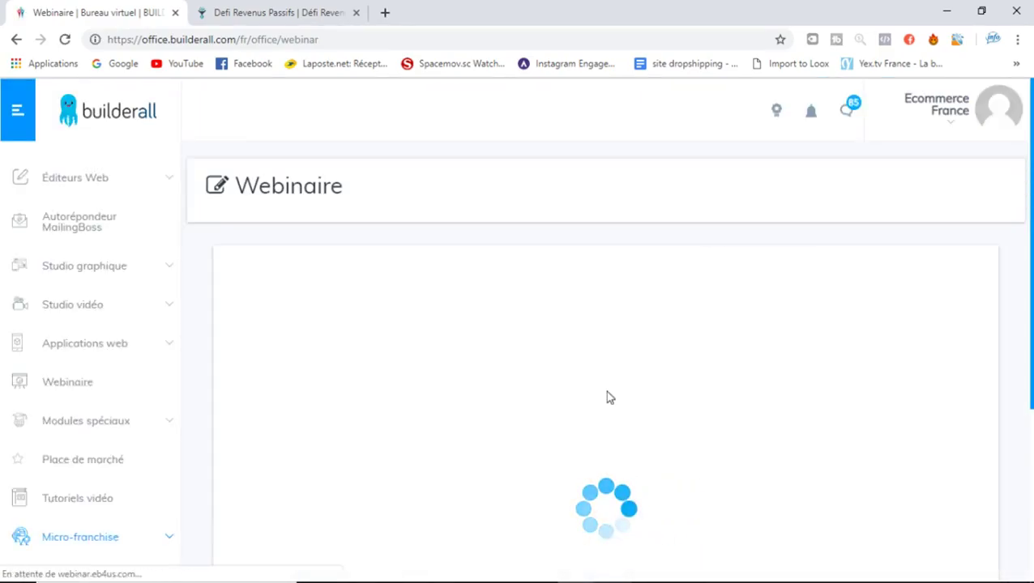
# Scroll the Webinaire page's Create Your Webinars panel down to the Nouveau webinaire option
pyautogui.scroll(-2, 1031, 372)
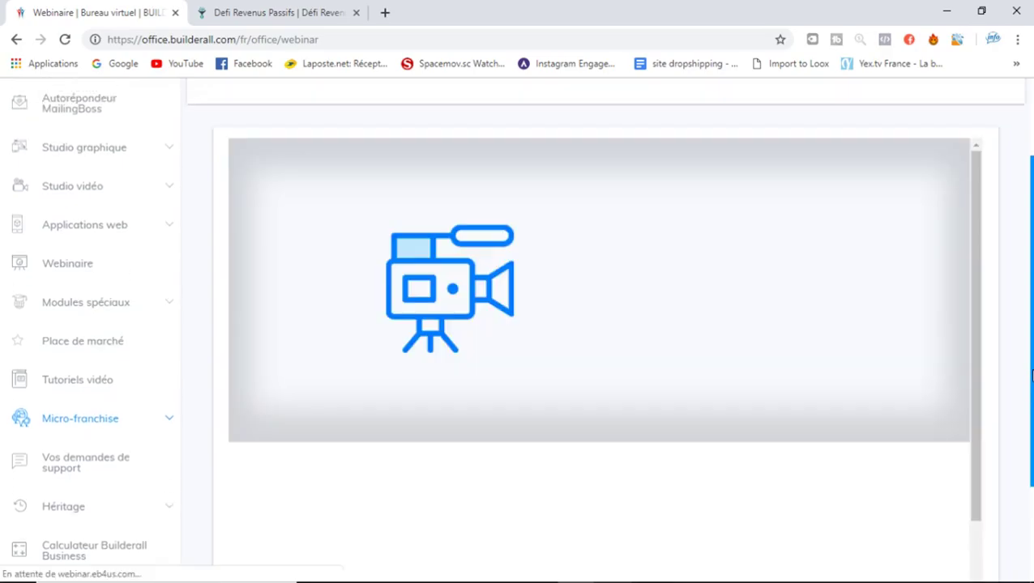
pyautogui.scroll(-2, 1031, 373)
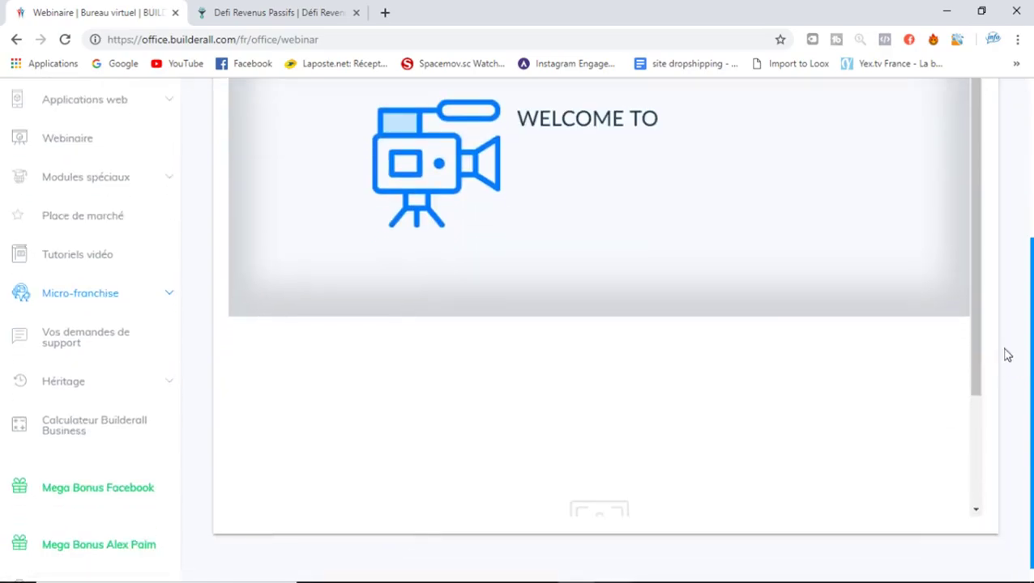
pyautogui.moveTo(976, 335); pyautogui.dragTo(977, 501)
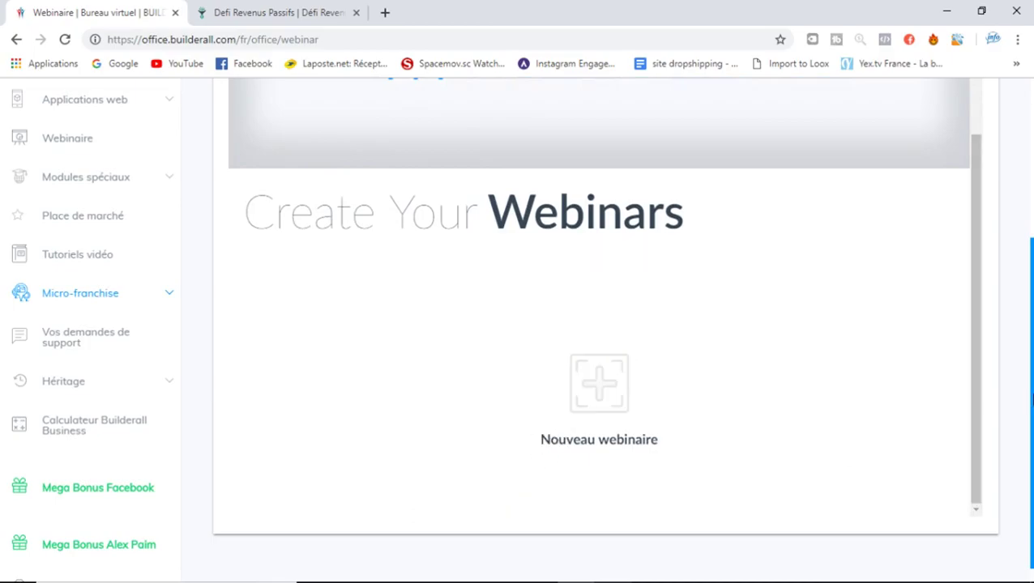
pyautogui.moveTo(1031, 390); pyautogui.dragTo(1031, 321)
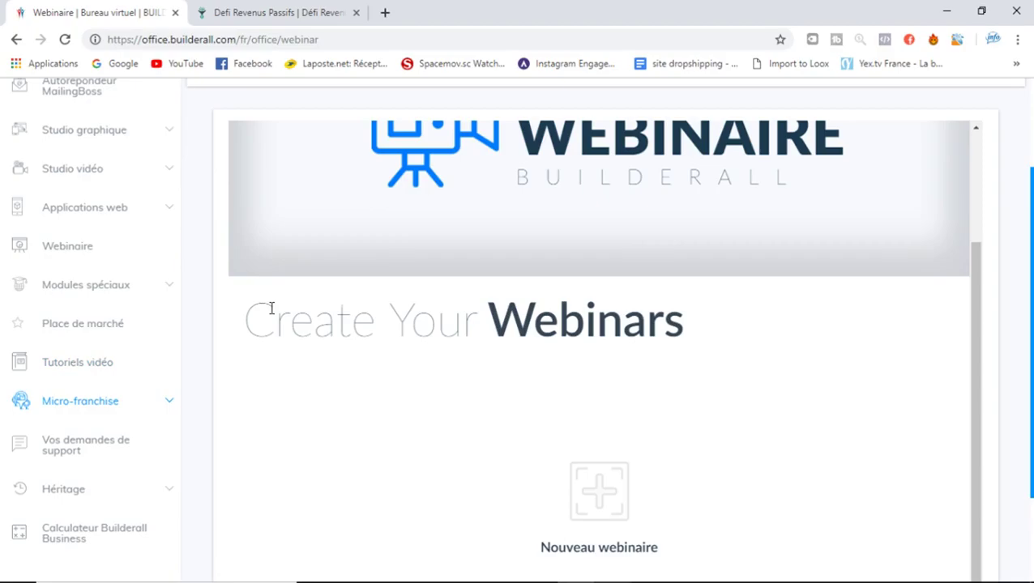
# Expand Modules spéciaux and open Offre InboxPath in a new background tab
pyautogui.click(131, 296)
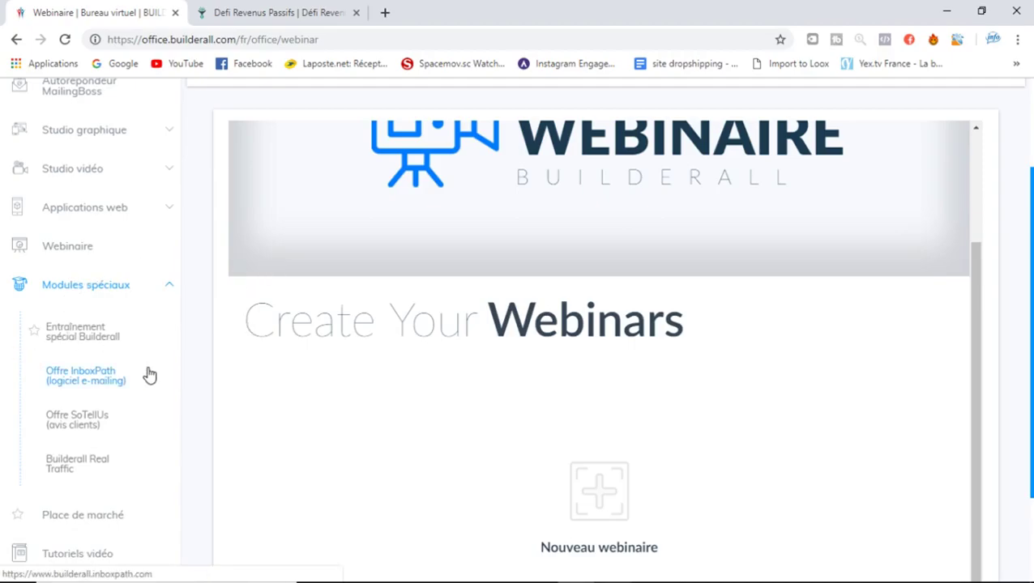
pyautogui.rightClick(56, 376)
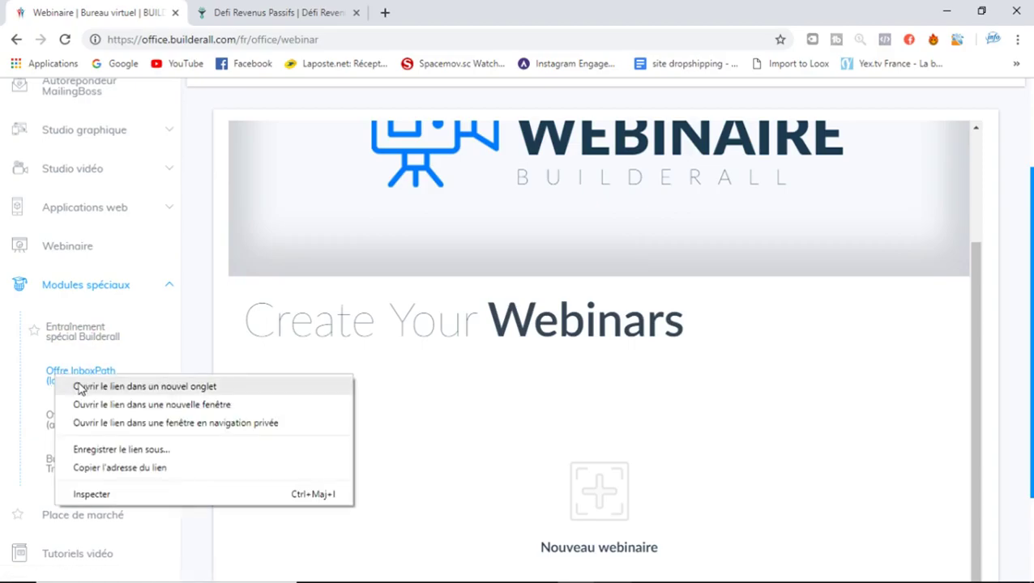
pyautogui.click(81, 387)
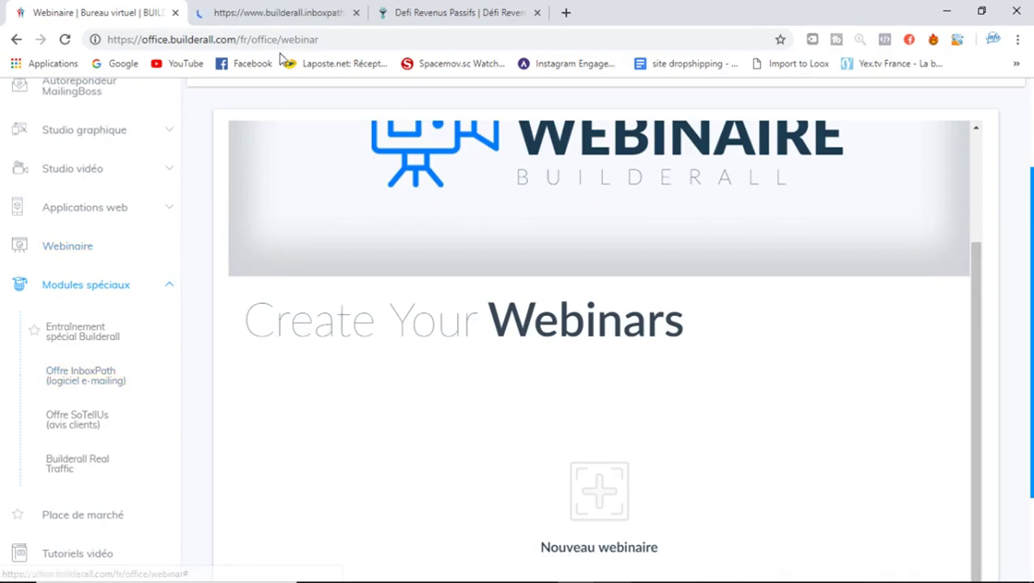
# Review the InboxPath promotional plan and its USD $97 lifetime offer, then close the tab
pyautogui.click(276, 7)
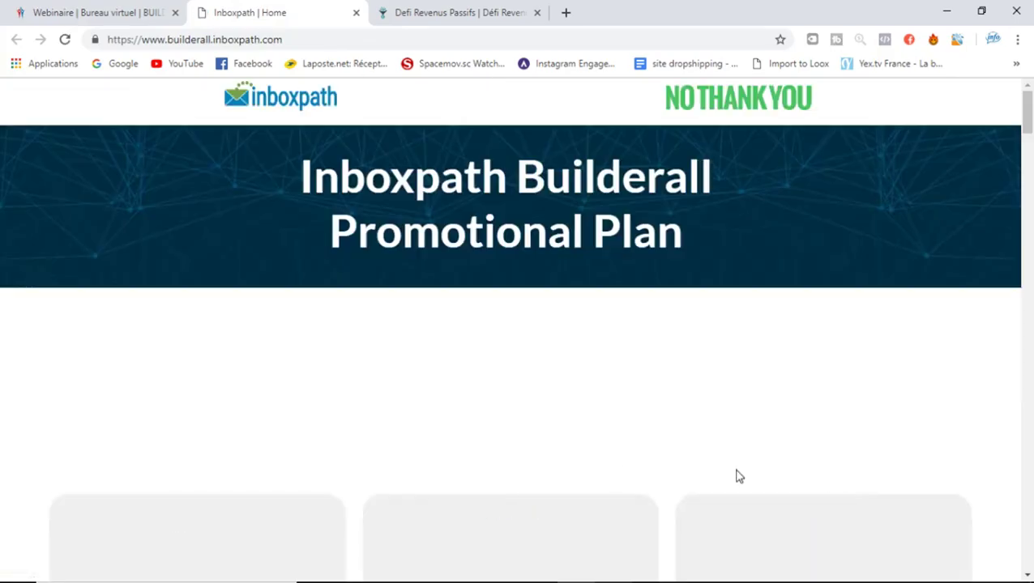
pyautogui.scroll(-3, 1028, 154)
pyautogui.moveTo(1027, 153); pyautogui.dragTo(1030, 209)
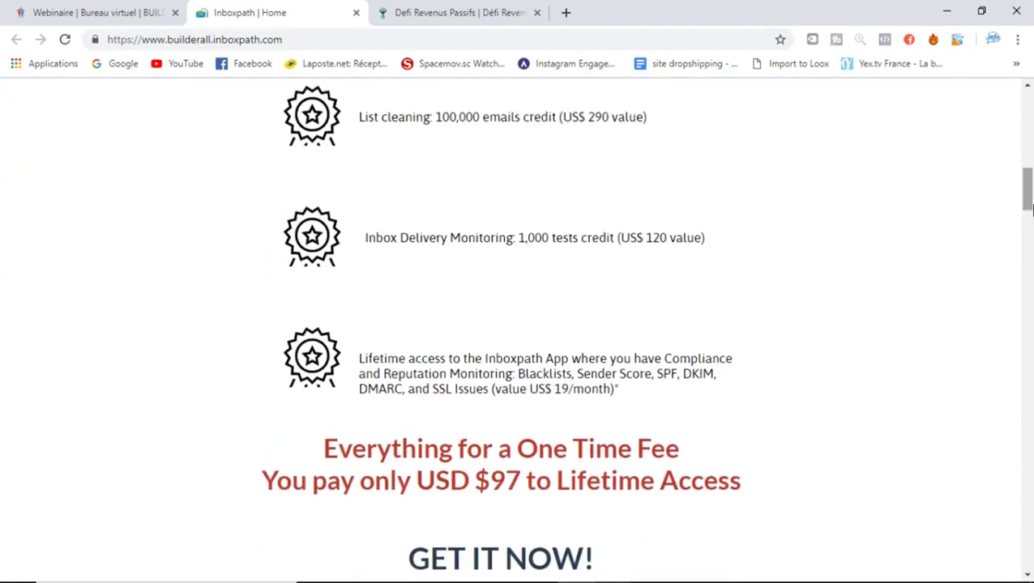
pyautogui.moveTo(619, 118); pyautogui.dragTo(531, 118)
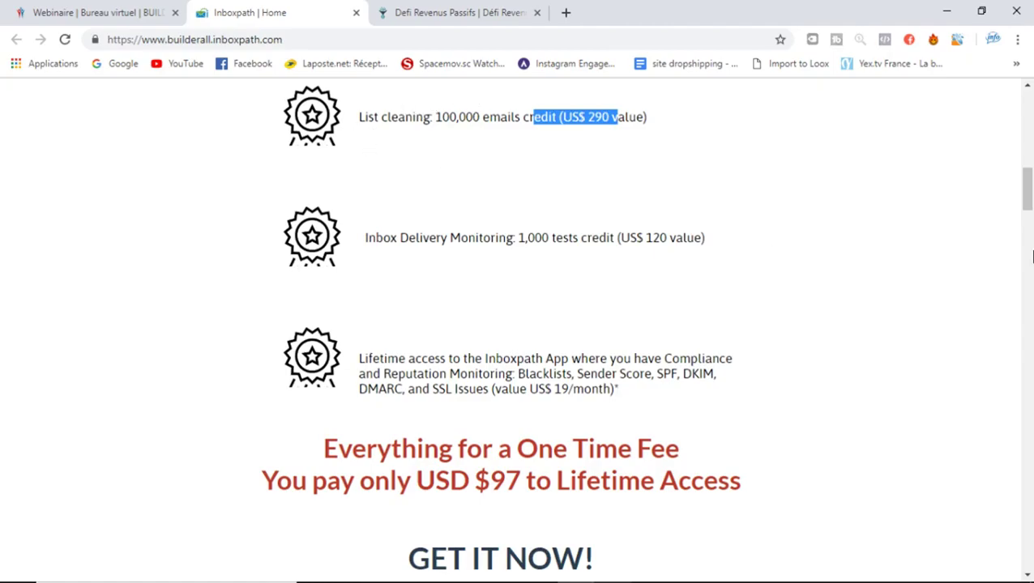
pyautogui.moveTo(1026, 209); pyautogui.dragTo(1027, 404)
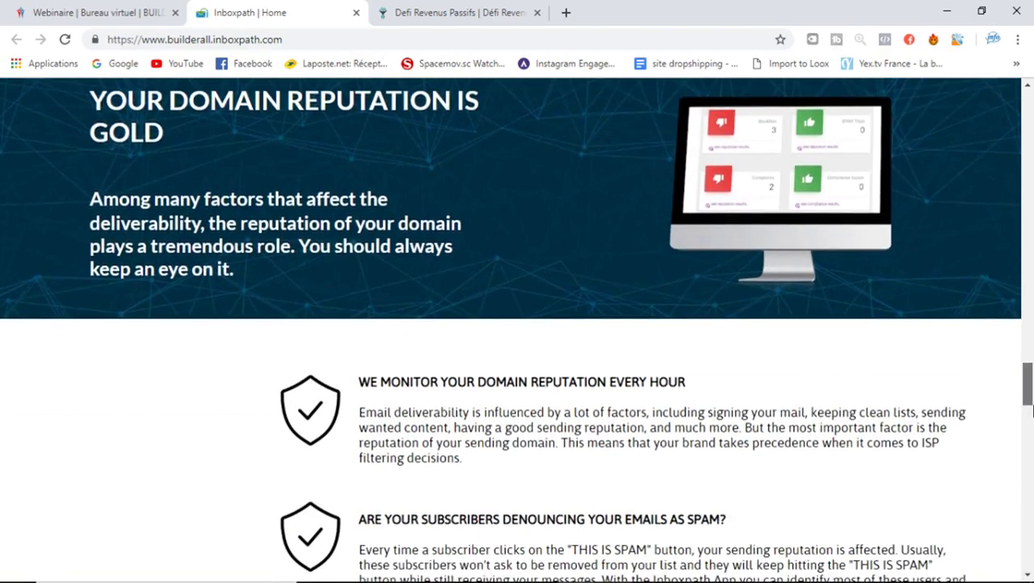
pyautogui.click(356, 12)
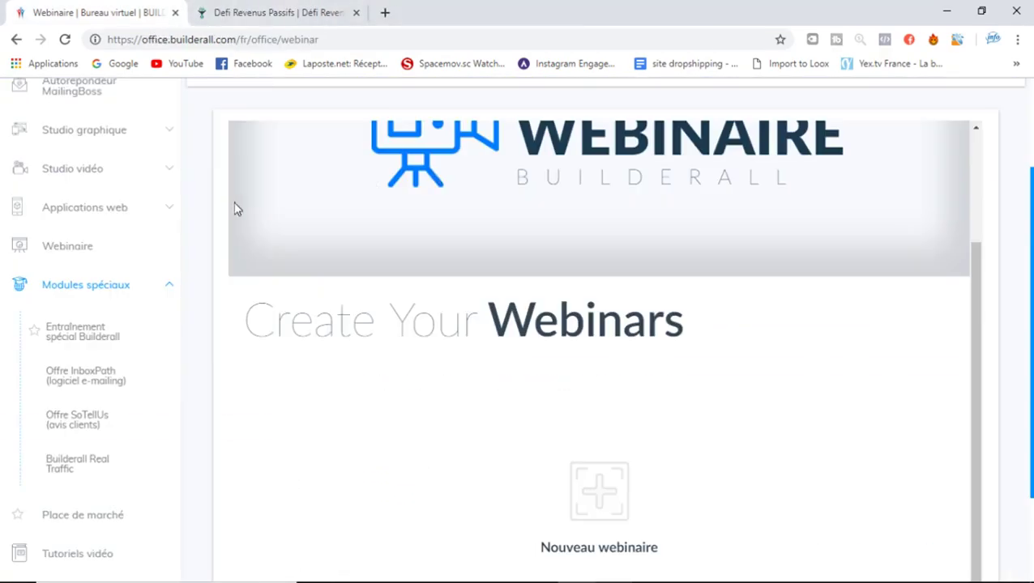
# Open Place de marché in a new tab and scroll the product list to offers like Traffic Blueprint for 2019
pyautogui.moveTo(1030, 397); pyautogui.dragTo(1030, 499)
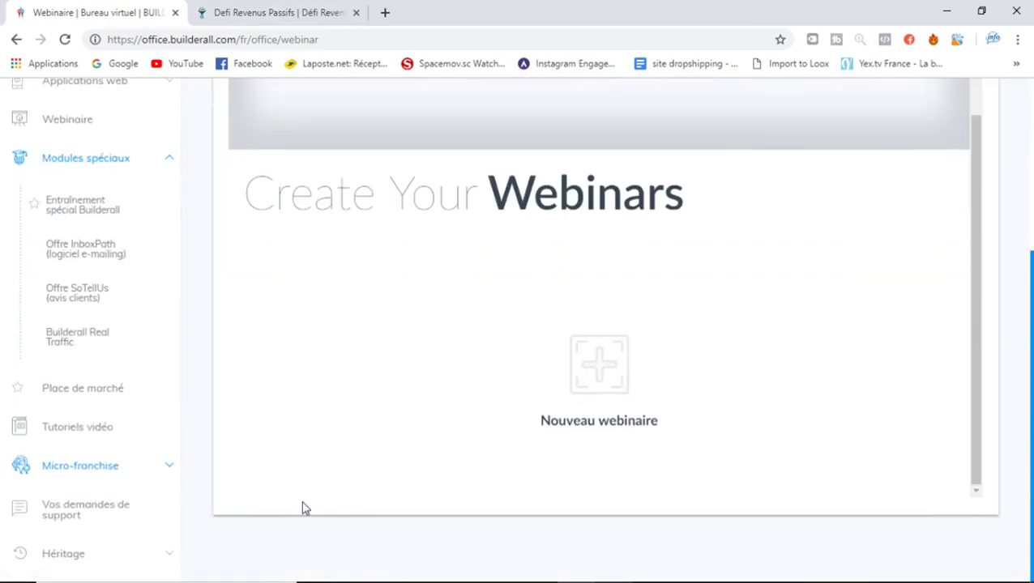
pyautogui.click(111, 399)
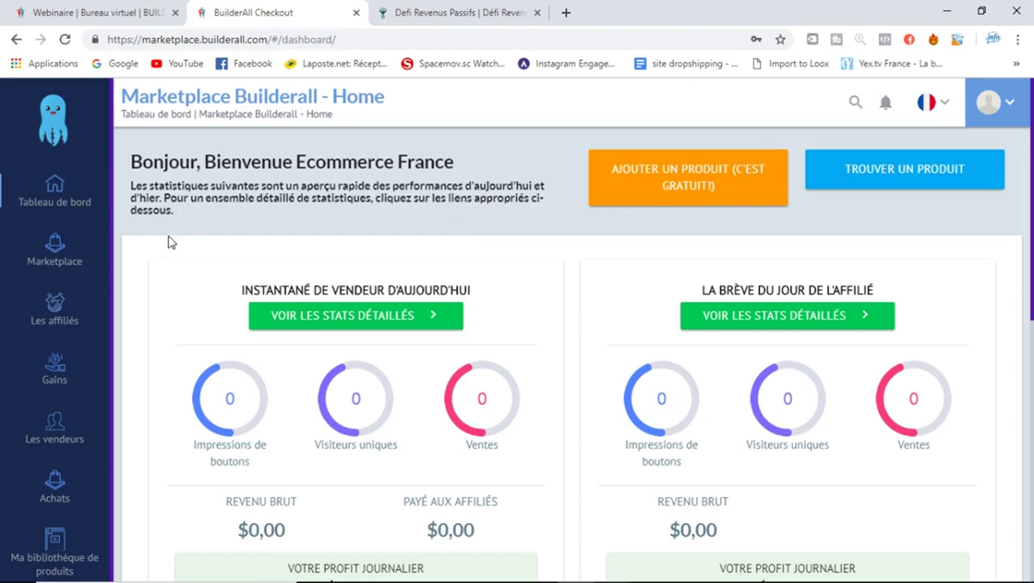
pyautogui.click(896, 183)
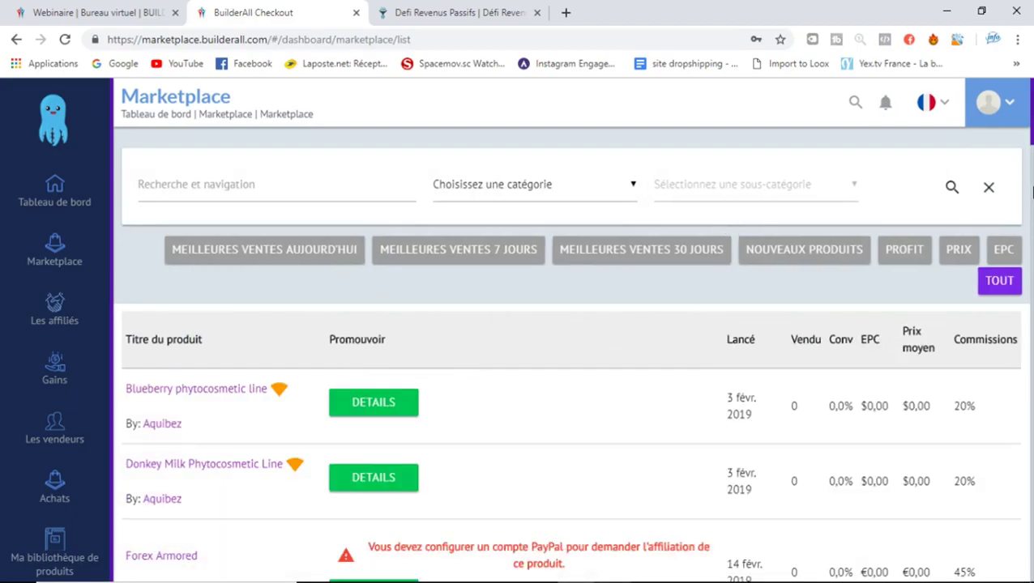
pyautogui.scroll(-10, 567, 356)
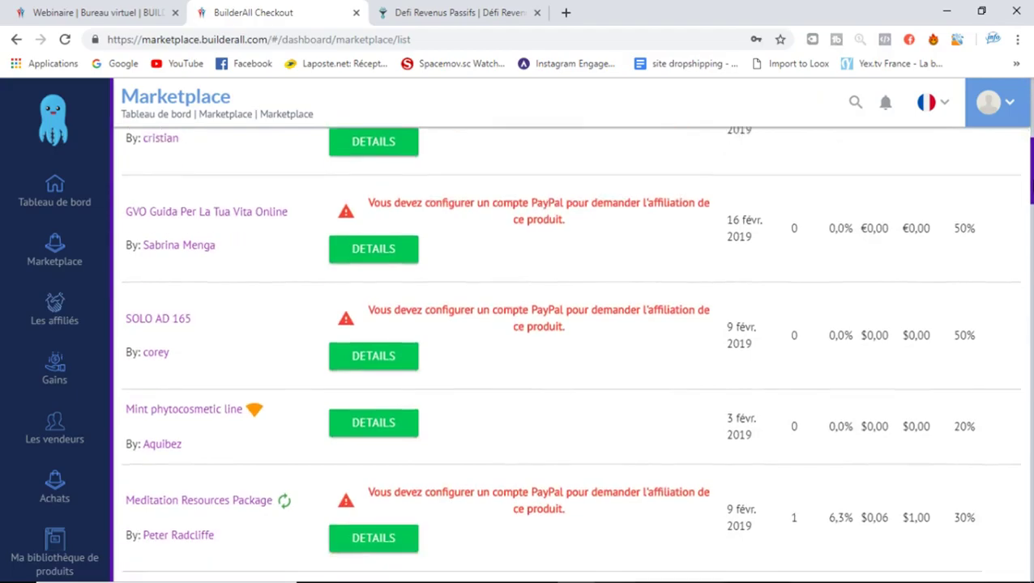
pyautogui.scroll(-2, 401, 320)
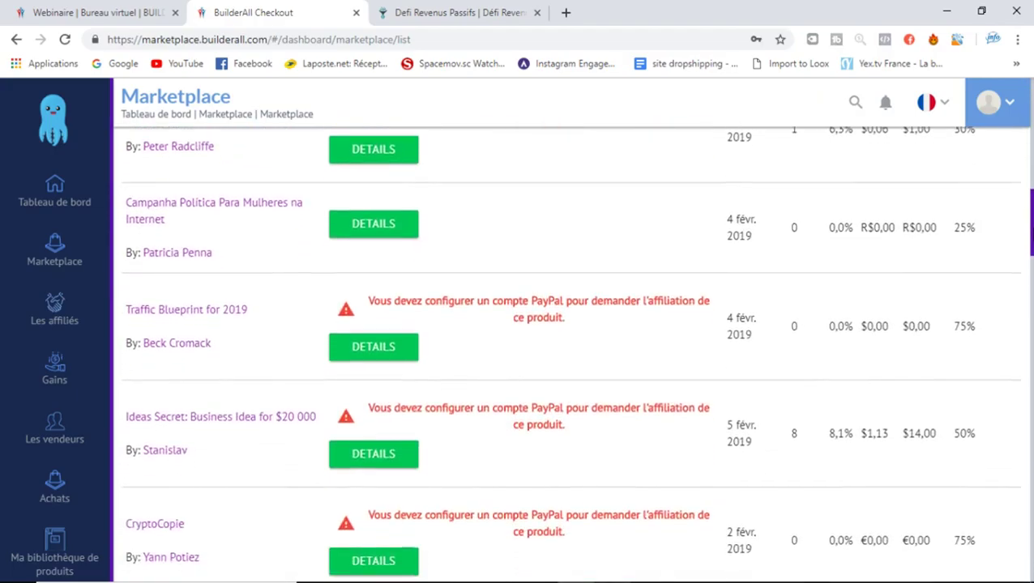
pyautogui.click(379, 216)
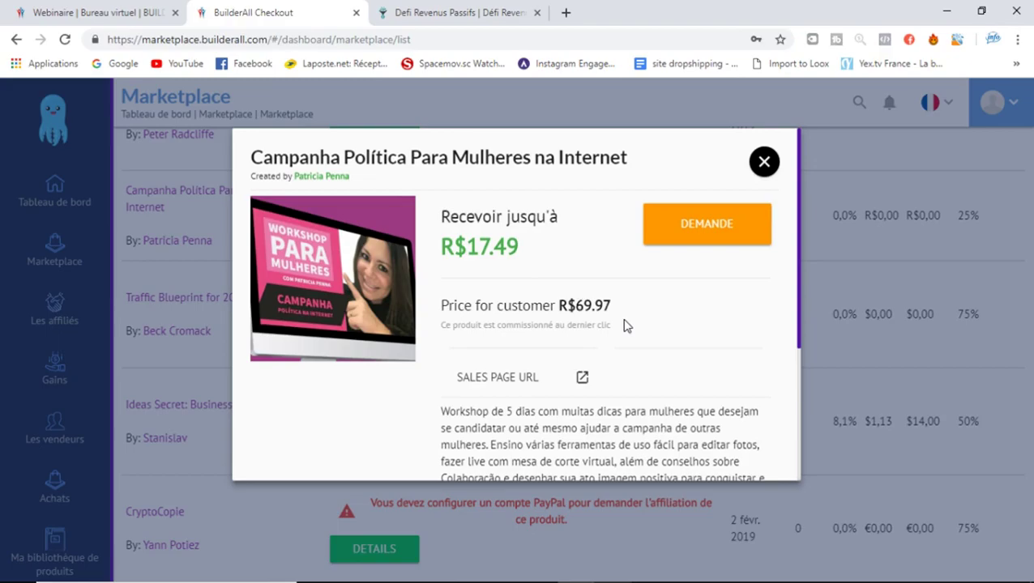
pyautogui.moveTo(531, 244); pyautogui.dragTo(374, 240)
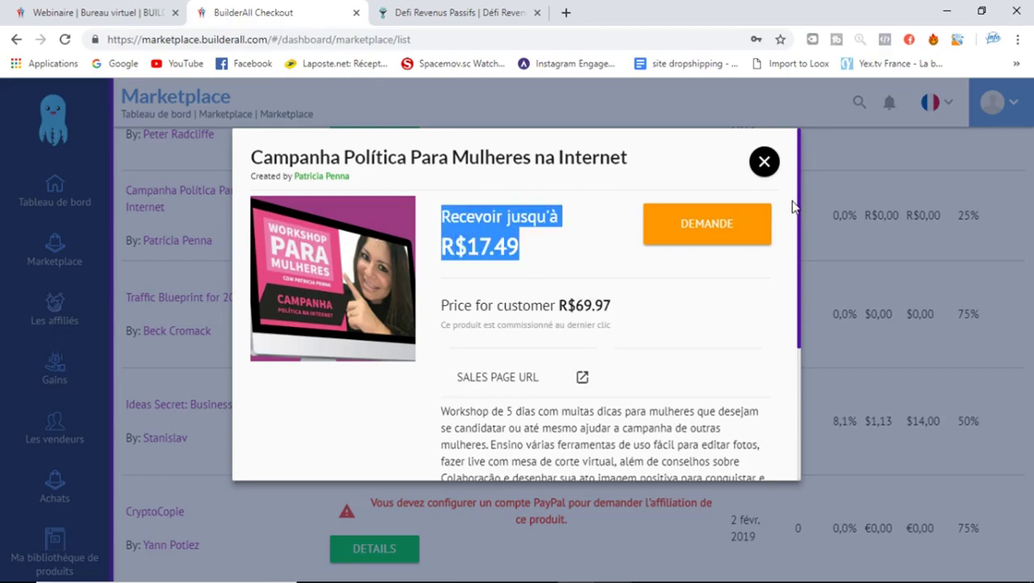
pyautogui.click(762, 161)
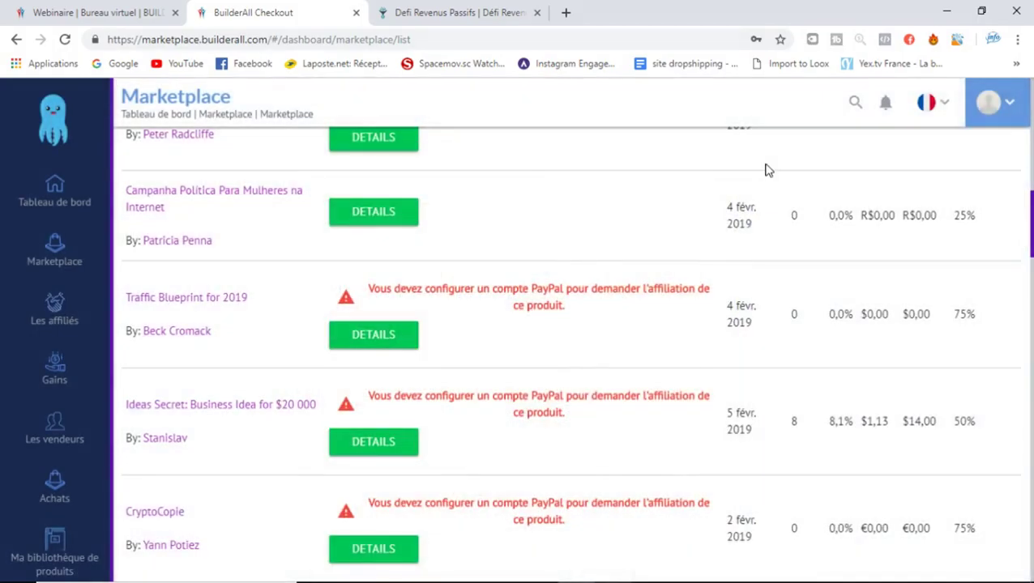
# Close the BuilderAll Checkout tab, go to Tutoriels vidéo, and expand the Micro-franchise links
pyautogui.click(356, 13)
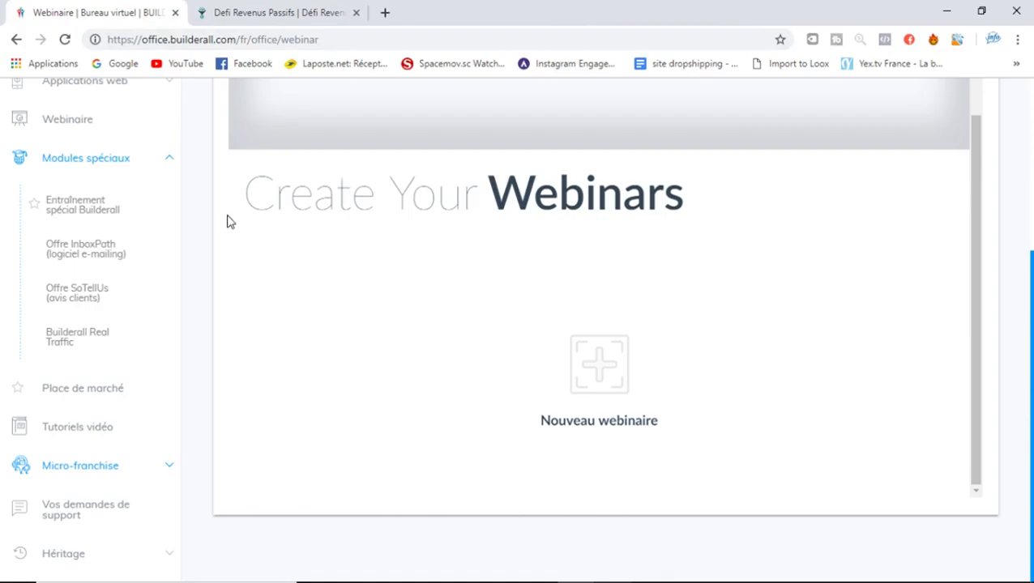
pyautogui.click(93, 427)
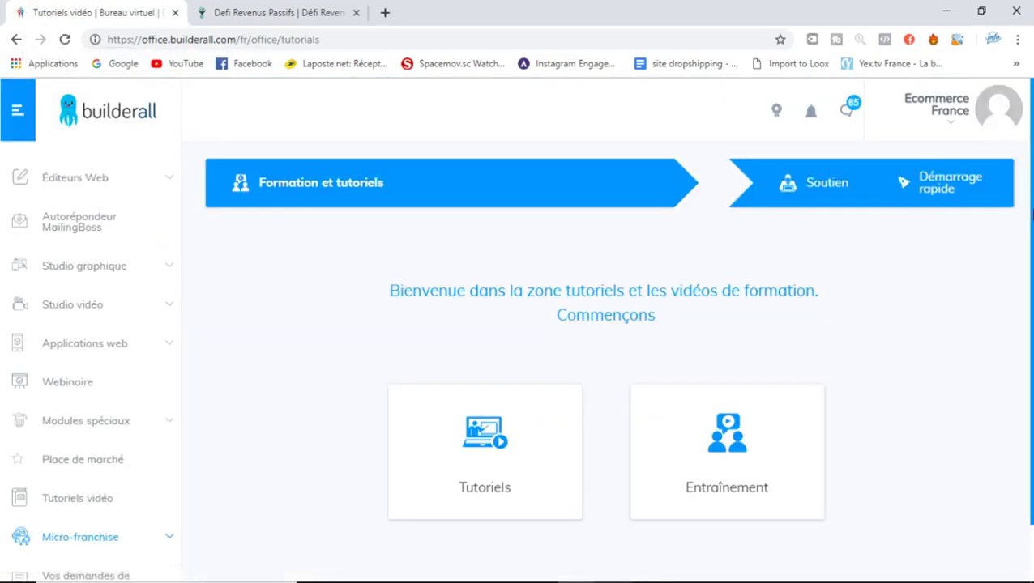
pyautogui.scroll(-1, 515, 330)
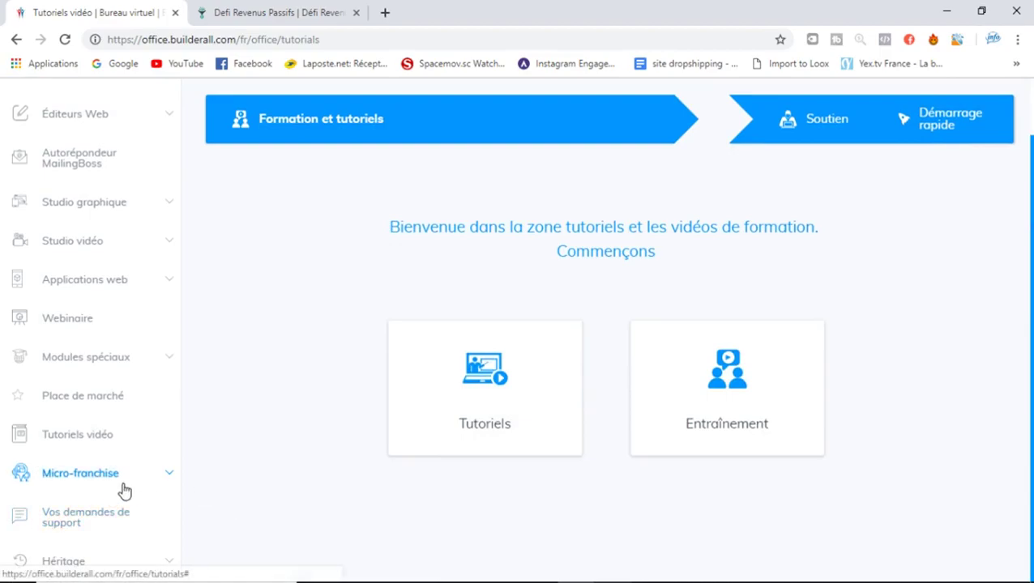
pyautogui.click(124, 491)
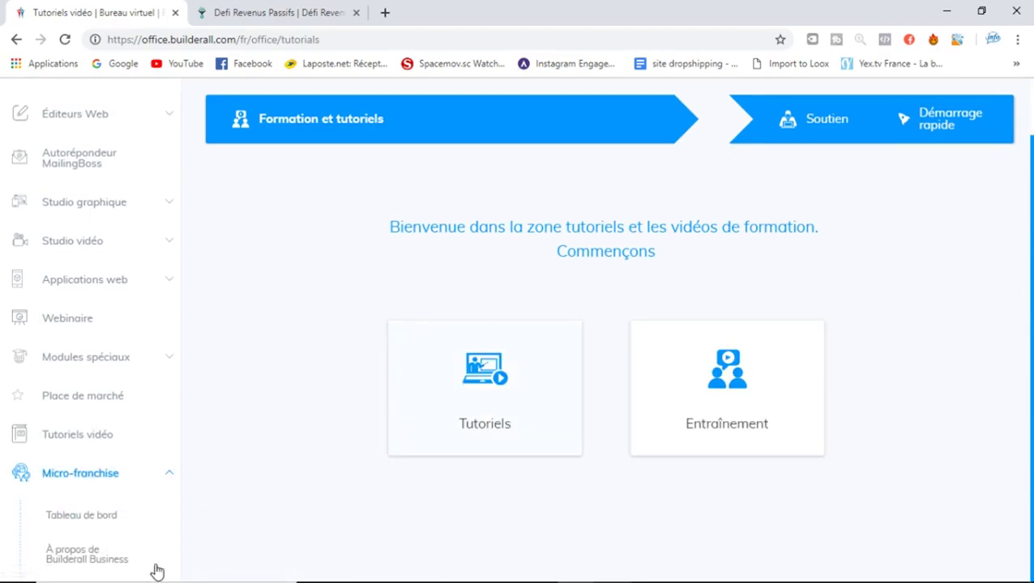
pyautogui.click(96, 525)
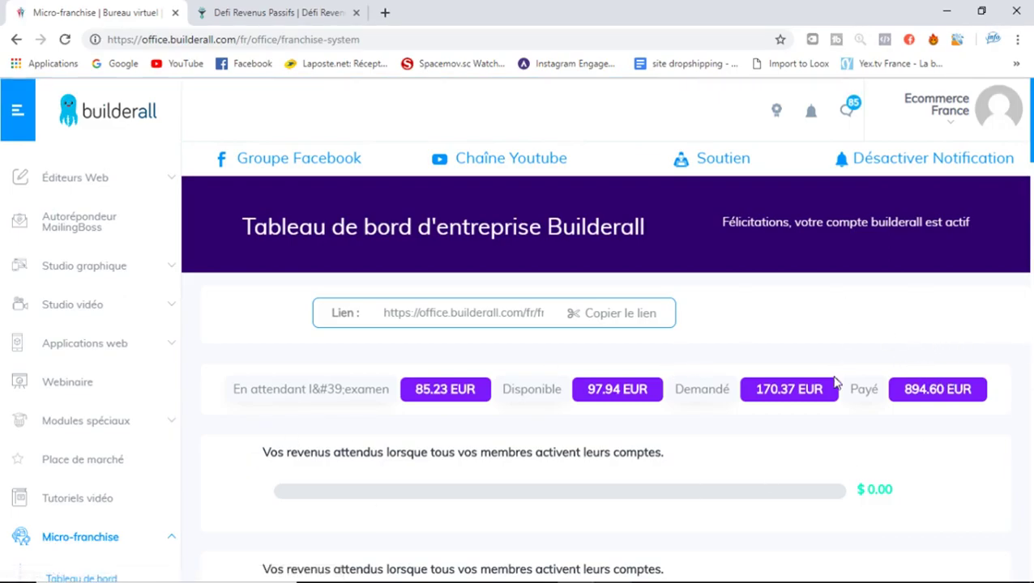
pyautogui.moveTo(963, 580)
pyautogui.doubleClick(810, 390)
pyautogui.moveTo(747, 393); pyautogui.dragTo(757, 390)
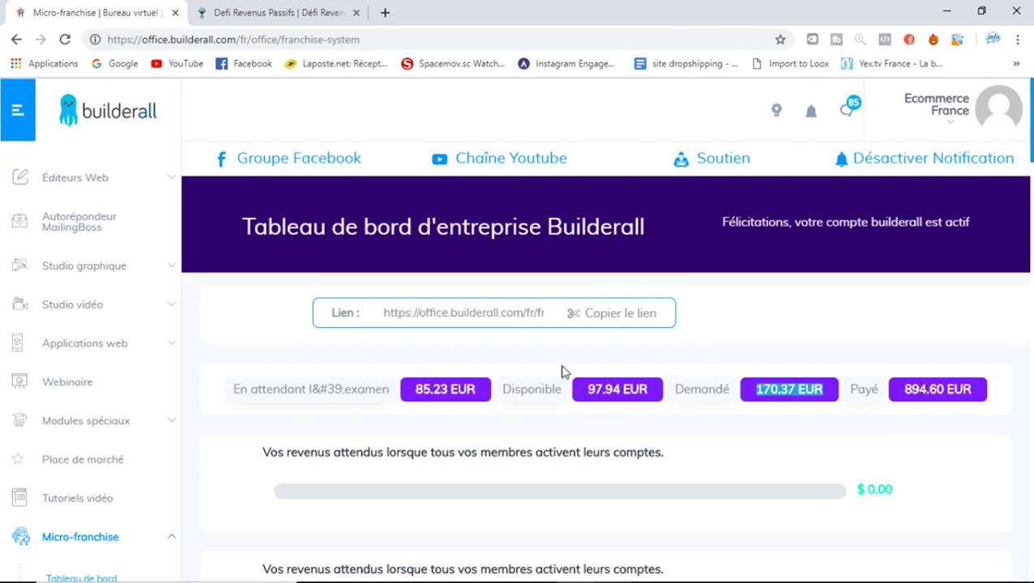
pyautogui.moveTo(656, 393); pyautogui.dragTo(581, 394)
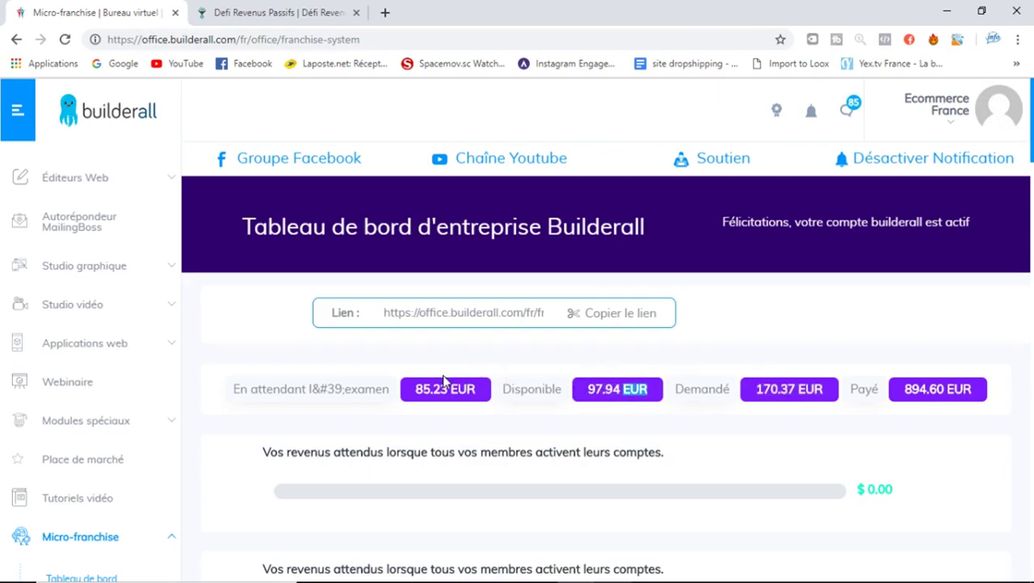
pyautogui.moveTo(465, 388); pyautogui.dragTo(397, 387)
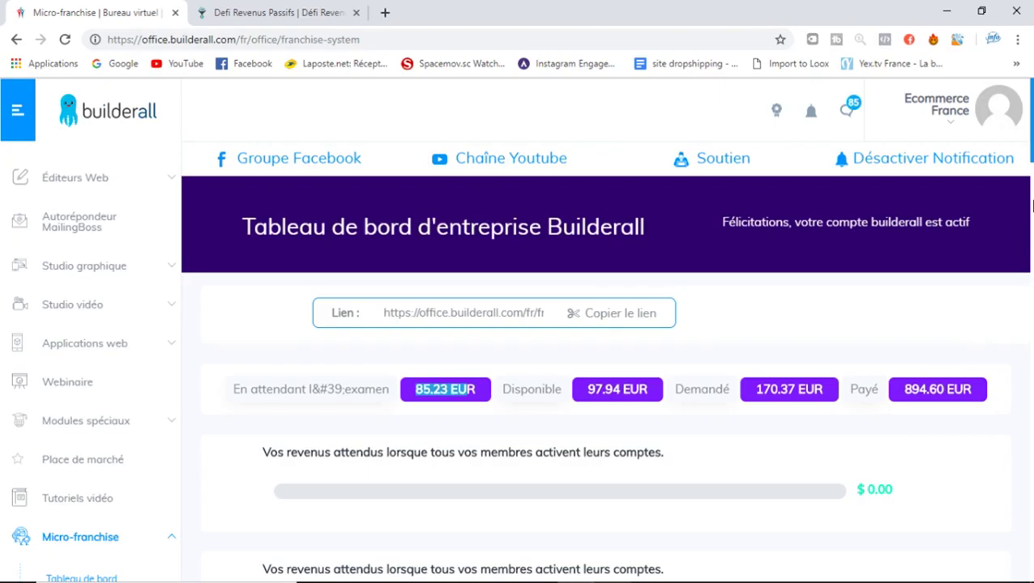
pyautogui.scroll(-5, 1032, 207)
pyautogui.moveTo(1032, 217); pyautogui.dragTo(1030, 239)
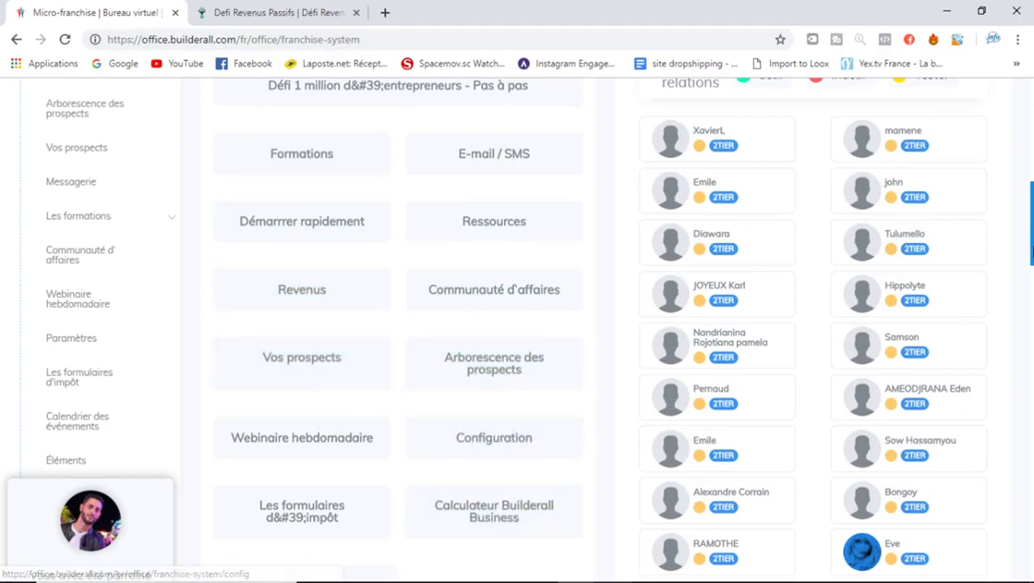
pyautogui.moveTo(1029, 239); pyautogui.dragTo(1030, 357)
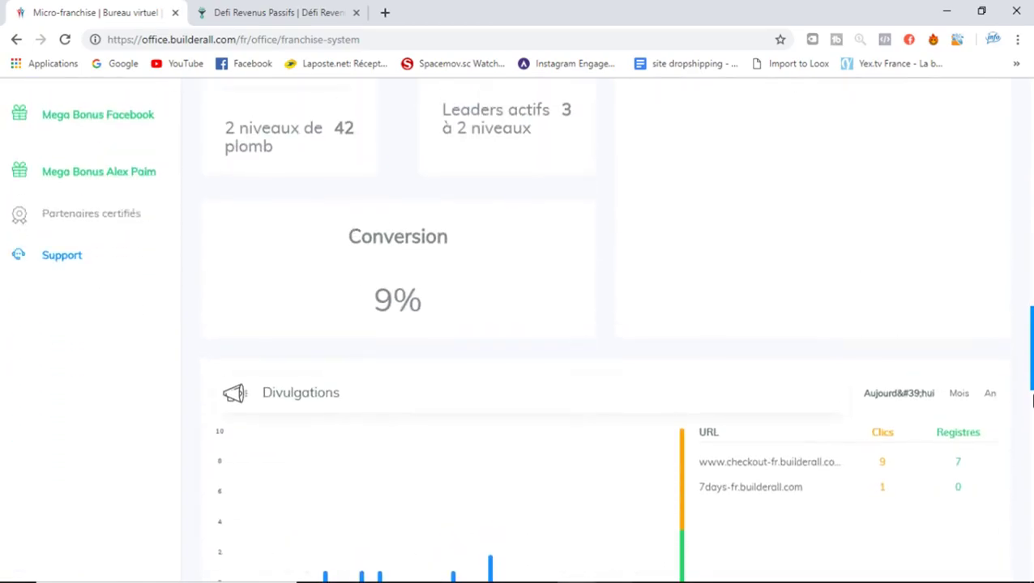
pyautogui.moveTo(1031, 349); pyautogui.dragTo(1030, 431)
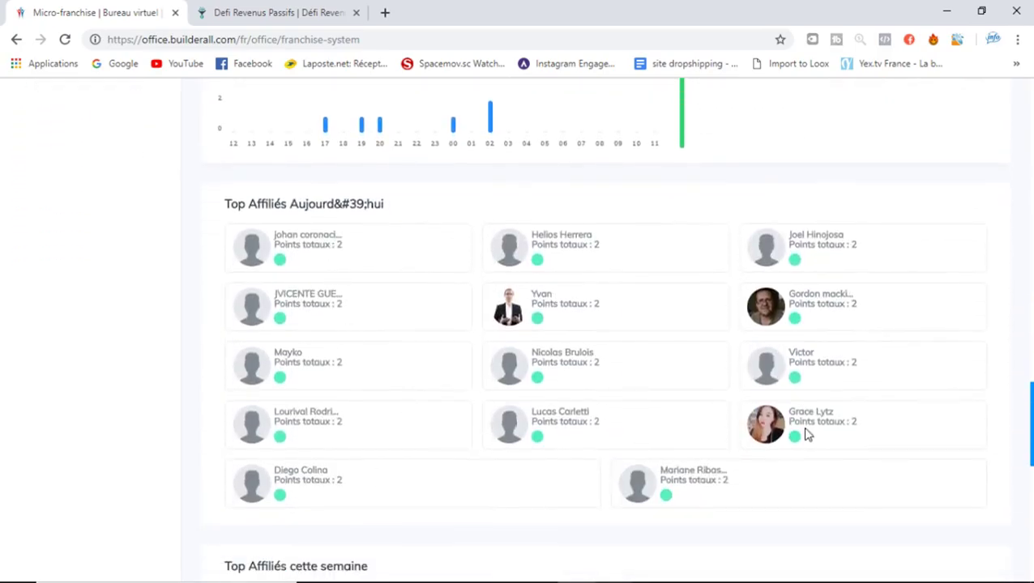
pyautogui.scroll(-1, 1030, 437)
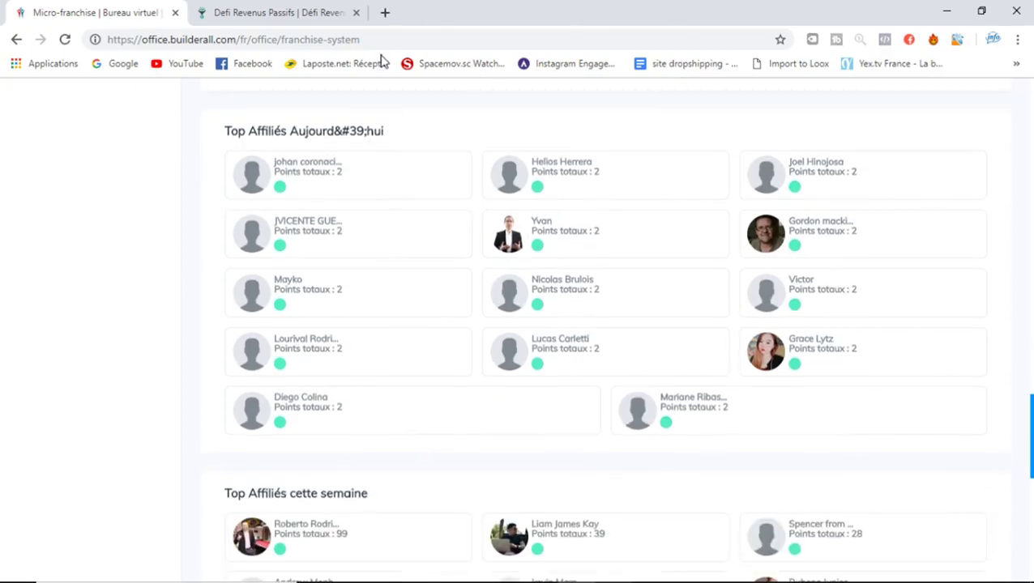
pyautogui.moveTo(1031, 434); pyautogui.dragTo(1031, 231)
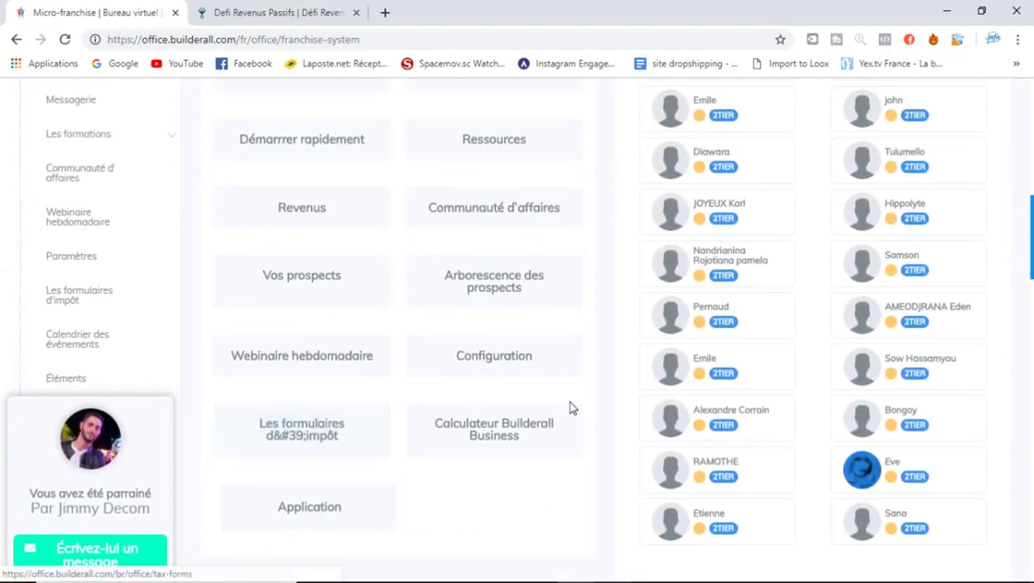
# Open the Calculateur Builderall Business and enter 10 licences and 10 affiliates
pyautogui.click(518, 435)
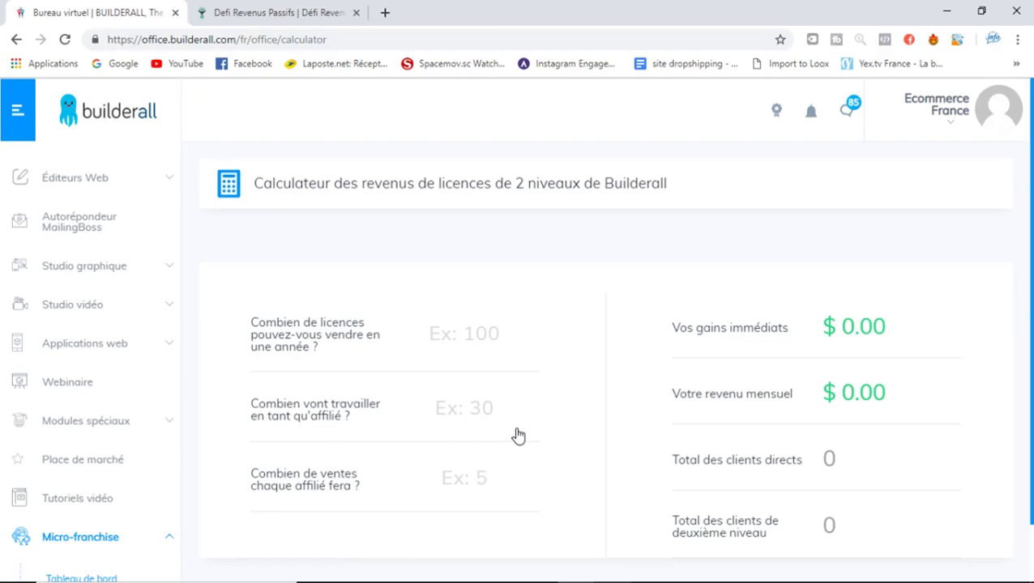
pyautogui.write('10')
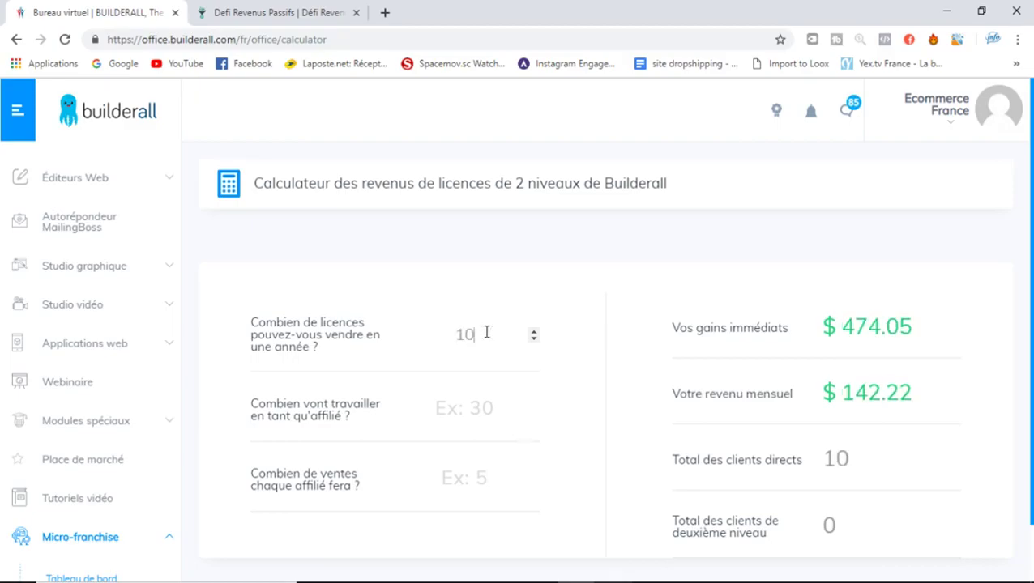
pyautogui.click(474, 409)
pyautogui.write('10')
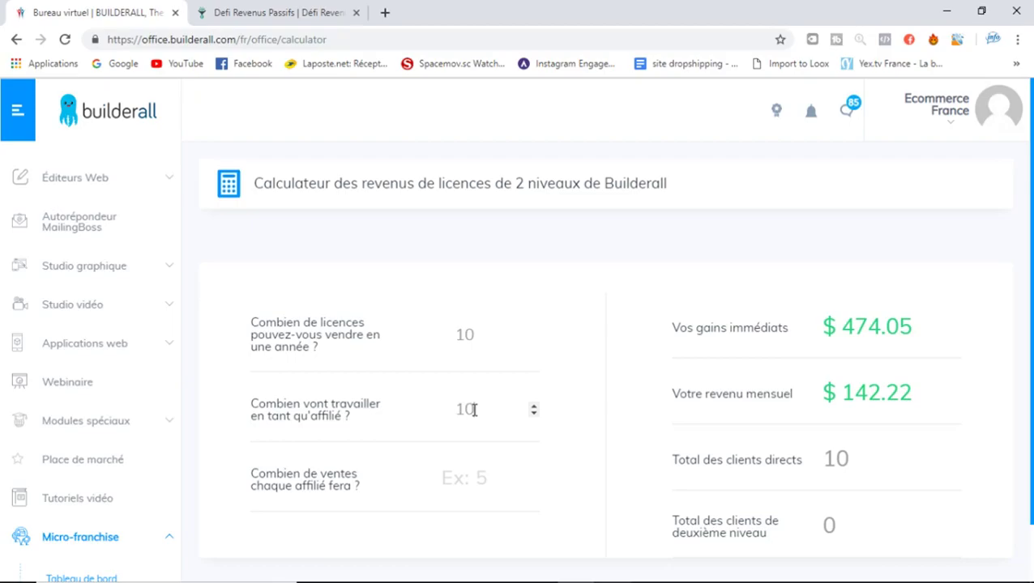
# Try 10 sales per affiliate and highlight the $474.05 immediate earnings figure
pyautogui.click(468, 478)
pyautogui.write('10')
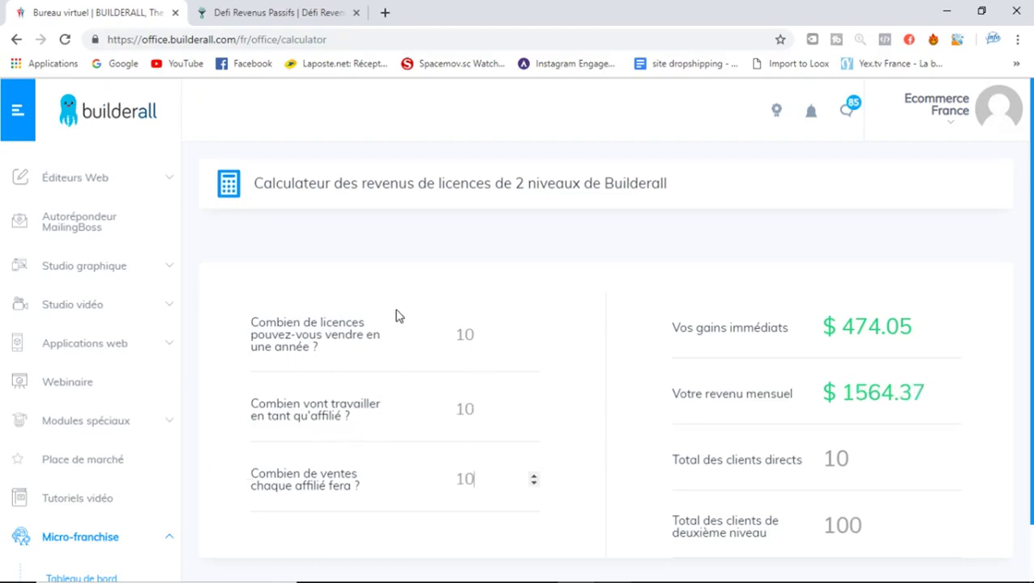
pyautogui.press('BackSpace')
pyautogui.press('BackSpace')
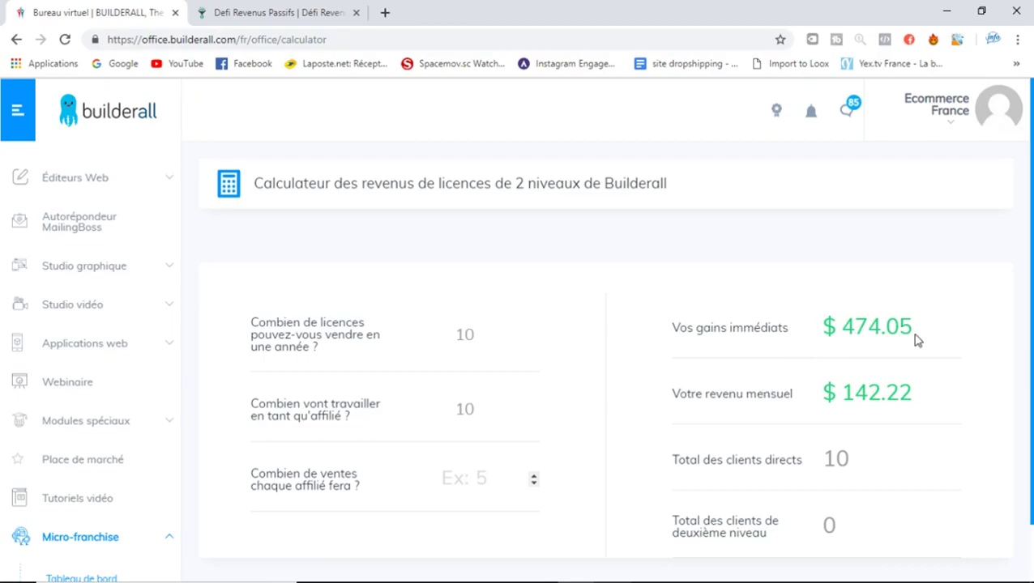
pyautogui.moveTo(934, 336); pyautogui.dragTo(810, 328)
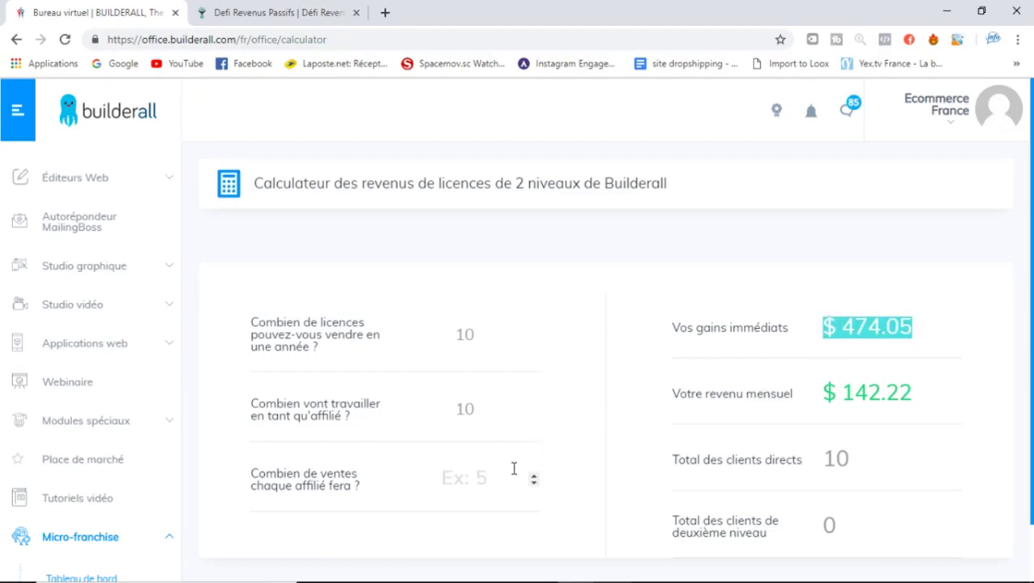
pyautogui.click(466, 477)
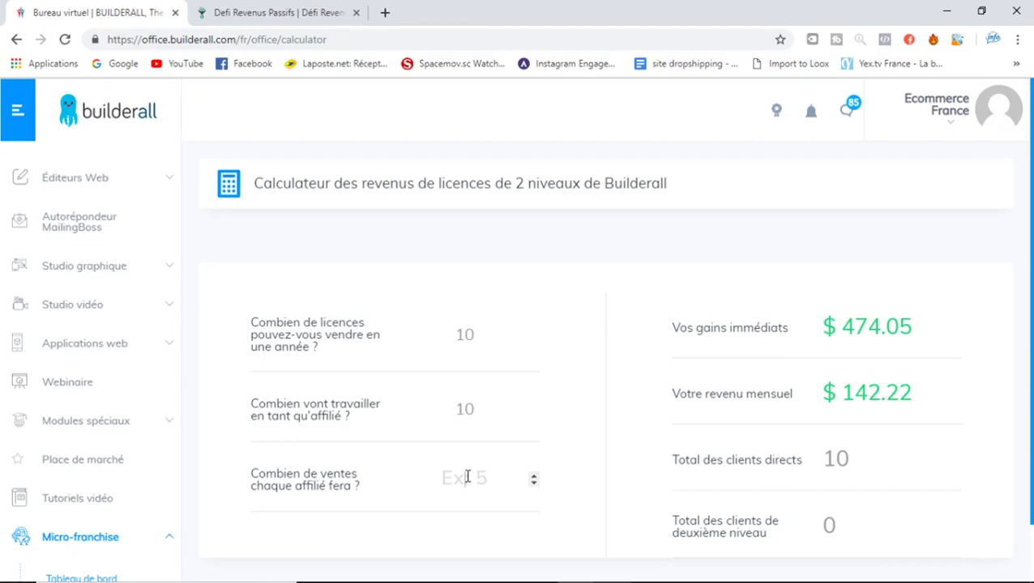
pyautogui.write('10')
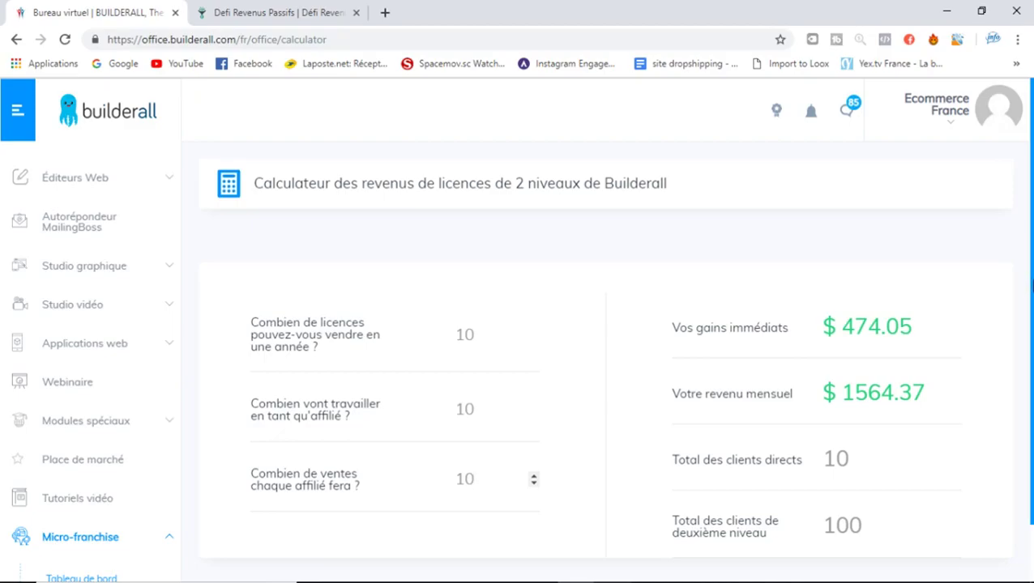
# Change sales per affiliate to 8, projecting $1279.93 monthly from 80 second-level clients
pyautogui.scroll(-1, 976, 356)
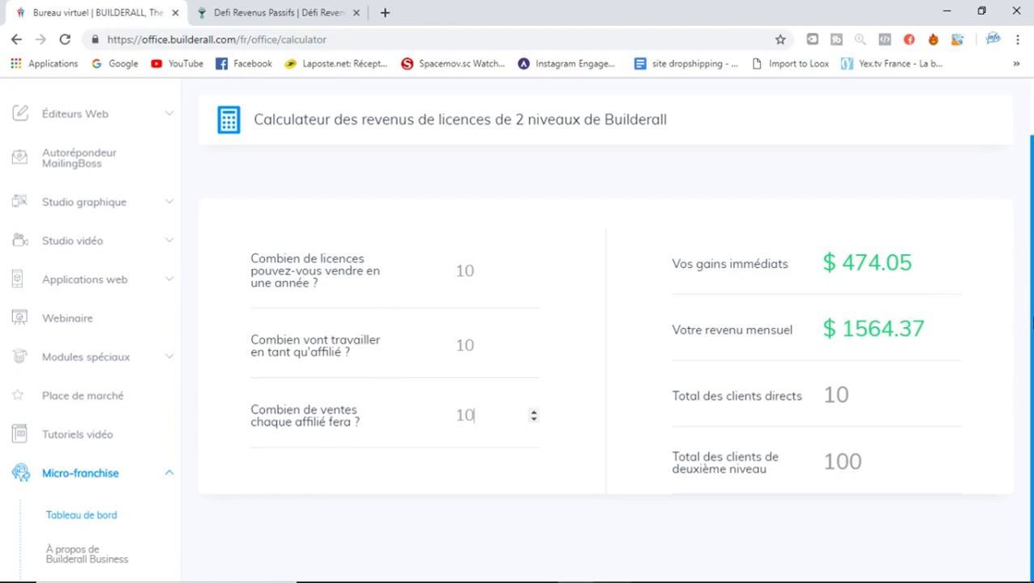
pyautogui.press('BackSpace')
pyautogui.press('BackSpace')
pyautogui.write('8')
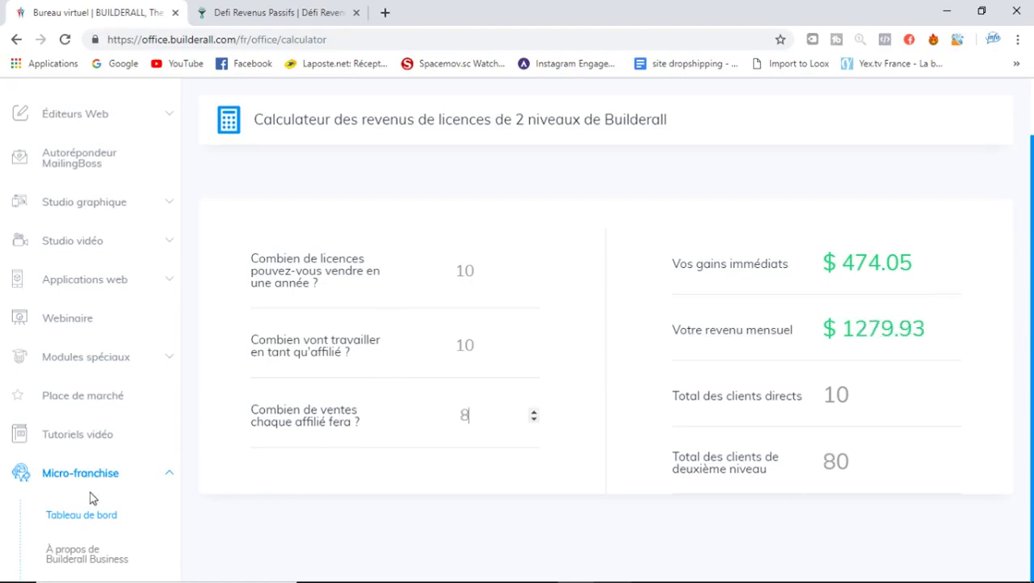
pyautogui.click(168, 480)
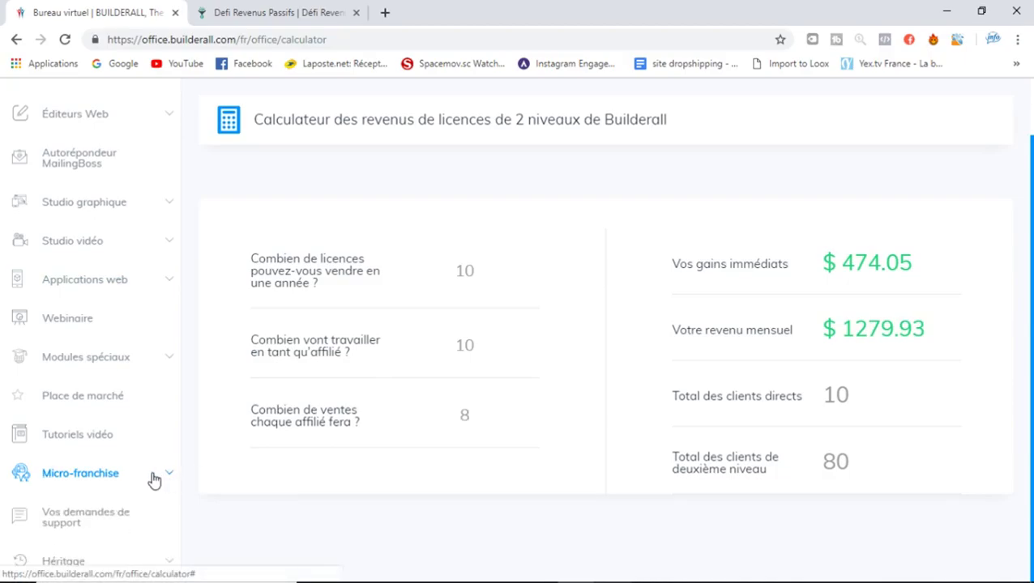
pyautogui.scroll(-2, 154, 480)
pyautogui.scroll(-3, 154, 481)
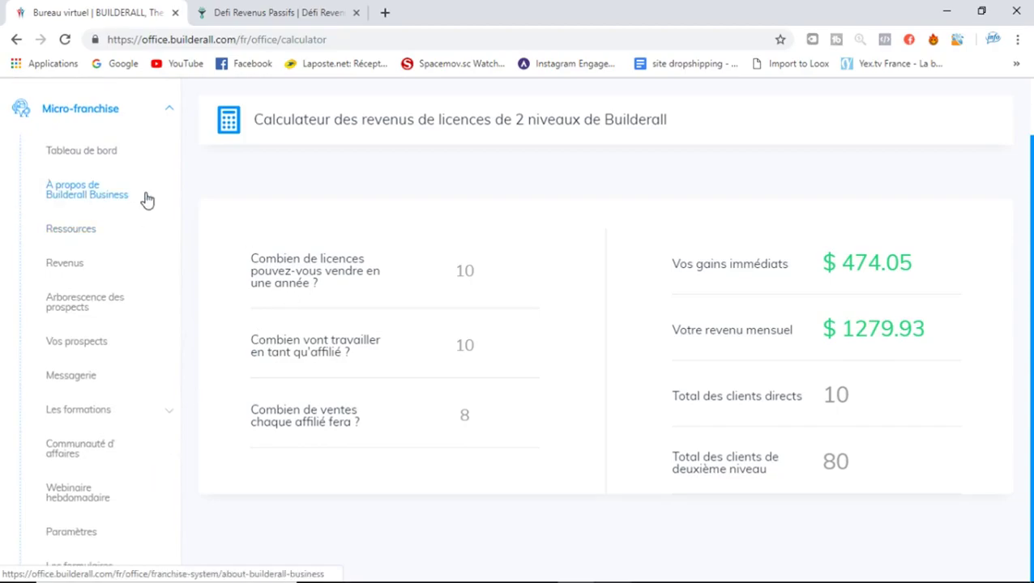
pyautogui.click(81, 235)
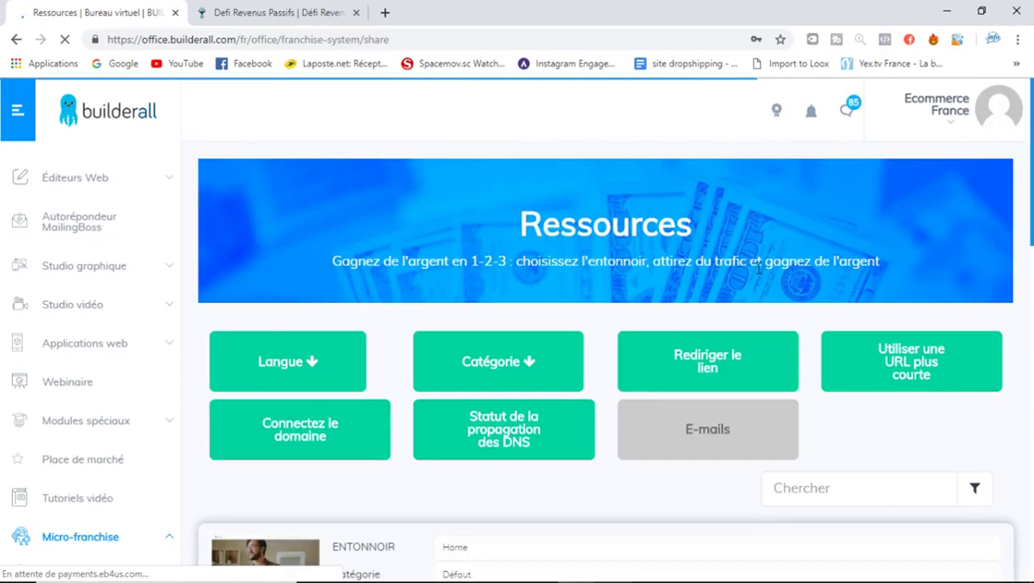
pyautogui.scroll(-2, 1032, 209)
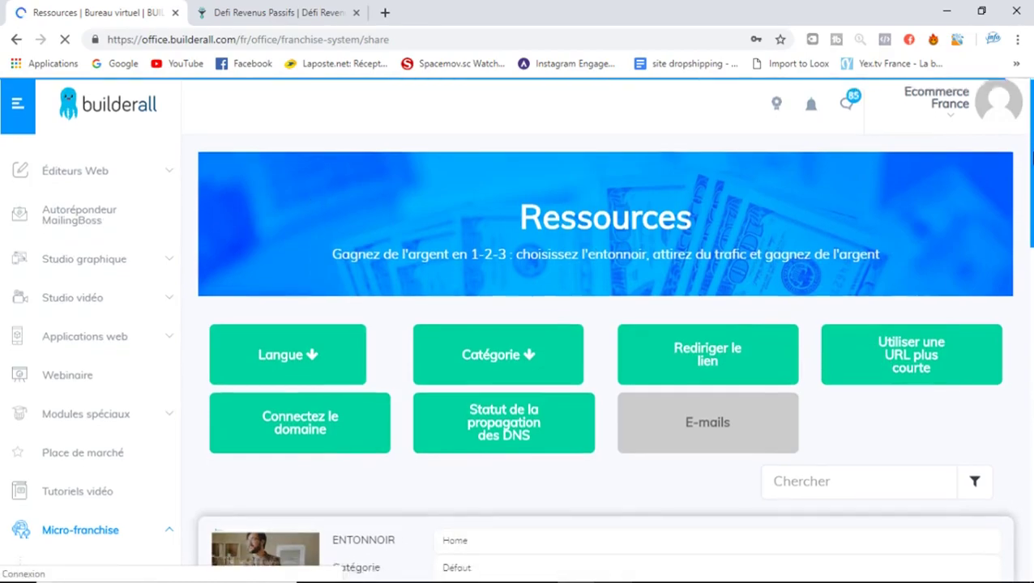
pyautogui.moveTo(1032, 209); pyautogui.dragTo(1031, 506)
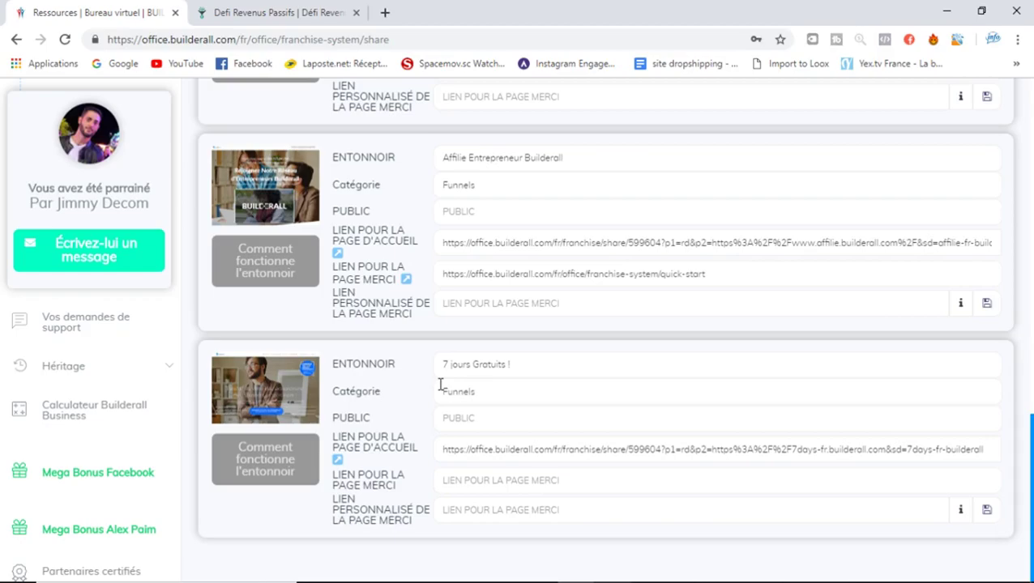
pyautogui.scroll(1, 641, 332)
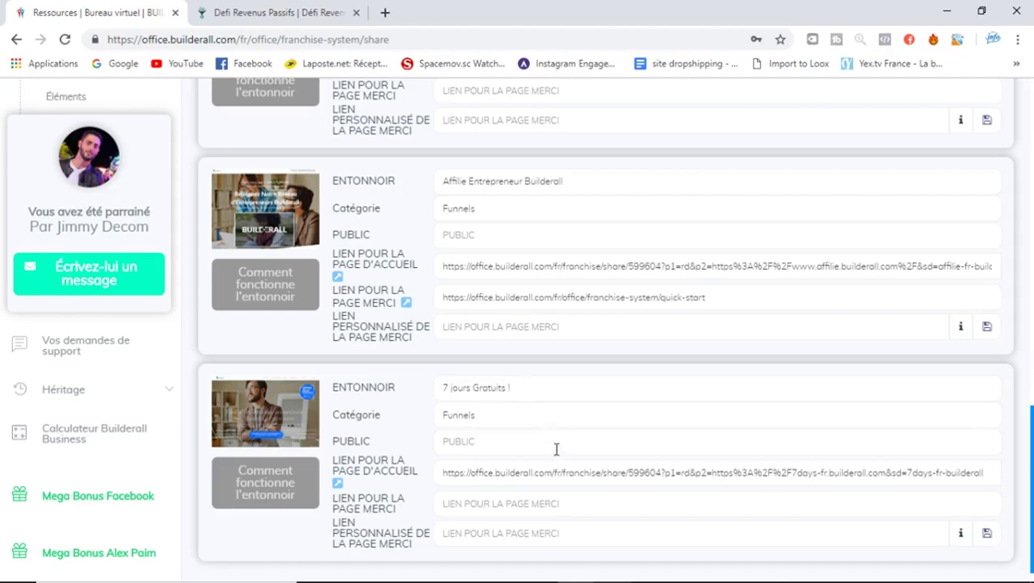
pyautogui.scroll(2, 605, 324)
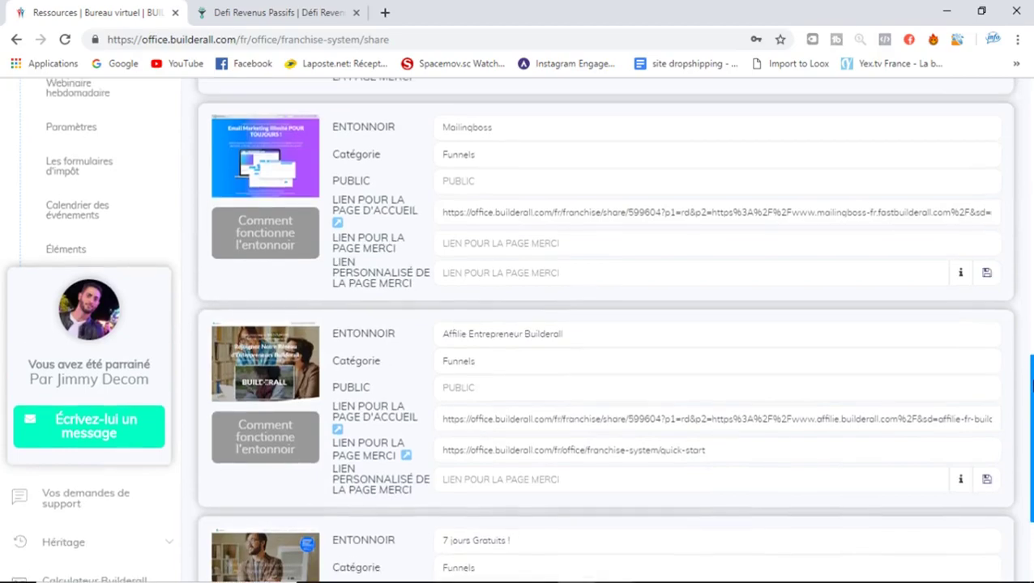
pyautogui.moveTo(1032, 384); pyautogui.dragTo(1032, 120)
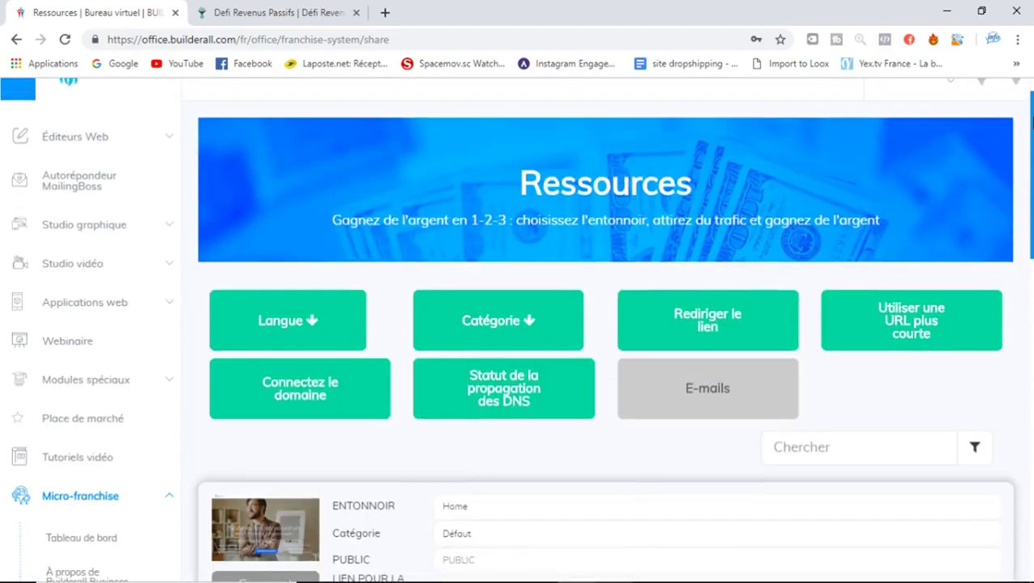
pyautogui.click(535, 306)
pyautogui.click(523, 431)
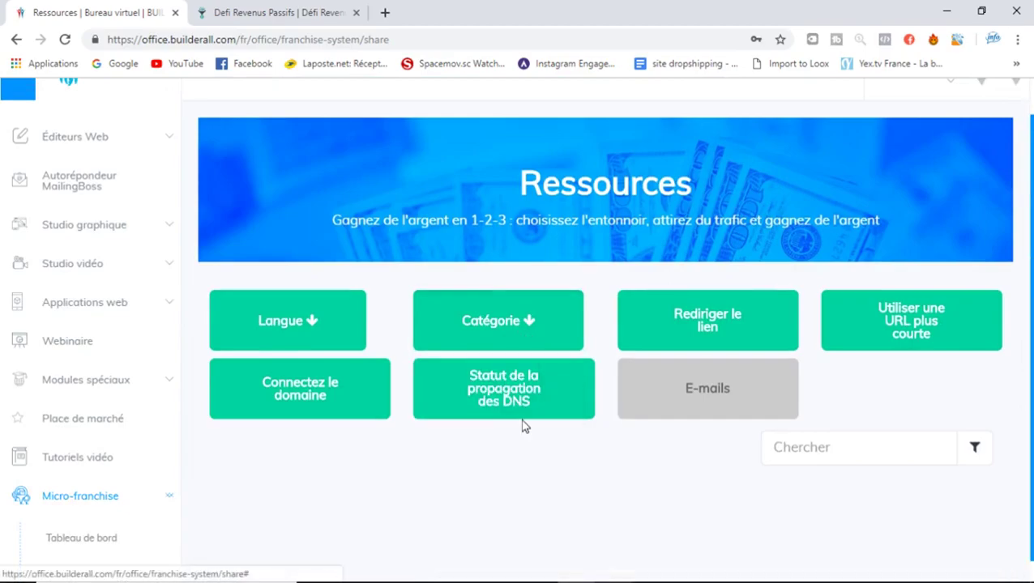
pyautogui.moveTo(1032, 170); pyautogui.dragTo(1031, 261)
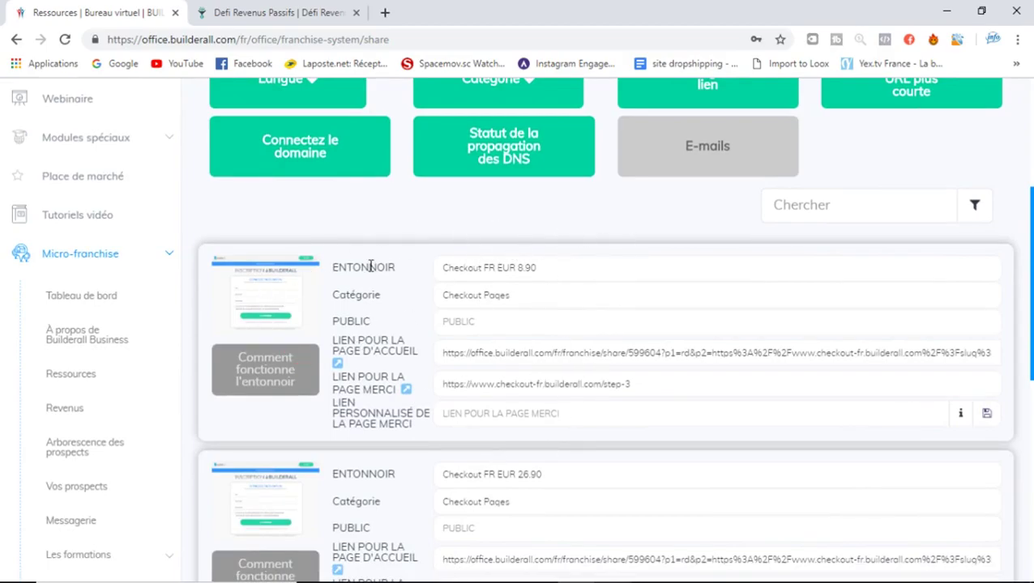
pyautogui.scroll(-2, 567, 280)
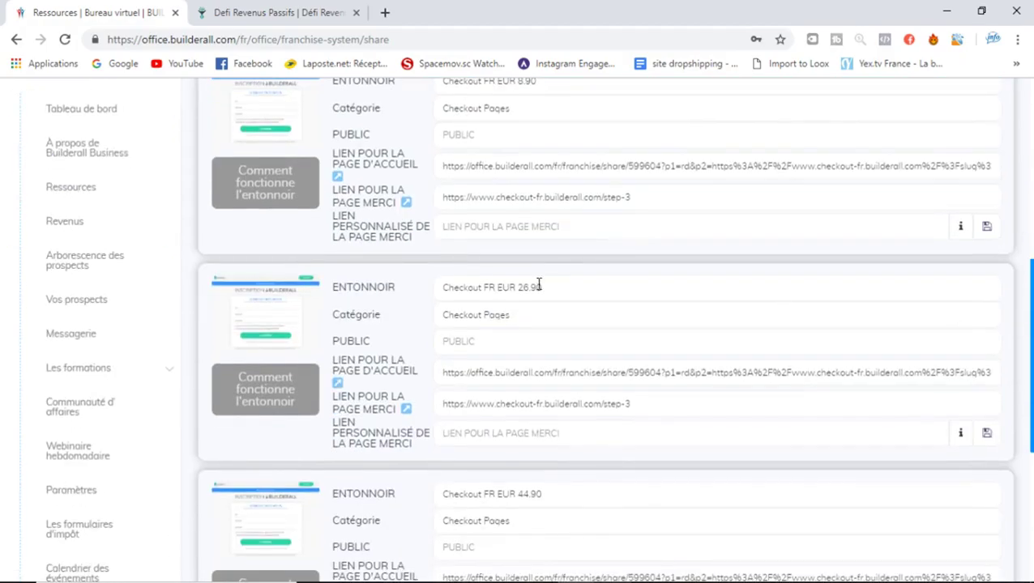
pyautogui.moveTo(1031, 306); pyautogui.dragTo(1028, 373)
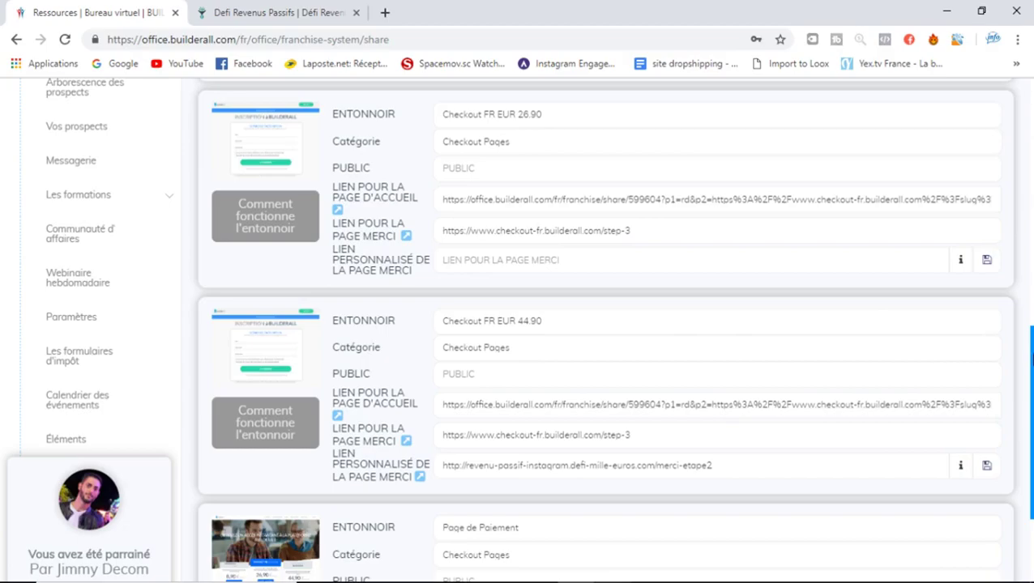
pyautogui.moveTo(1030, 357); pyautogui.dragTo(1030, 379)
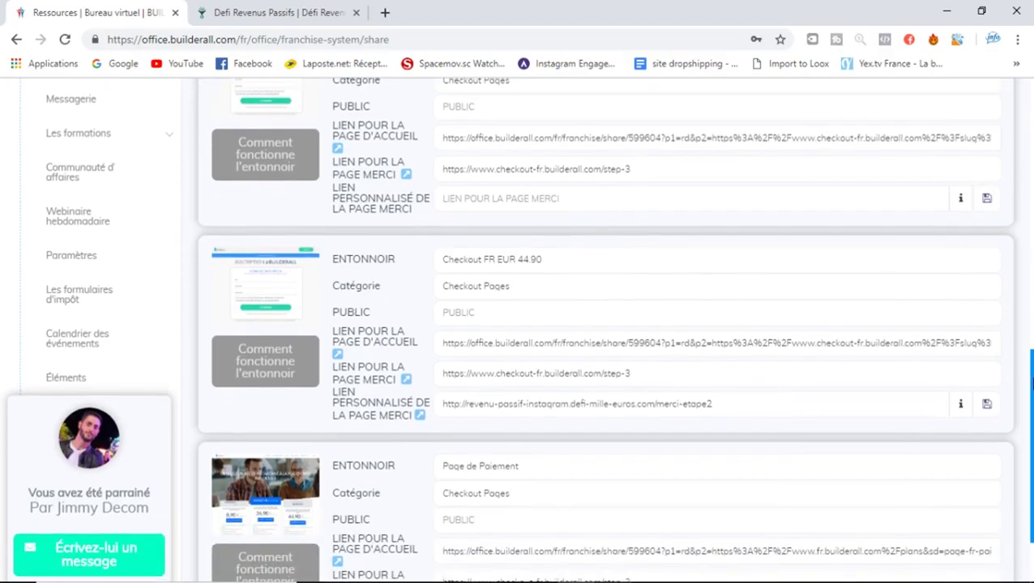
pyautogui.scroll(-2, 1030, 412)
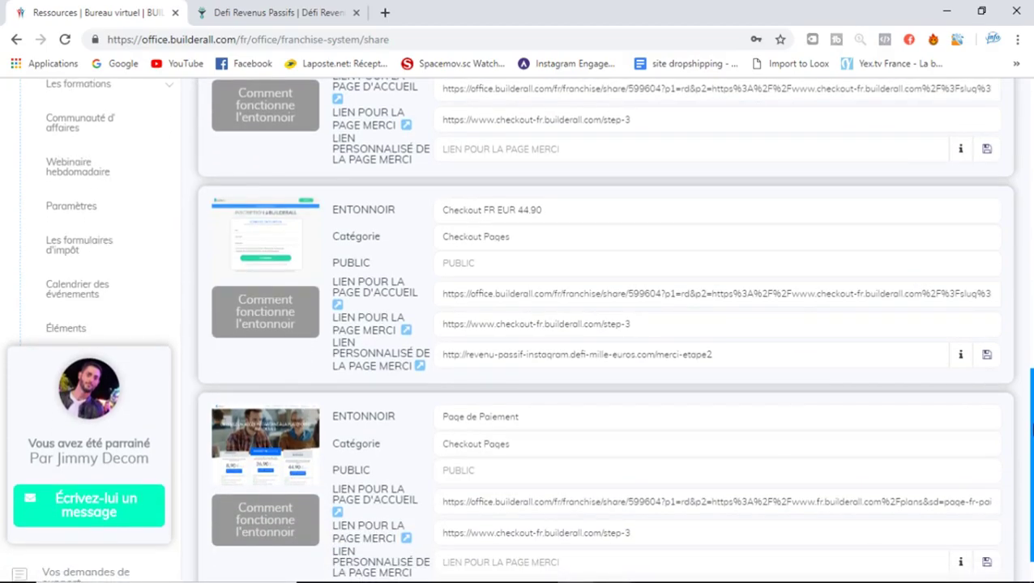
pyautogui.moveTo(1031, 466); pyautogui.dragTo(1031, 258)
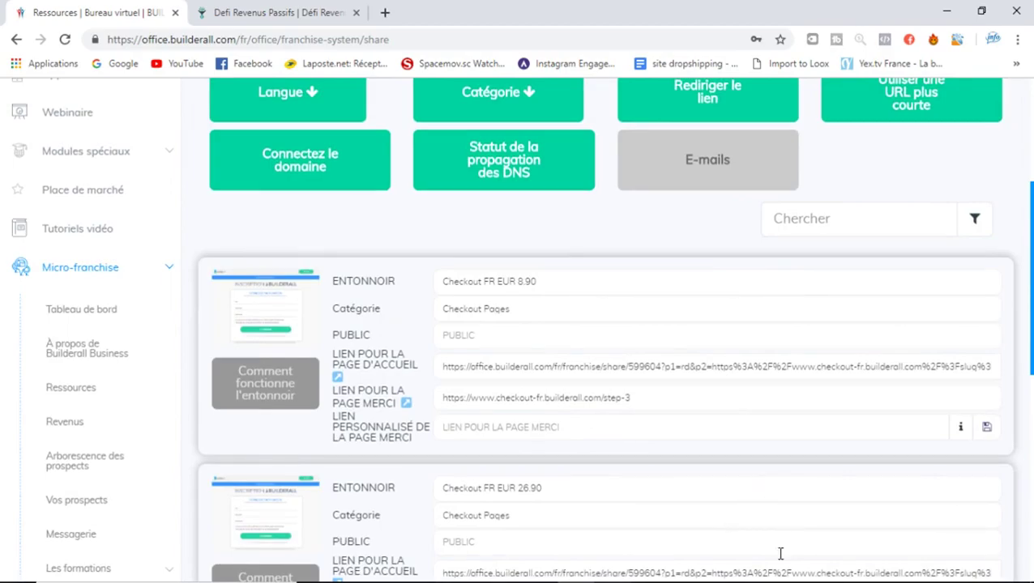
pyautogui.moveTo(1032, 279); pyautogui.dragTo(1031, 347)
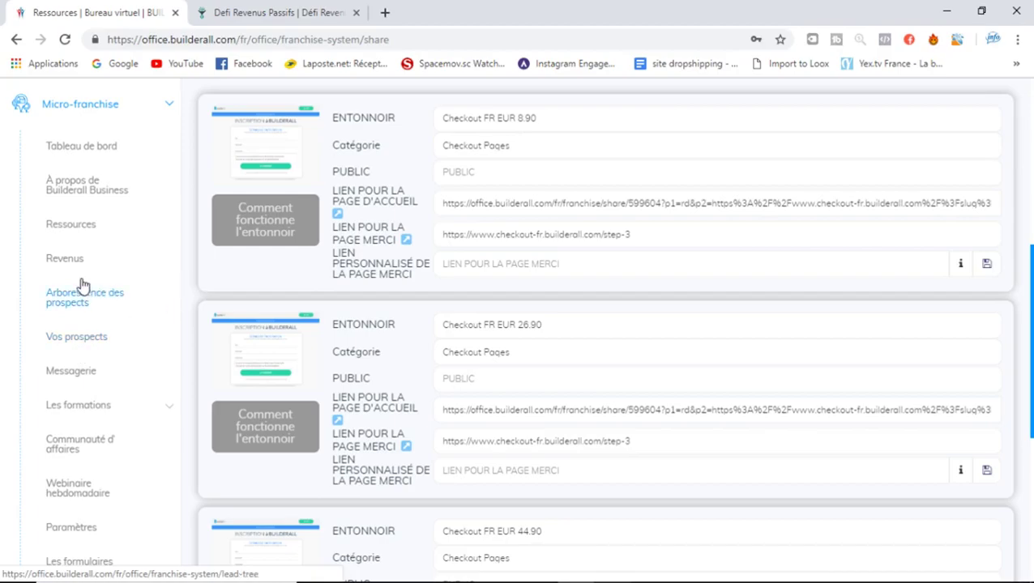
# Open Micro-franchise > Messagerie and place the cursor in the message subject field
pyautogui.click(91, 373)
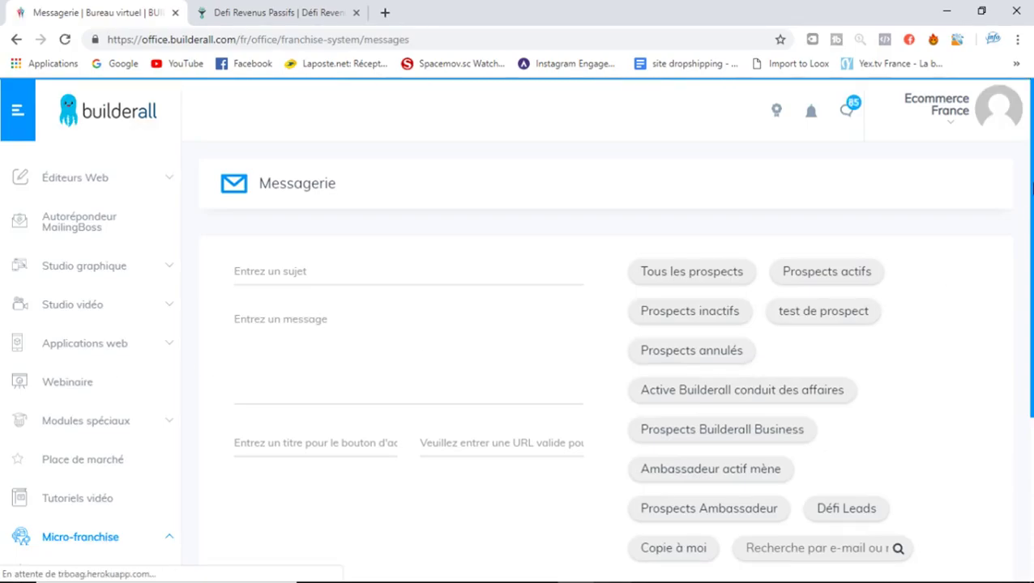
pyautogui.scroll(-1, 1032, 188)
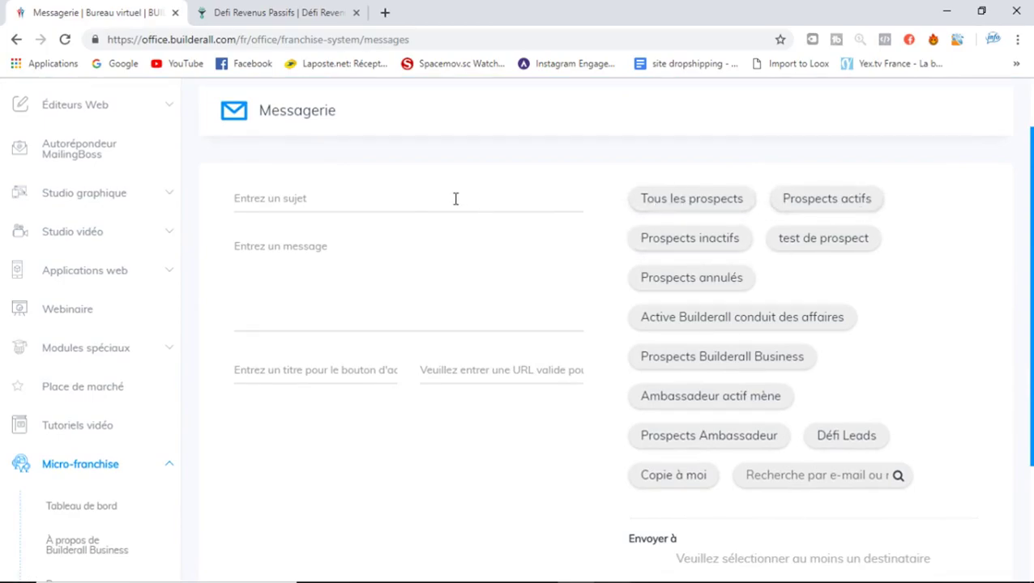
pyautogui.click(303, 196)
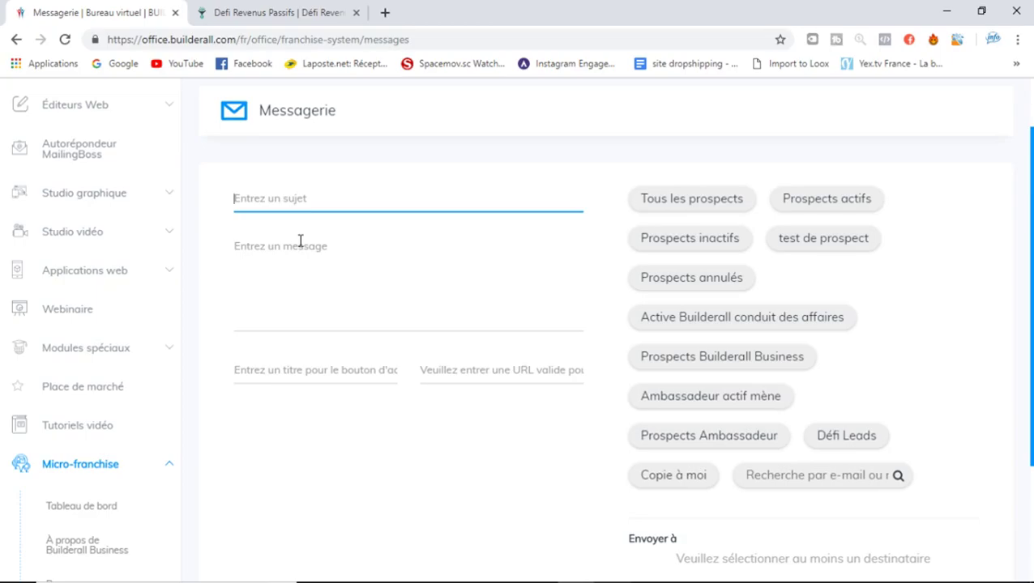
pyautogui.scroll(-2, 872, 318)
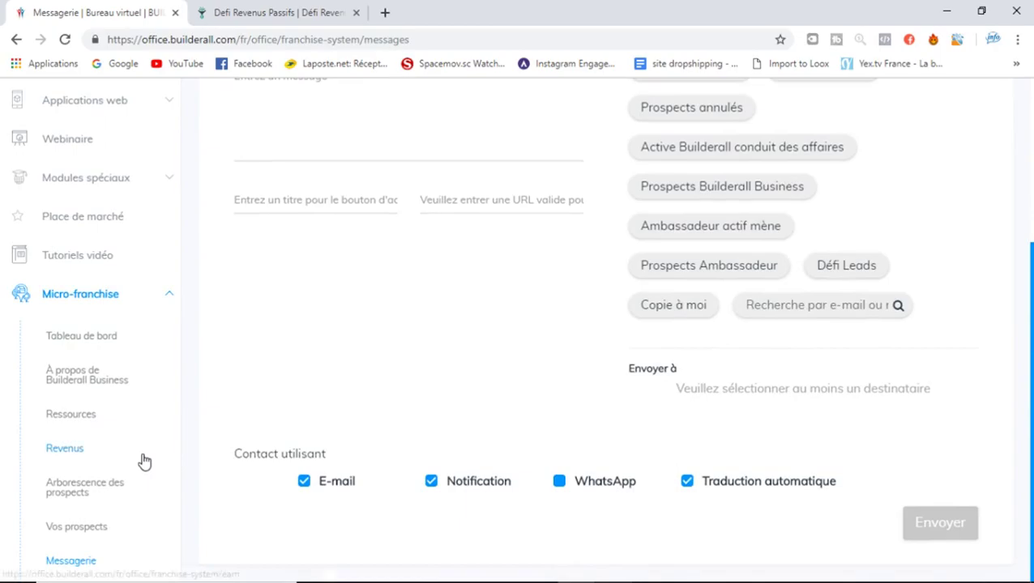
pyautogui.scroll(1, 145, 462)
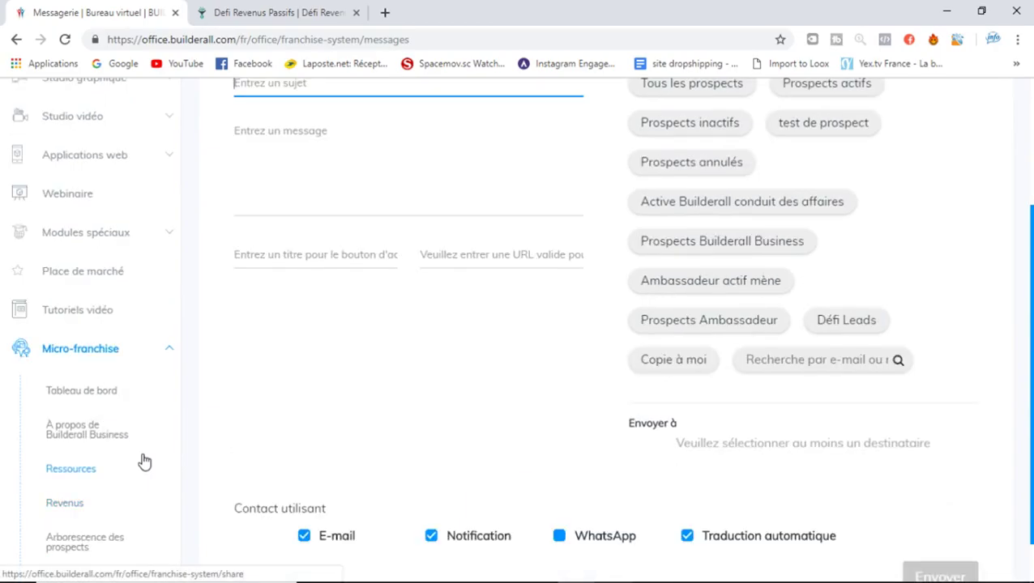
# Browse the Micro-franchise sidebar, expanding and collapsing the Les formations training levels
pyautogui.click(148, 357)
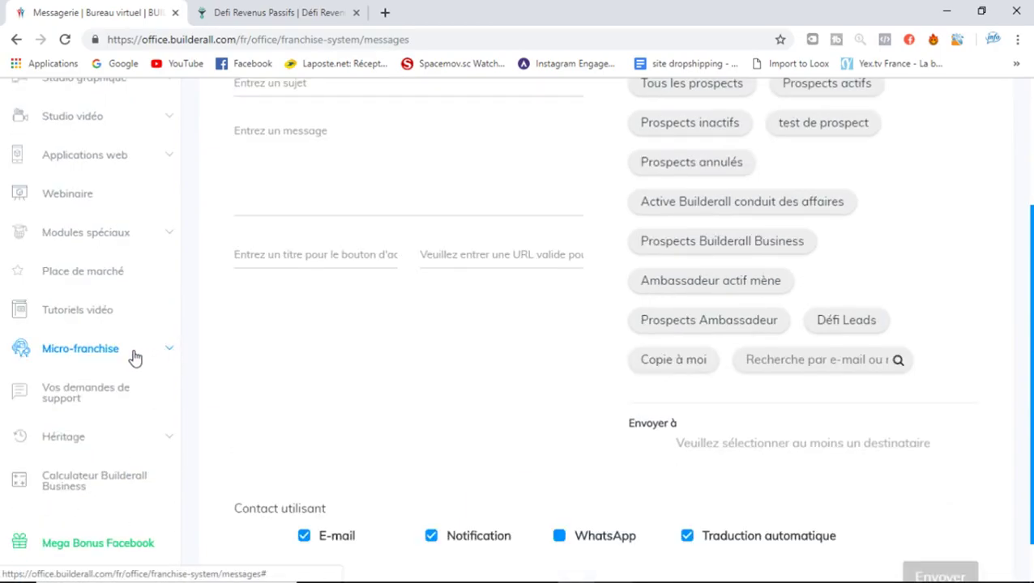
pyautogui.click(134, 358)
pyautogui.scroll(-3, 134, 358)
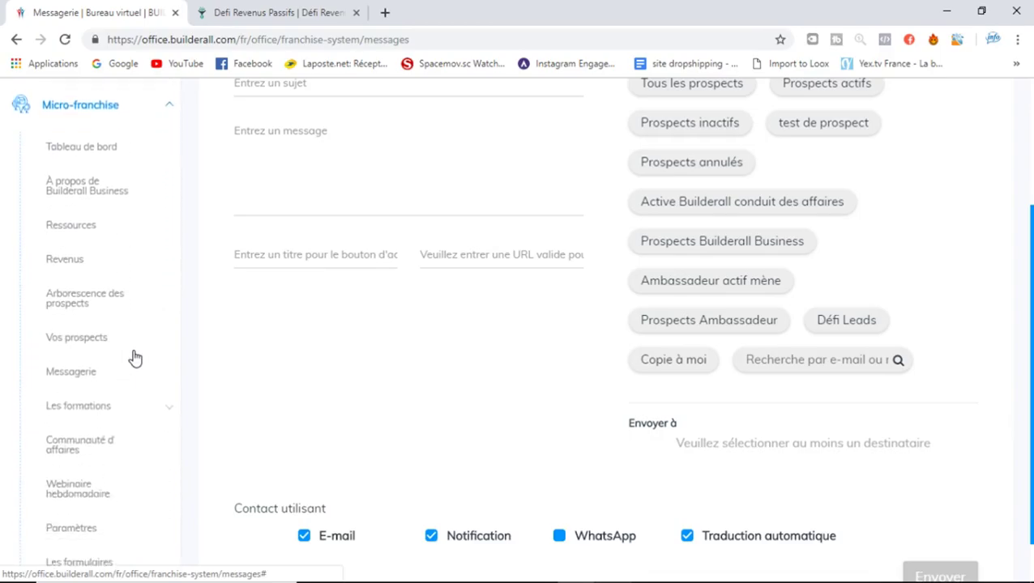
pyautogui.scroll(-1, 134, 358)
pyautogui.scroll(-1, 135, 358)
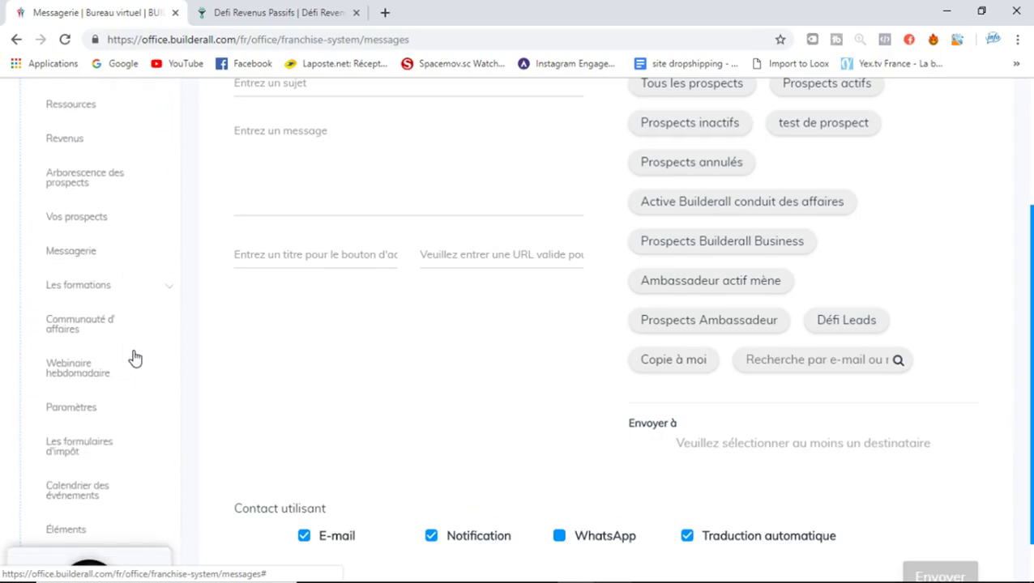
pyautogui.click(123, 295)
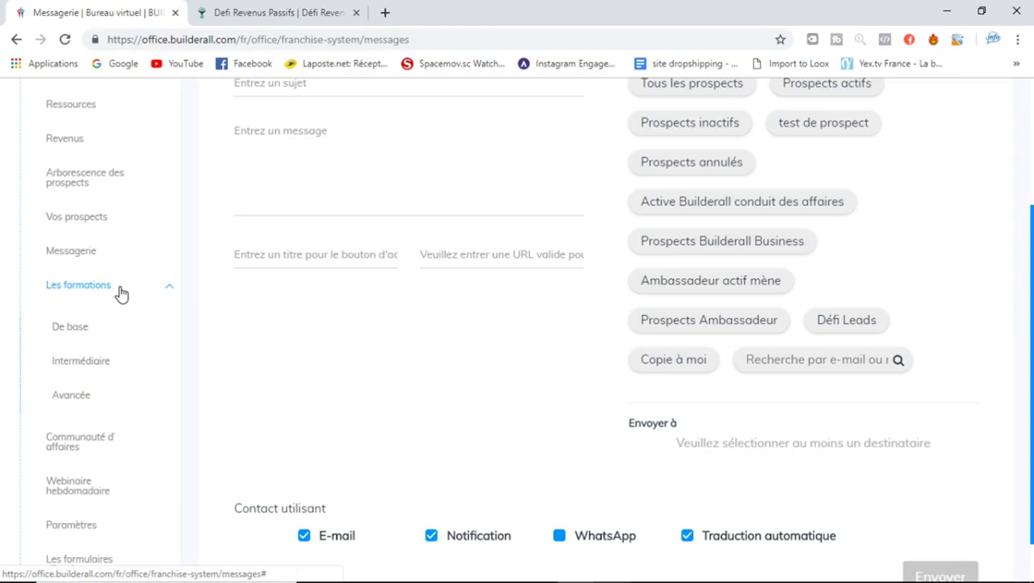
pyautogui.click(120, 290)
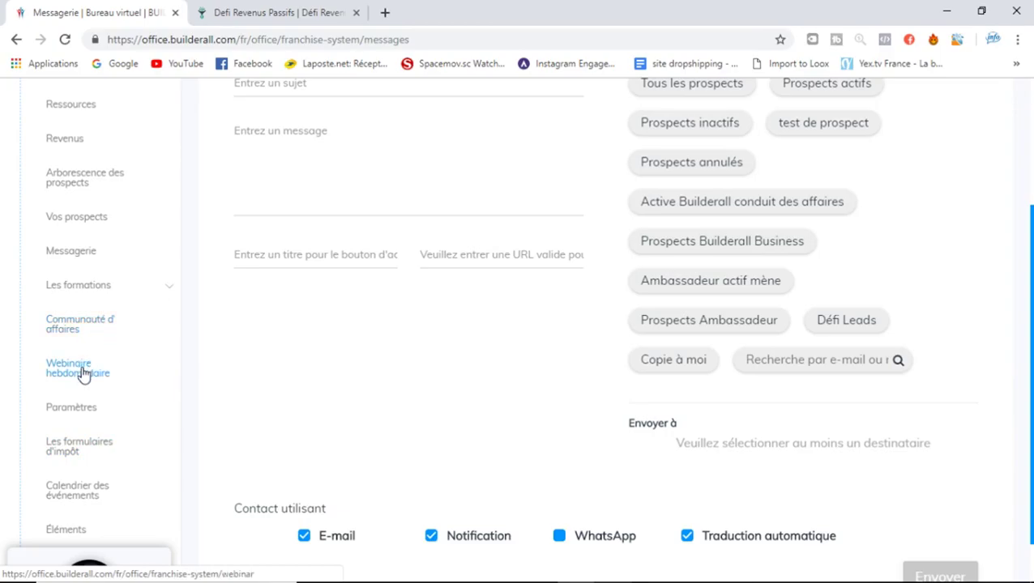
# Open Webinaire hebdomadaire and scroll its frame through the replay video and comments
pyautogui.click(84, 374)
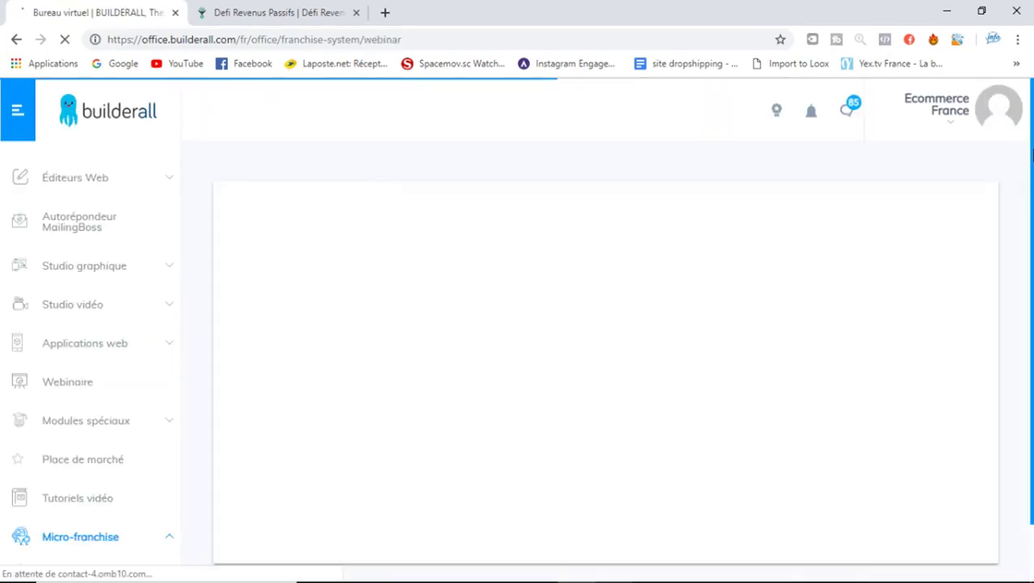
pyautogui.moveTo(1032, 157); pyautogui.dragTo(1032, 182)
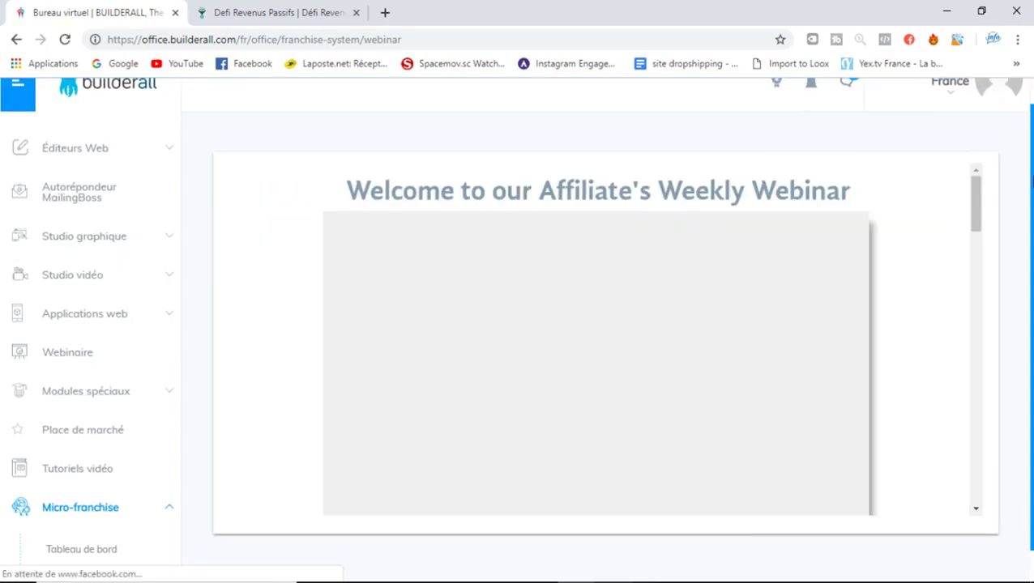
pyautogui.moveTo(1032, 168); pyautogui.dragTo(1032, 194)
pyautogui.moveTo(977, 171); pyautogui.dragTo(976, 185)
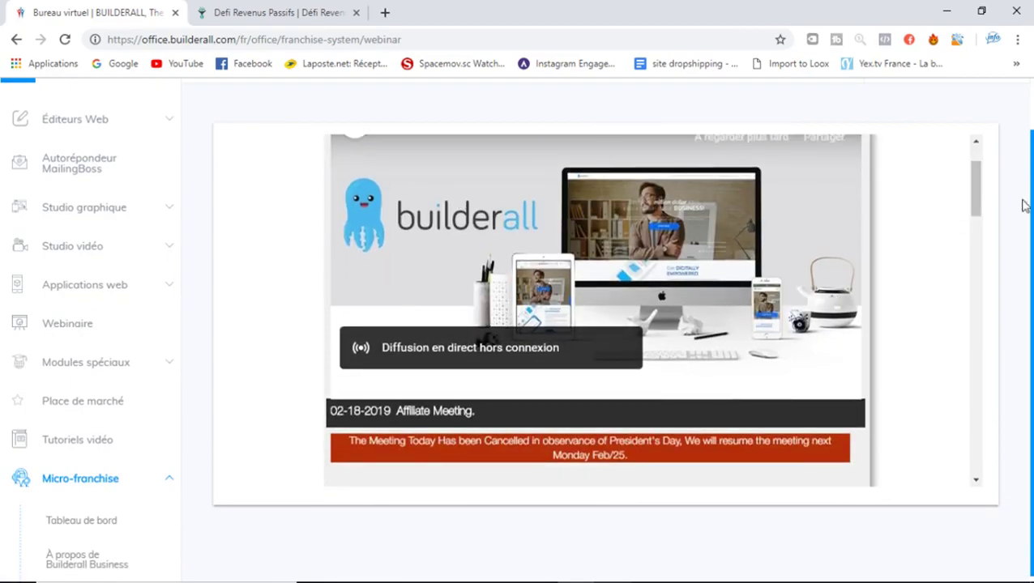
pyautogui.moveTo(977, 199); pyautogui.dragTo(985, 239)
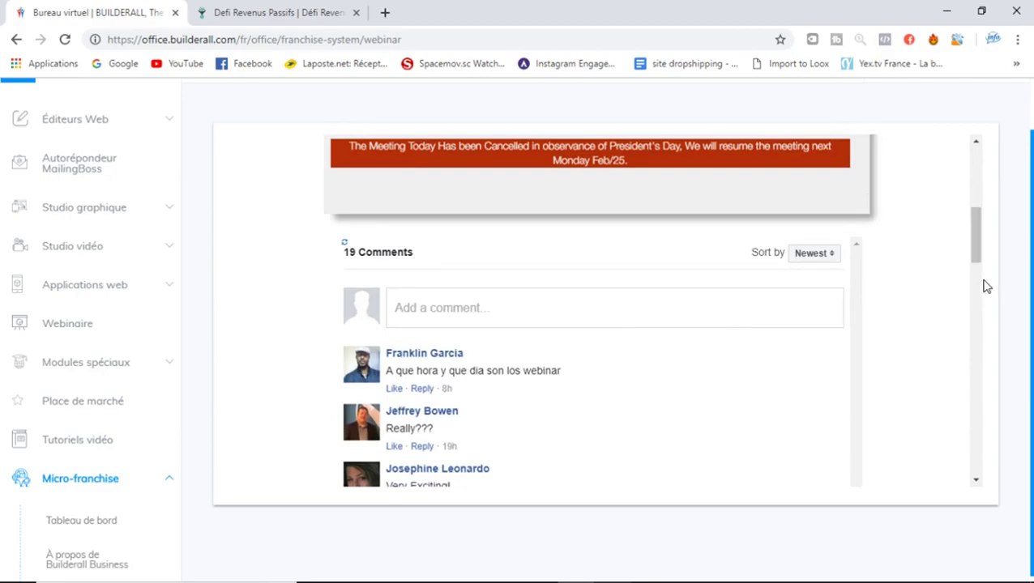
pyautogui.moveTo(976, 231); pyautogui.dragTo(1017, 154)
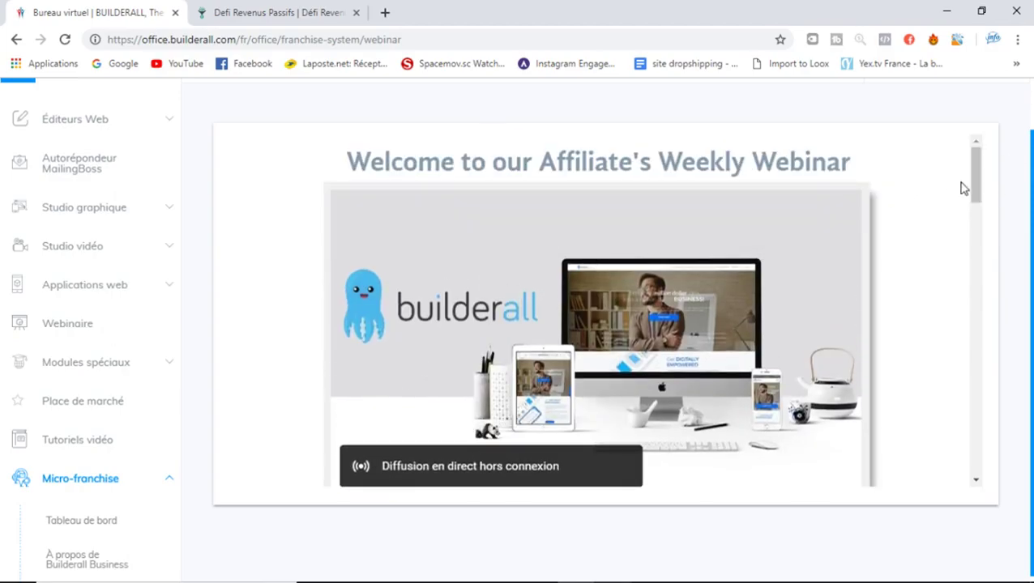
pyautogui.moveTo(976, 188)
pyautogui.mouseDown()
pyautogui.moveTo(976, 219)
pyautogui.moveTo(978, 201)
pyautogui.mouseUp()
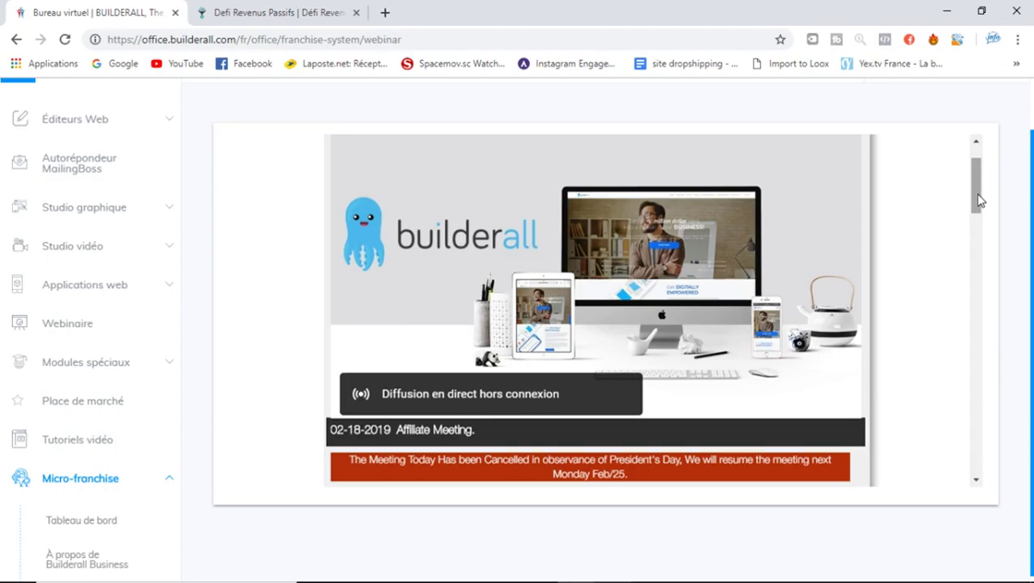
pyautogui.moveTo(978, 200); pyautogui.dragTo(1031, 194)
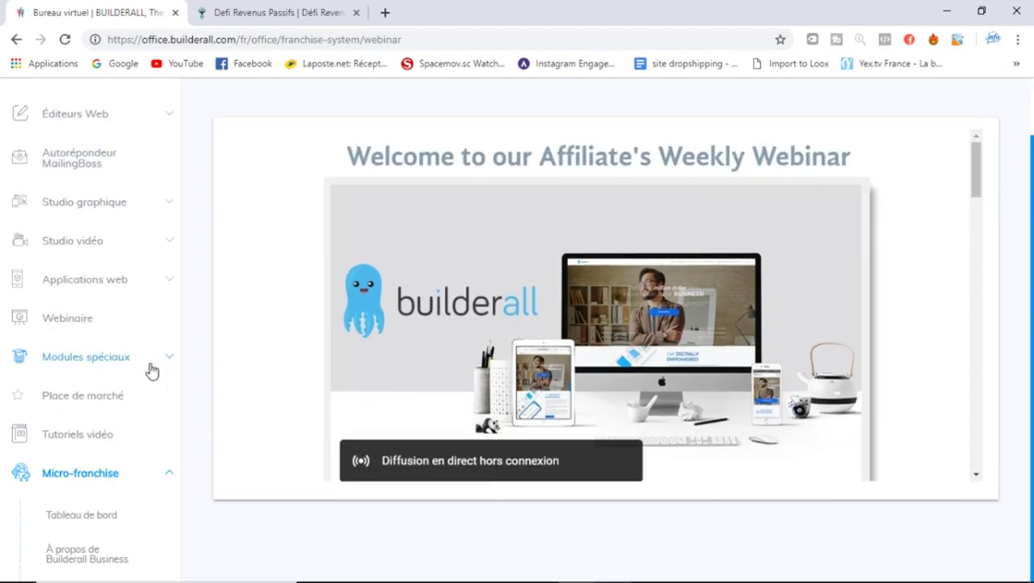
# Expand the Micro-franchise sidebar section to list its pages
pyautogui.click(128, 474)
pyautogui.scroll(-6, 128, 474)
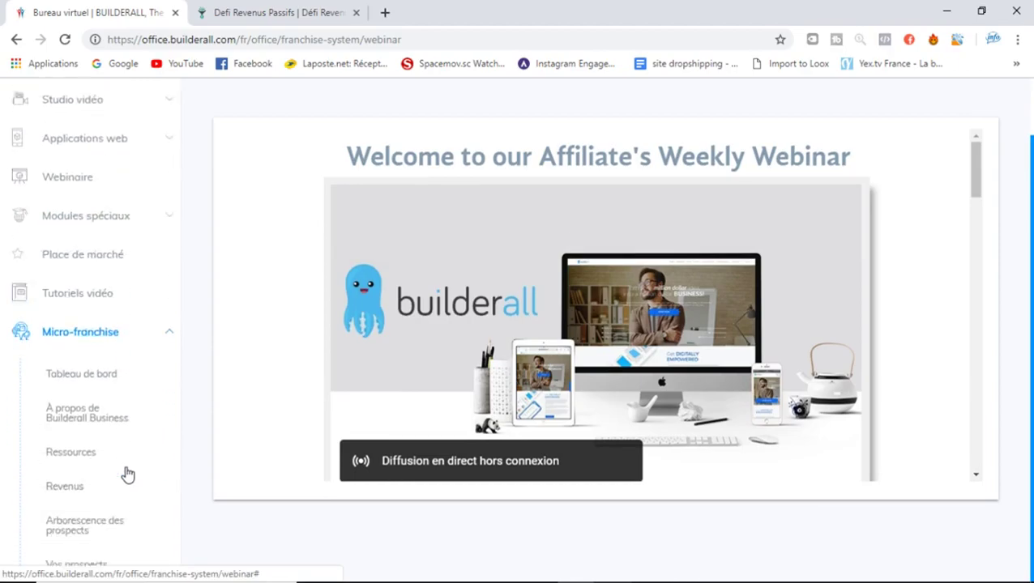
pyautogui.scroll(-1, 128, 475)
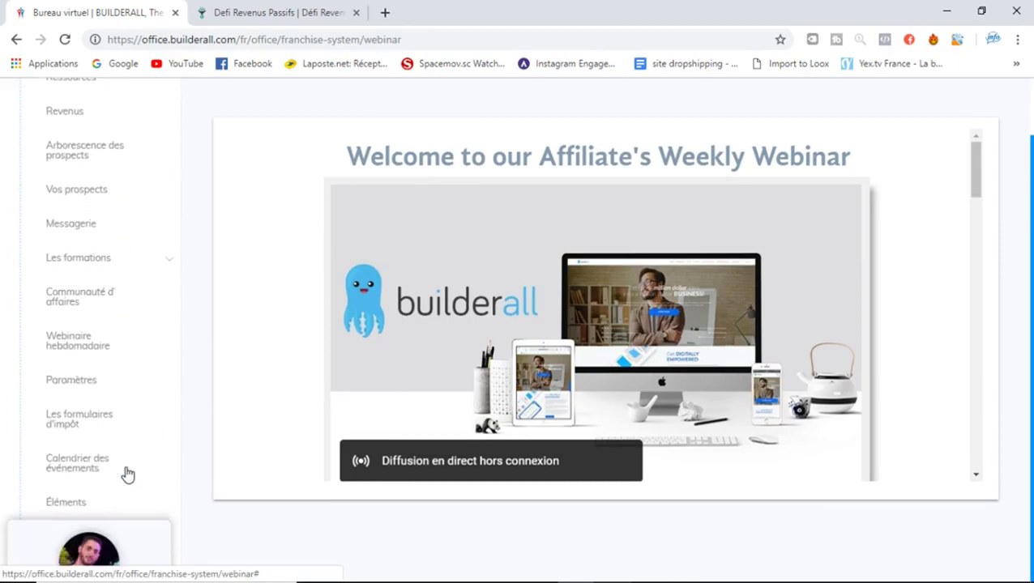
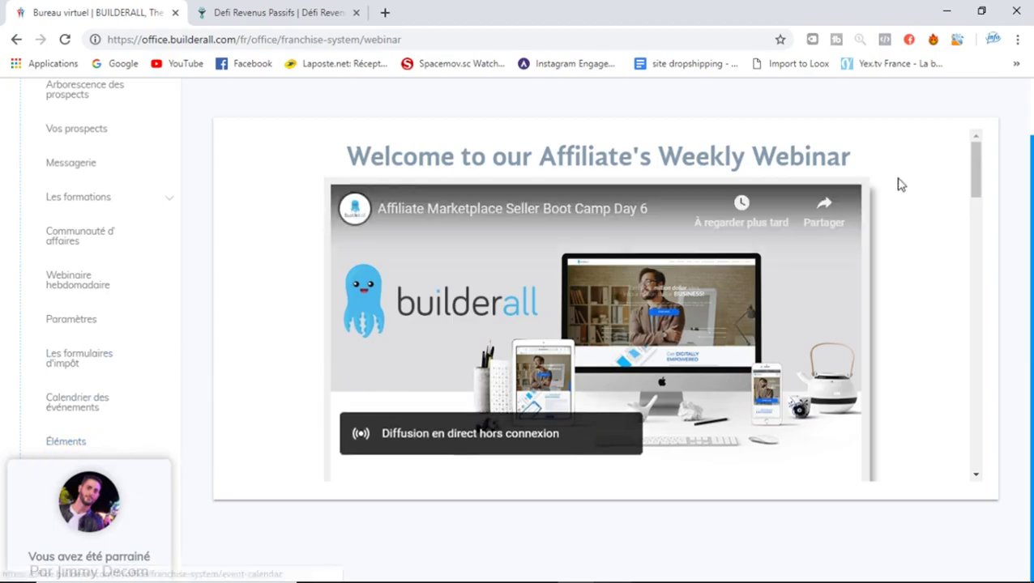
# Collapse Micro-franchise, expand Héritage > Blogue adaptable, and open the Nouveau blogue template gallery
pyautogui.scroll(2, 1031, 195)
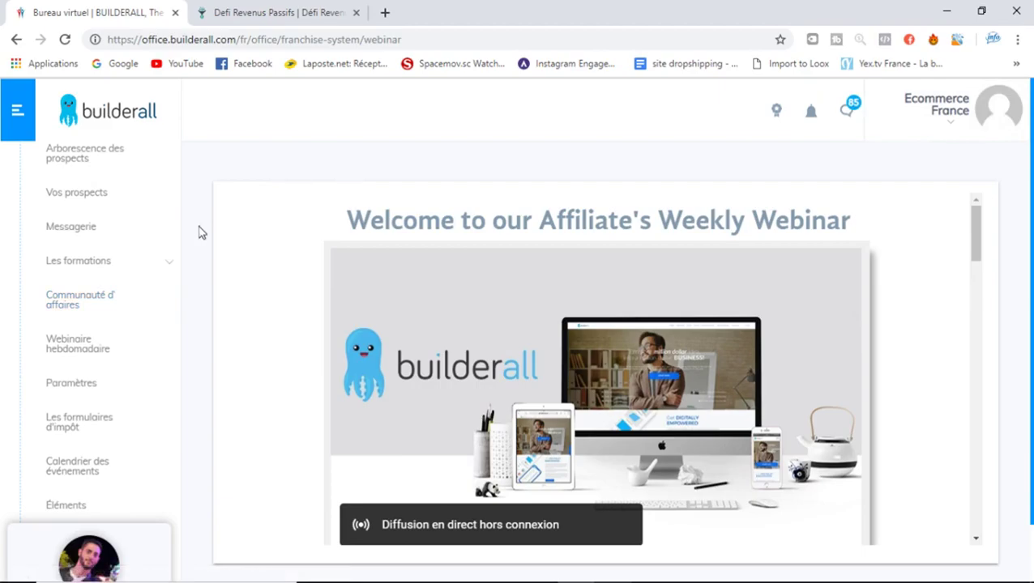
pyautogui.scroll(3, 201, 232)
pyautogui.scroll(3, 201, 232)
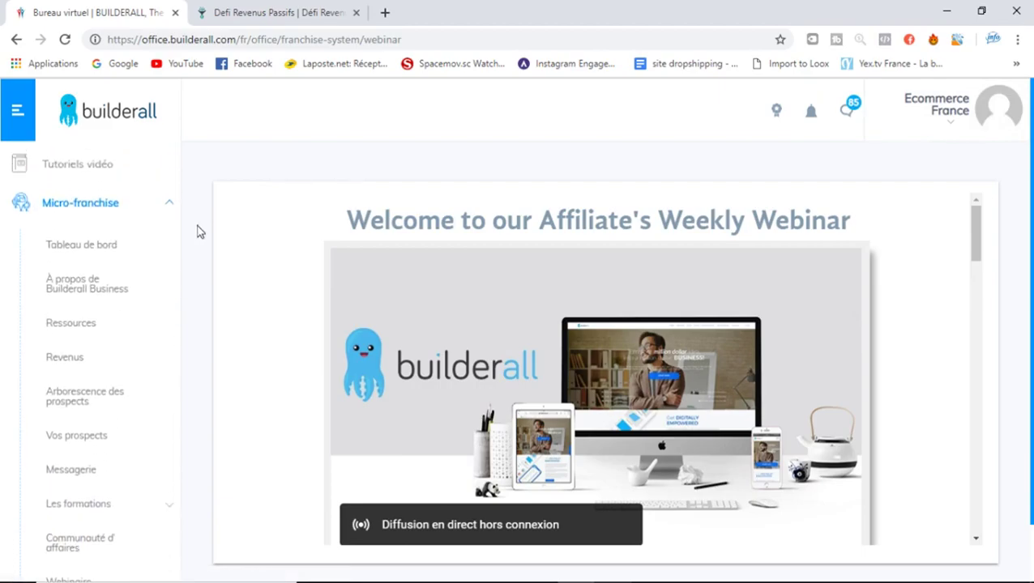
pyautogui.click(156, 212)
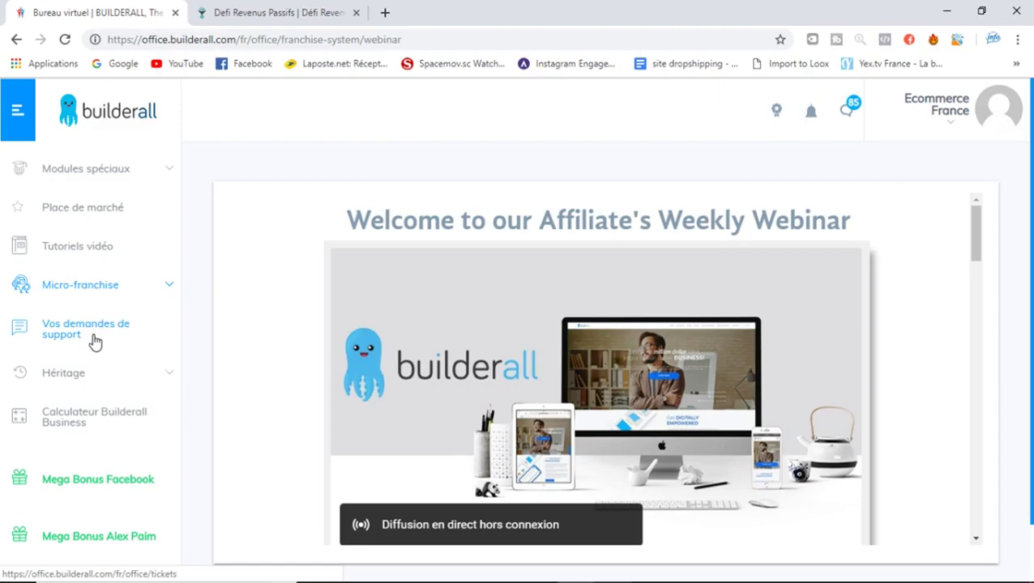
pyautogui.click(111, 374)
pyautogui.scroll(-1, 111, 374)
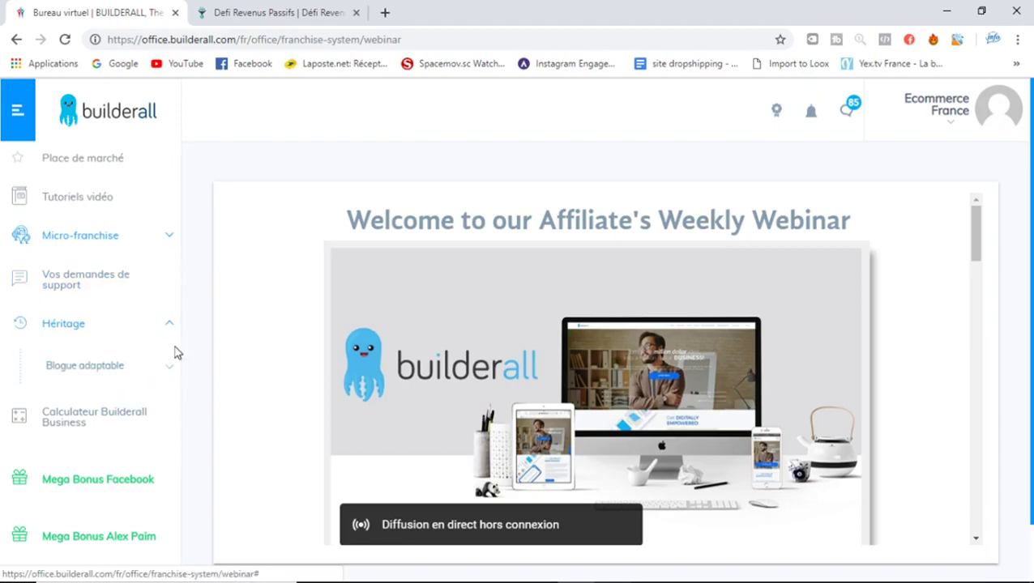
pyautogui.click(140, 371)
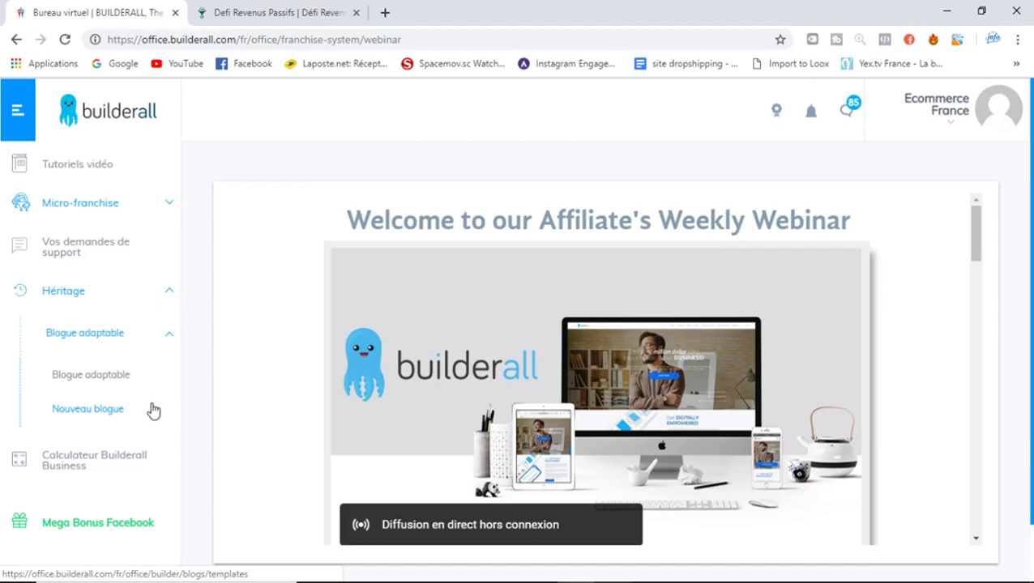
pyautogui.click(84, 409)
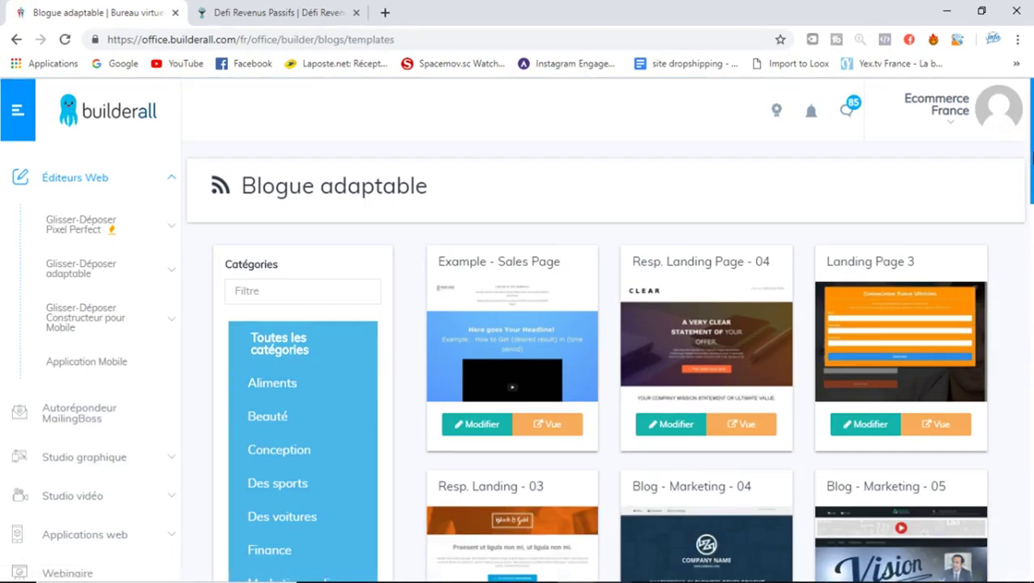
# Scroll the template gallery down to Blog Skate and the thank-you pages, then open Support
pyautogui.scroll(-3, 981, 295)
pyautogui.scroll(1, 1031, 209)
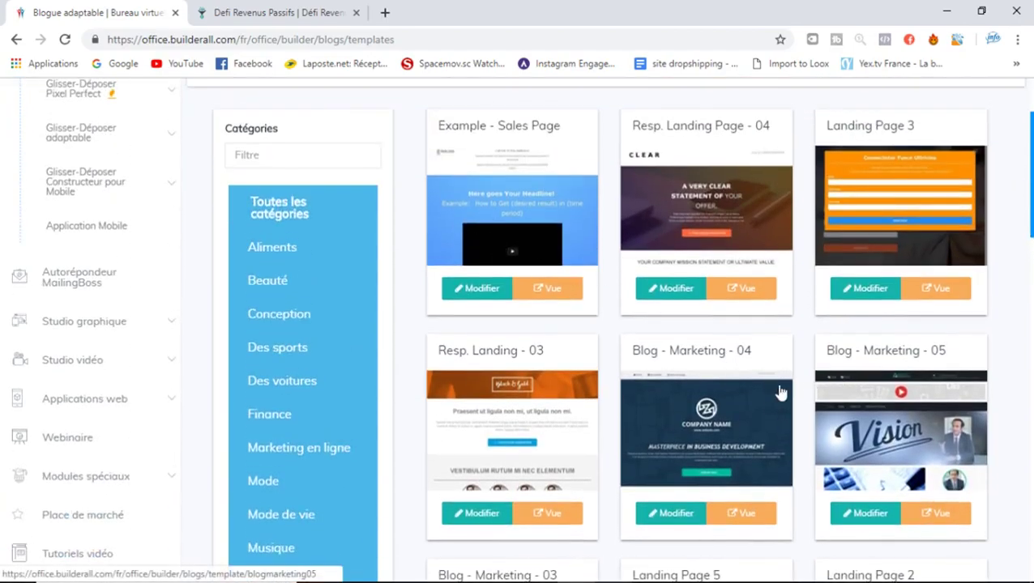
pyautogui.scroll(-1, 1032, 278)
pyautogui.scroll(1, 1032, 278)
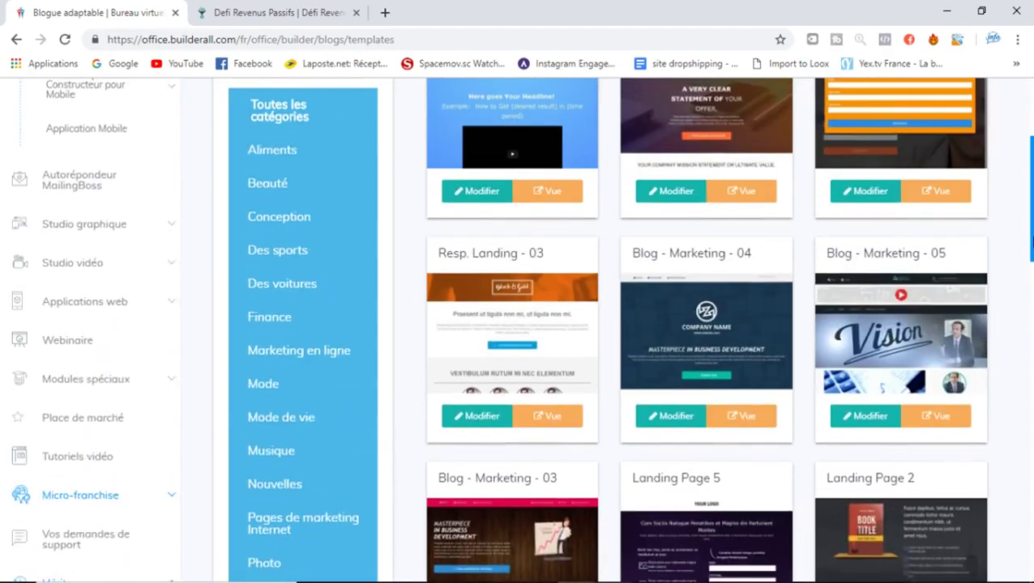
pyautogui.scroll(-4, 1032, 278)
pyautogui.scroll(-2, 1031, 307)
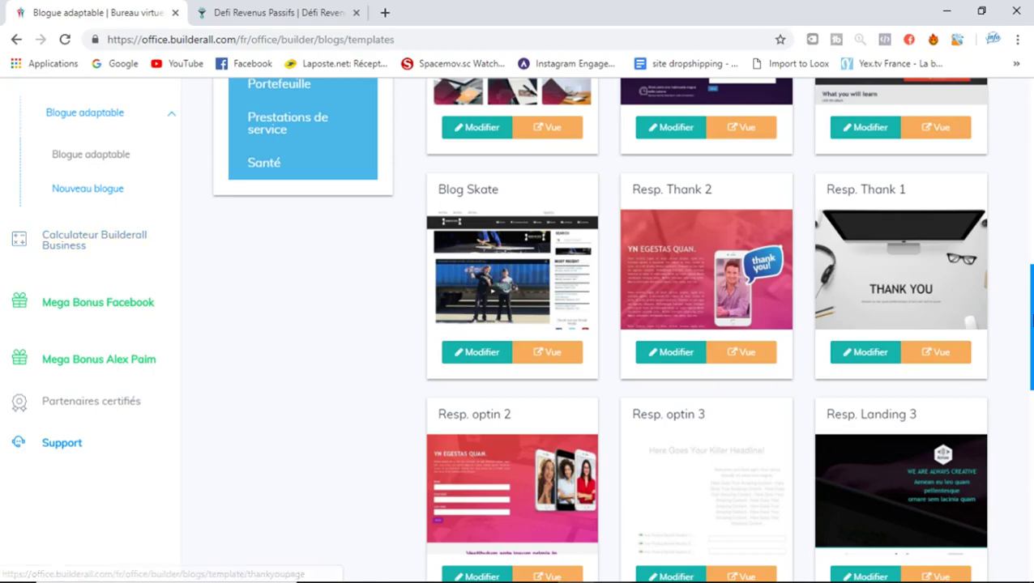
pyautogui.scroll(6, 1029, 202)
pyautogui.moveTo(1031, 202); pyautogui.dragTo(1030, 321)
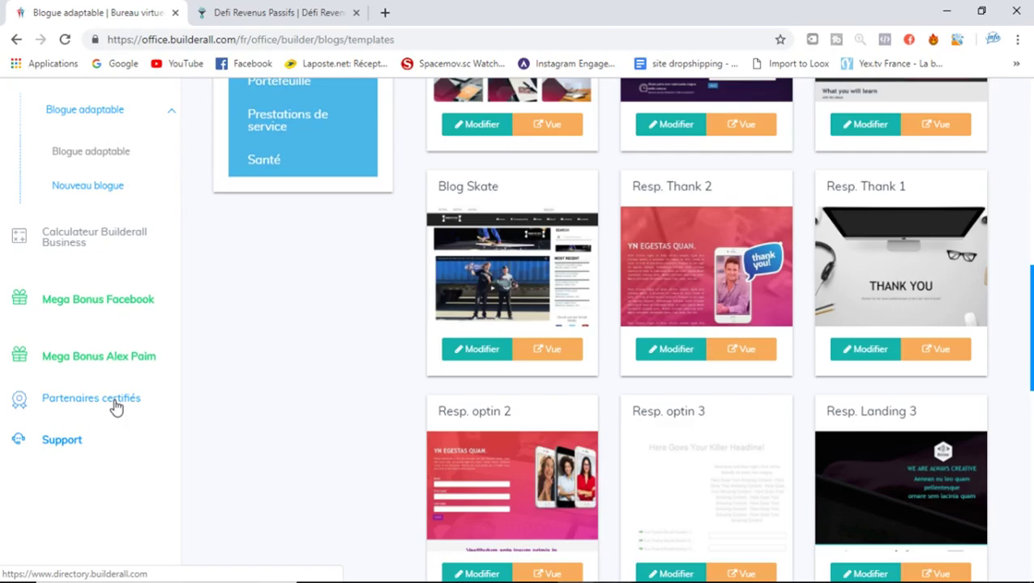
pyautogui.click(69, 442)
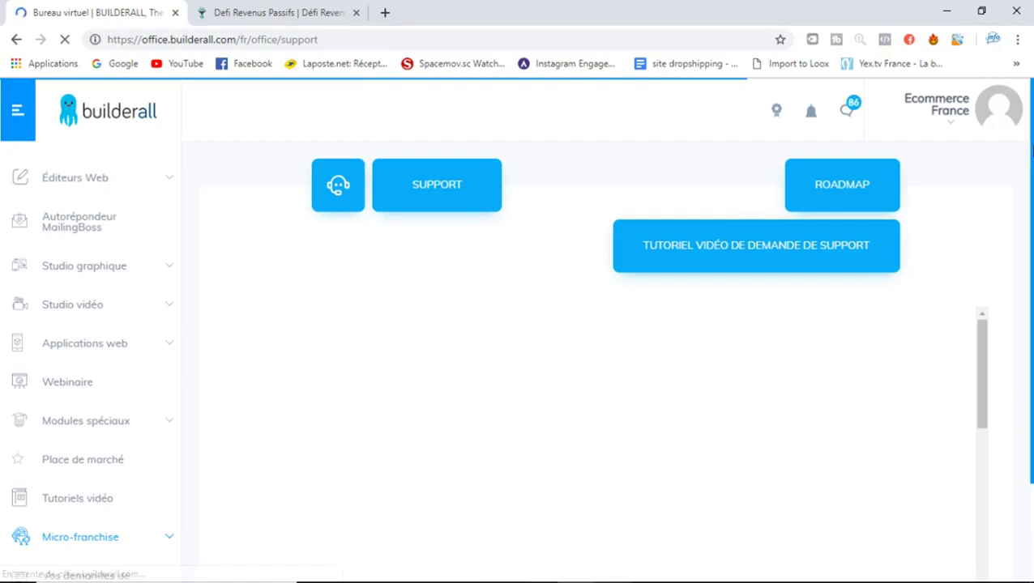
# Scroll the embedded Accueil support frame through its problem categories
pyautogui.scroll(-2, 891, 283)
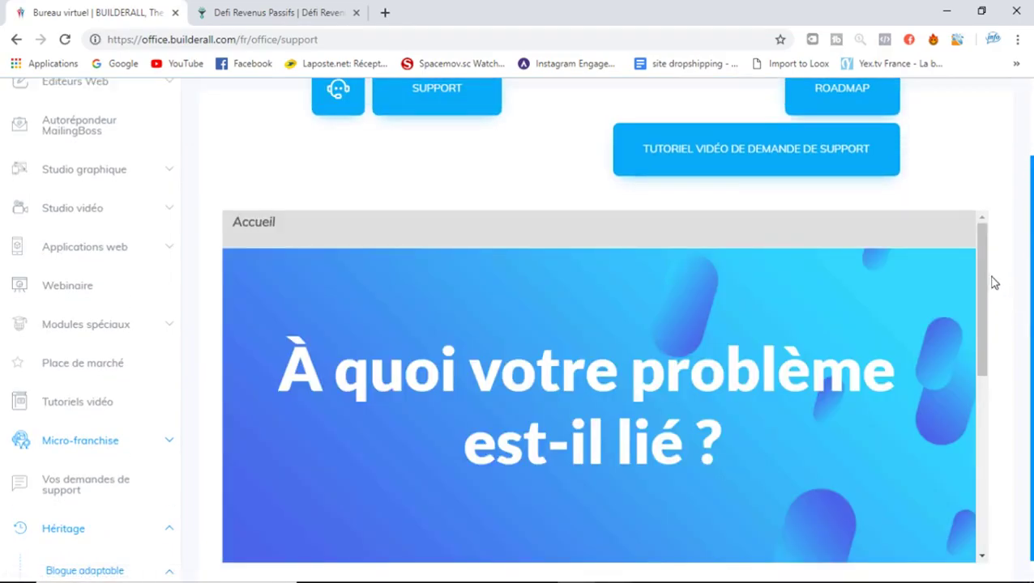
pyautogui.moveTo(981, 298); pyautogui.dragTo(986, 436)
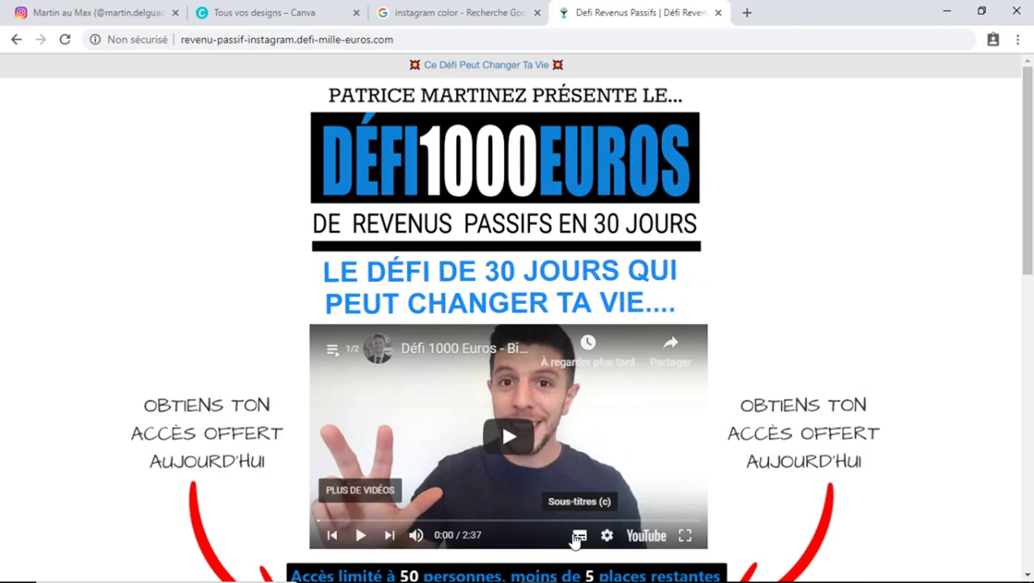
# Scroll the Défi 1000 Euros page down to the Réserver ton accès offer
pyautogui.moveTo(1027, 249); pyautogui.dragTo(1031, 371)
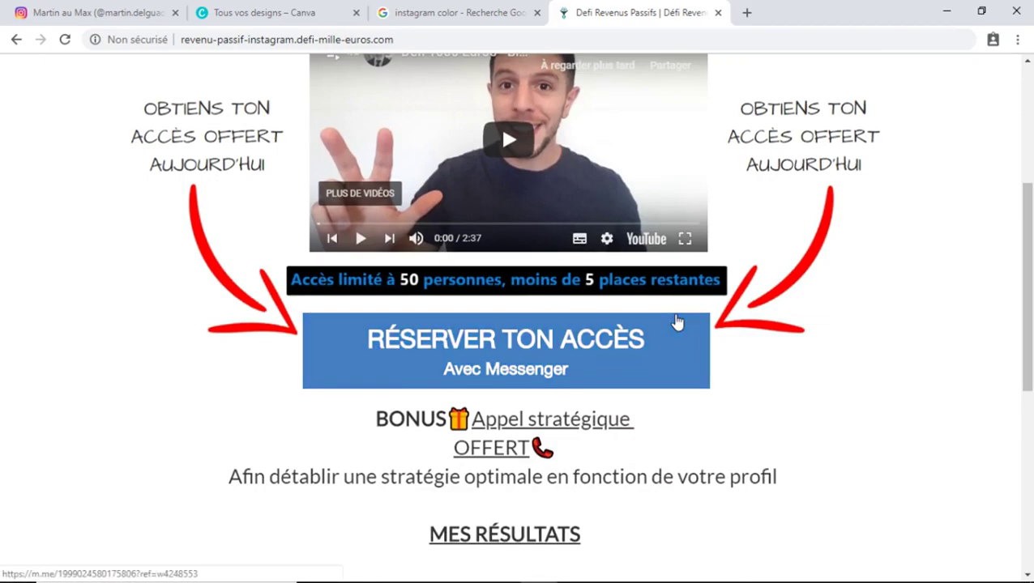
pyautogui.scroll(1, 711, 357)
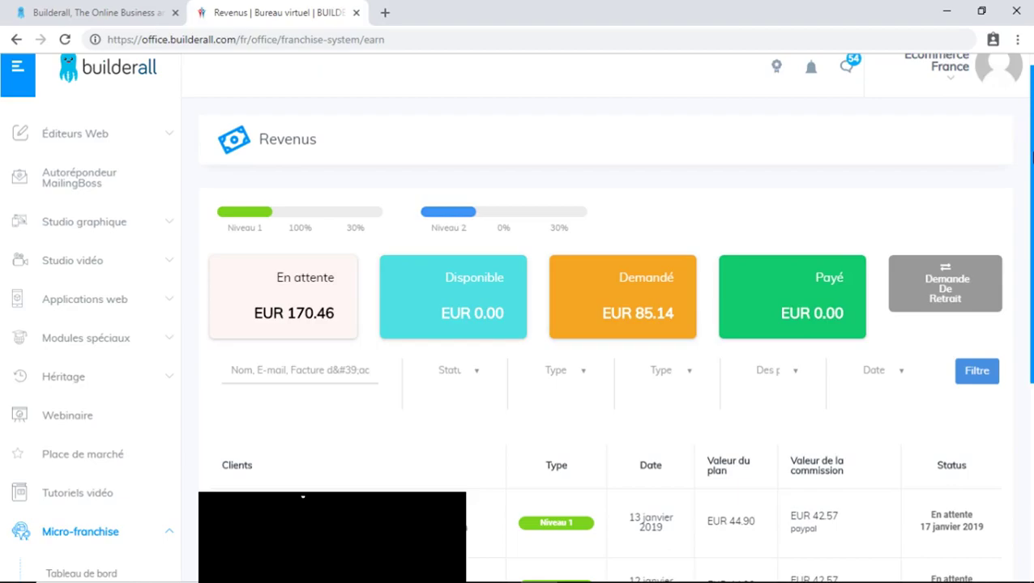
pyautogui.scroll(-4, 220, 466)
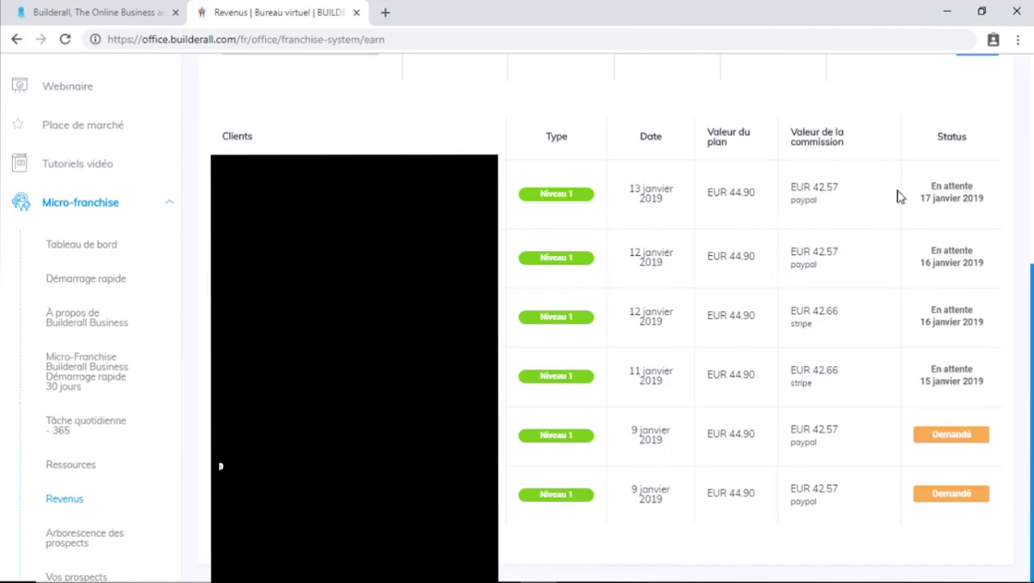
pyautogui.scroll(4, 754, 176)
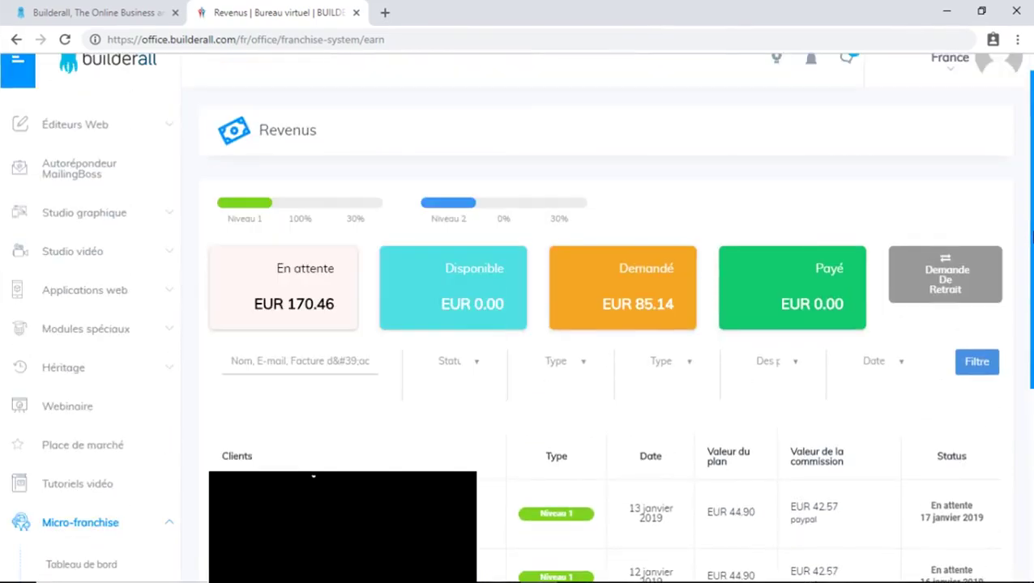